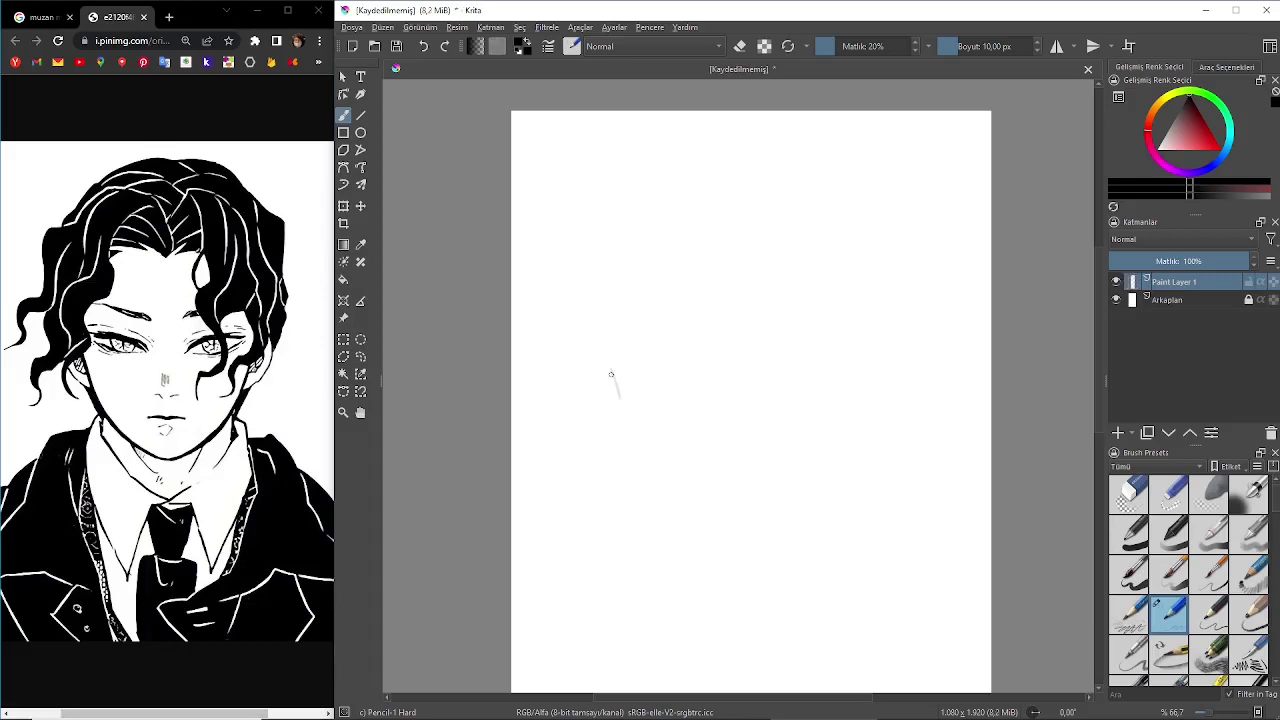
Sketch the U-shaped jaw outline, darkening its left side and erasing stray pencil marks.
{"action": "scroll", "coordinate": [706, 514], "scroll_direction": "up", "scroll_amount": 1, "text": "ctrl"}
{"action": "left_click_drag", "start_coordinate": [745, 550], "coordinate": [886, 296]}
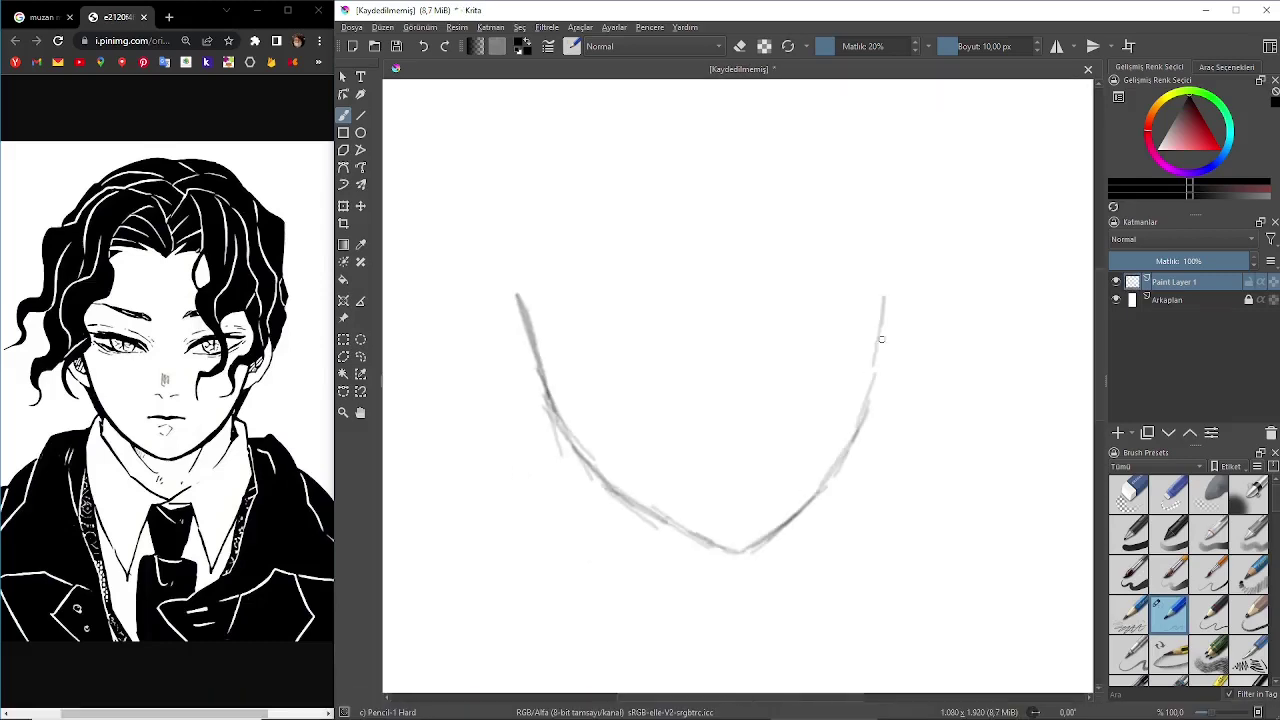
{"action": "mouse_move", "coordinate": [518, 293]}
{"action": "left_mouse_down"}
{"action": "mouse_move", "coordinate": [684, 535]}
{"action": "mouse_move", "coordinate": [775, 543]}
{"action": "mouse_move", "coordinate": [888, 295]}
{"action": "mouse_move", "coordinate": [523, 223]}
{"action": "mouse_move", "coordinate": [568, 122]}
{"action": "left_mouse_up"}
{"action": "scroll", "coordinate": [866, 394], "scroll_direction": "up", "scroll_amount": 1}
{"action": "key", "text": "e"}
{"action": "left_click_drag", "start_coordinate": [884, 352], "coordinate": [869, 448]}
{"action": "key", "text": "e"}
Retrace the right side of the jaw and add a small hook stroke at top right.
{"action": "left_click_drag", "start_coordinate": [878, 404], "coordinate": [730, 608]}
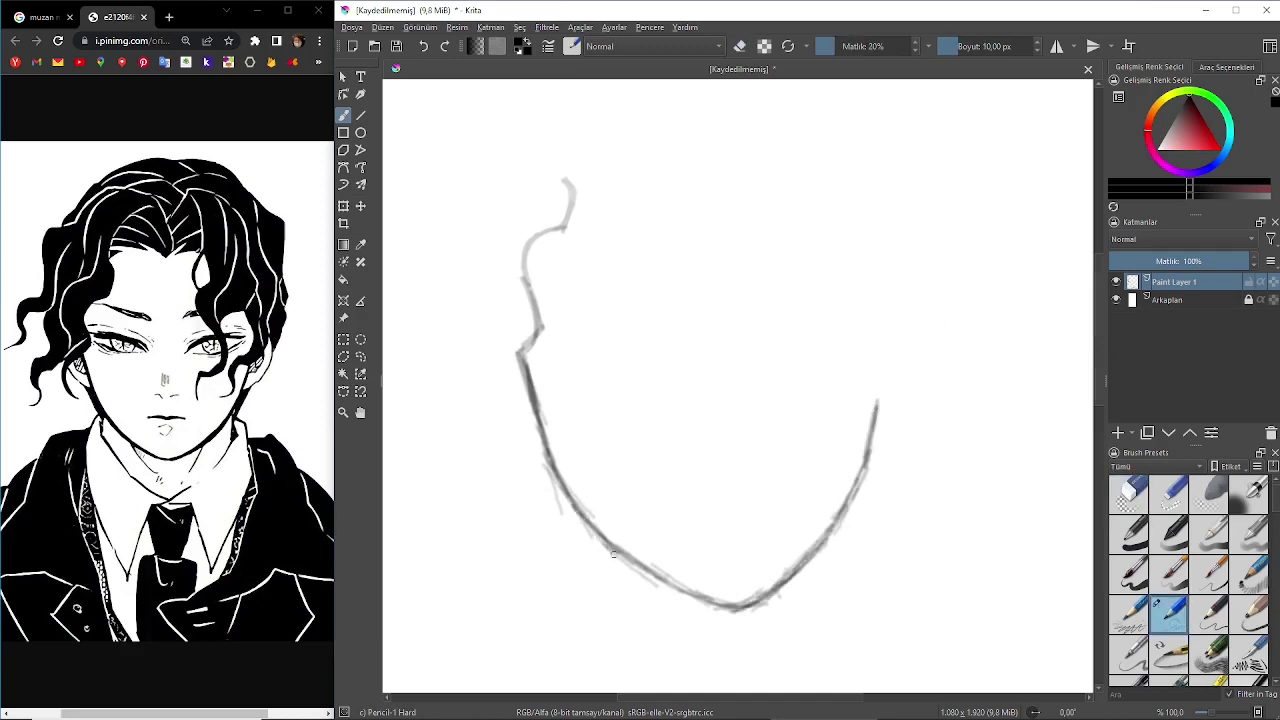
{"action": "key", "text": "e"}
{"action": "left_click_drag", "start_coordinate": [610, 515], "coordinate": [725, 600]}
{"action": "key", "text": "e"}
{"action": "left_click_drag", "start_coordinate": [626, 560], "coordinate": [746, 615]}
{"action": "mouse_move", "coordinate": [878, 404]}
{"action": "left_mouse_down"}
{"action": "mouse_move", "coordinate": [853, 426]}
{"action": "mouse_move", "coordinate": [870, 282]}
{"action": "mouse_move", "coordinate": [790, 398]}
{"action": "mouse_move", "coordinate": [795, 430]}
{"action": "left_mouse_up"}
{"action": "key", "text": "e"}
{"action": "key", "text": "e"}
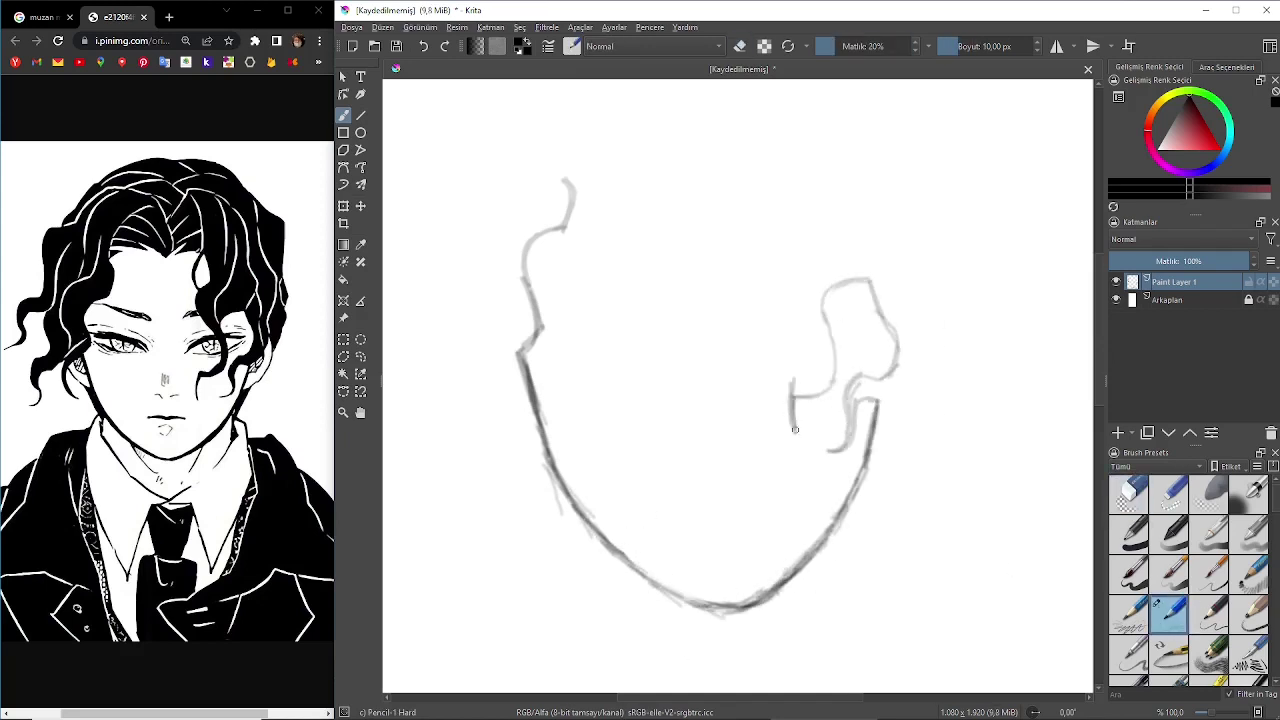
Draw right-side hair strands, then select and shrink that hair shape slightly leftward.
{"action": "left_click_drag", "start_coordinate": [824, 382], "coordinate": [810, 316]}
{"action": "left_click_drag", "start_coordinate": [798, 178], "coordinate": [810, 220]}
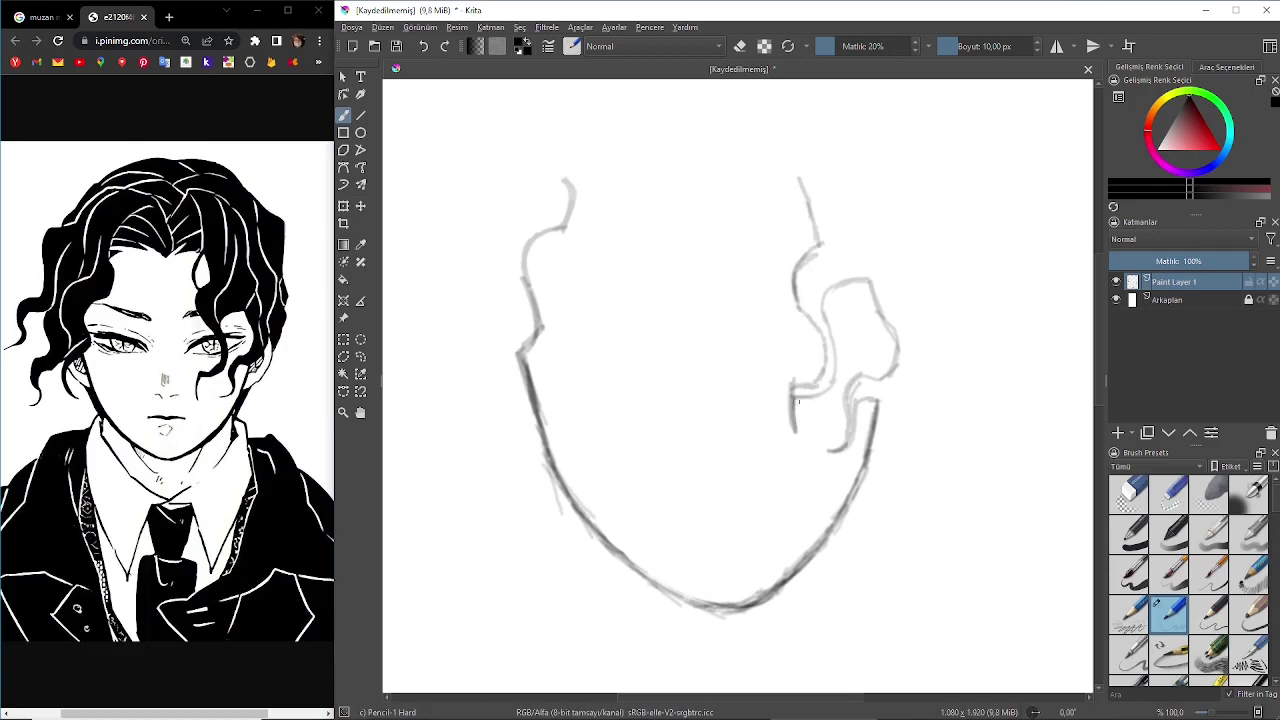
{"action": "left_click_drag", "start_coordinate": [740, 175], "coordinate": [745, 460]}
{"action": "key", "text": "ctrl+t"}
{"action": "left_click_drag", "start_coordinate": [900, 310], "coordinate": [886, 310]}
{"action": "key", "text": "Return"}
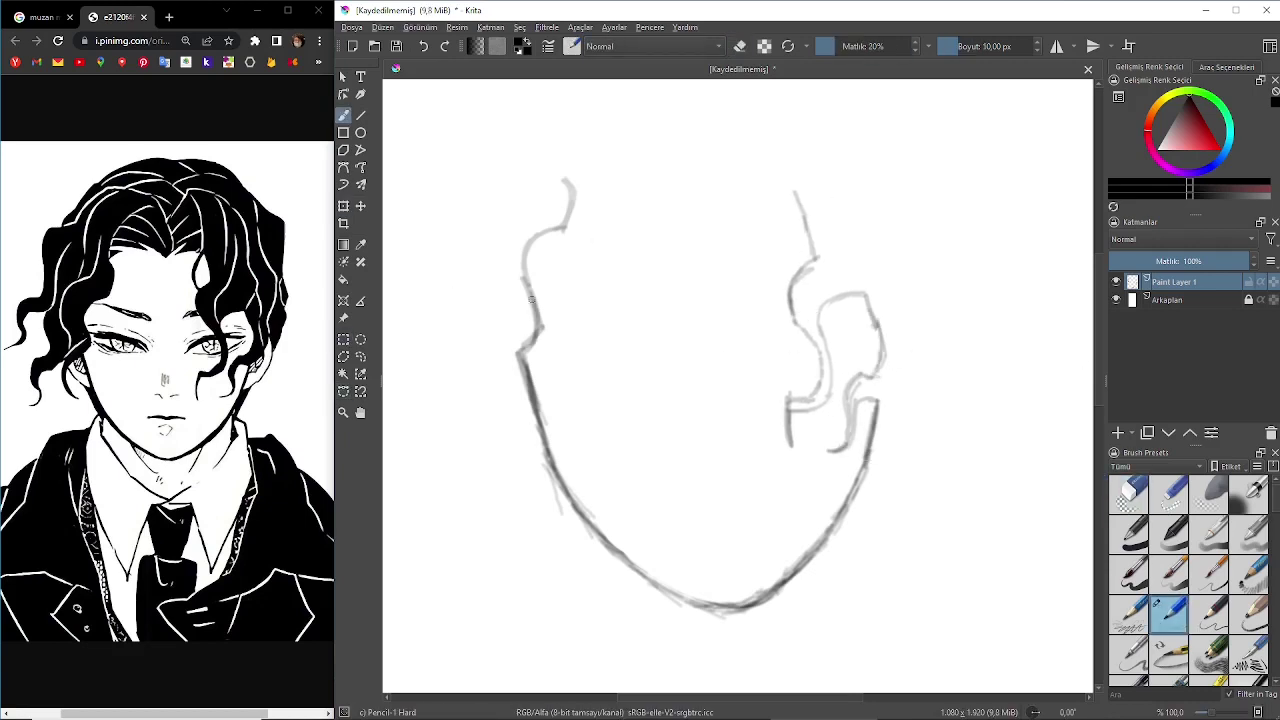
Draw the left hair strands, a line across the top of the head and a top-left arc.
{"action": "left_click_drag", "start_coordinate": [566, 160], "coordinate": [526, 300]}
{"action": "left_click_drag", "start_coordinate": [575, 175], "coordinate": [540, 250]}
{"action": "mouse_move", "coordinate": [530, 350]}
{"action": "left_mouse_down"}
{"action": "mouse_move", "coordinate": [570, 155]}
{"action": "mouse_move", "coordinate": [610, 124]}
{"action": "left_mouse_up"}
{"action": "left_click_drag", "start_coordinate": [564, 196], "coordinate": [800, 186]}
{"action": "mouse_move", "coordinate": [812, 244]}
{"action": "left_mouse_down"}
{"action": "mouse_move", "coordinate": [805, 335]}
{"action": "mouse_move", "coordinate": [826, 300]}
{"action": "left_mouse_up"}
{"action": "mouse_move", "coordinate": [800, 265]}
{"action": "left_mouse_down"}
{"action": "mouse_move", "coordinate": [790, 435]}
{"action": "mouse_move", "coordinate": [798, 192]}
{"action": "left_mouse_up"}
{"action": "left_click_drag", "start_coordinate": [672, 188], "coordinate": [706, 162]}
{"action": "mouse_move", "coordinate": [560, 240]}
{"action": "left_mouse_down"}
{"action": "mouse_move", "coordinate": [638, 162]}
{"action": "mouse_move", "coordinate": [810, 240]}
{"action": "mouse_move", "coordinate": [650, 230]}
{"action": "left_mouse_up"}
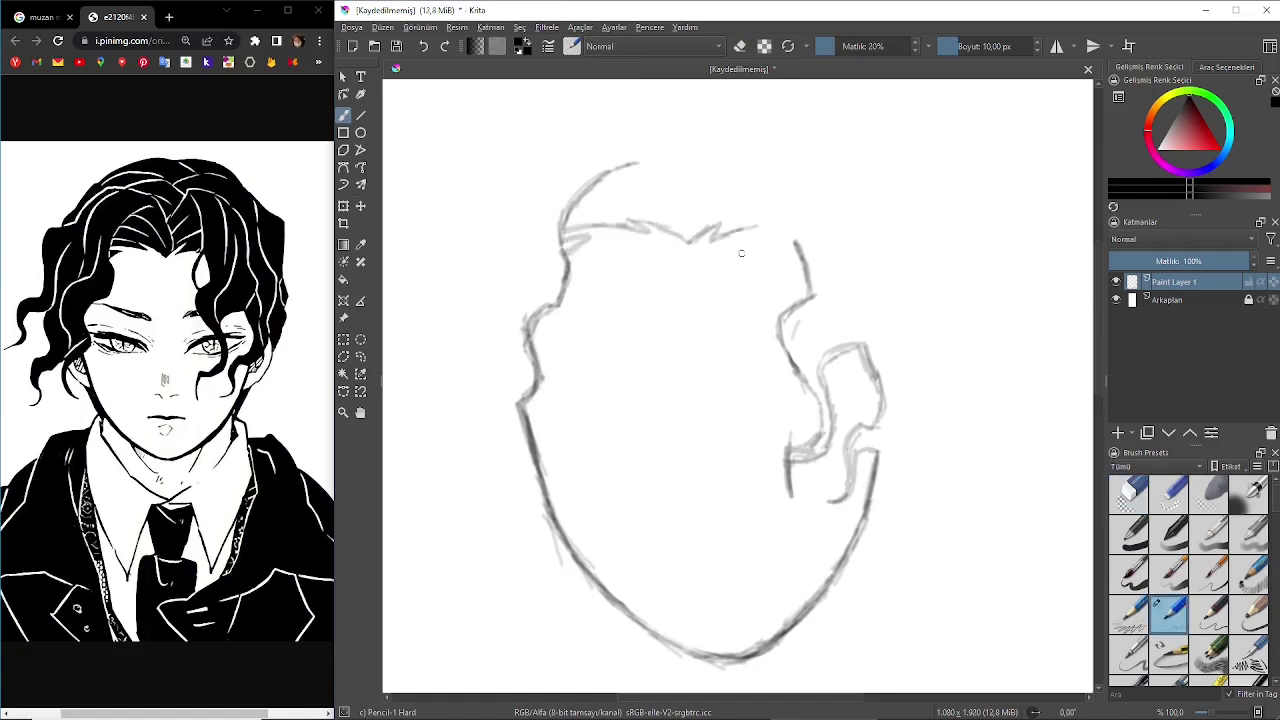
Add upper-right hair strands and diagonal strand lines across the top of the hair.
{"action": "left_click_drag", "start_coordinate": [754, 218], "coordinate": [780, 296]}
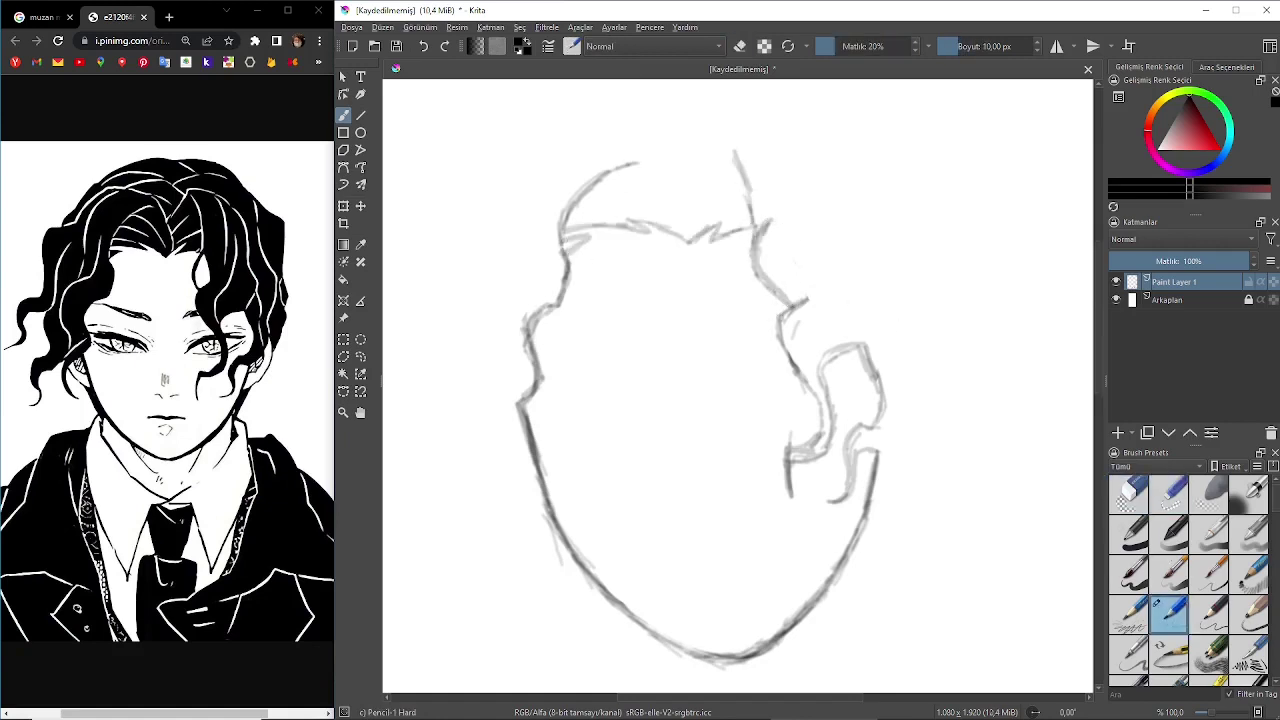
{"action": "left_click_drag", "start_coordinate": [766, 218], "coordinate": [800, 298]}
{"action": "left_click_drag", "start_coordinate": [760, 258], "coordinate": [785, 320]}
{"action": "left_click_drag", "start_coordinate": [656, 152], "coordinate": [690, 238]}
{"action": "mouse_move", "coordinate": [718, 130]}
{"action": "left_mouse_down"}
{"action": "mouse_move", "coordinate": [690, 175]}
{"action": "mouse_move", "coordinate": [772, 128]}
{"action": "left_mouse_up"}
{"action": "left_click_drag", "start_coordinate": [588, 198], "coordinate": [674, 170]}
{"action": "left_click_drag", "start_coordinate": [700, 205], "coordinate": [740, 190]}
Draw wavy hair strands flowing down the left side of the face.
{"action": "left_click_drag", "start_coordinate": [505, 400], "coordinate": [512, 490]}
{"action": "left_click_drag", "start_coordinate": [497, 405], "coordinate": [448, 447]}
{"action": "left_click_drag", "start_coordinate": [498, 205], "coordinate": [466, 335]}
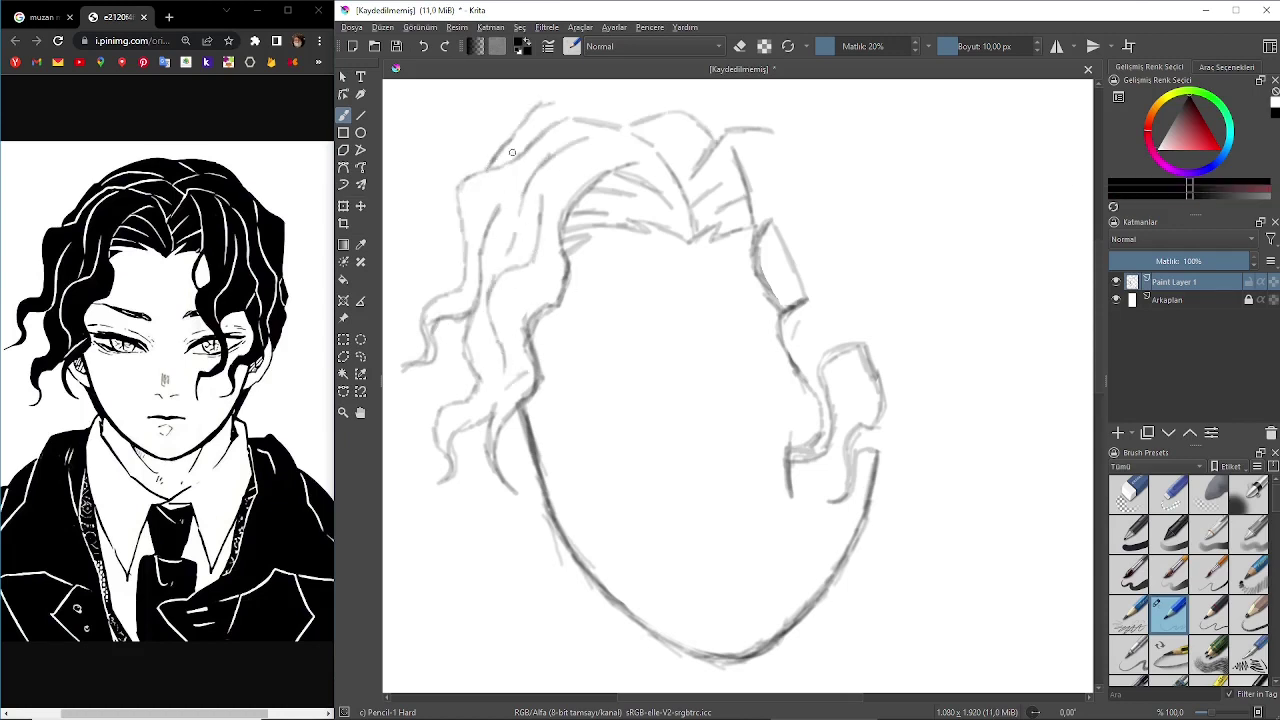
Darken the face's left side, both jawlines and the chin.
{"action": "left_click_drag", "start_coordinate": [500, 424], "coordinate": [556, 546]}
{"action": "scroll", "coordinate": [1092, 378], "scroll_direction": "down", "scroll_amount": 2}
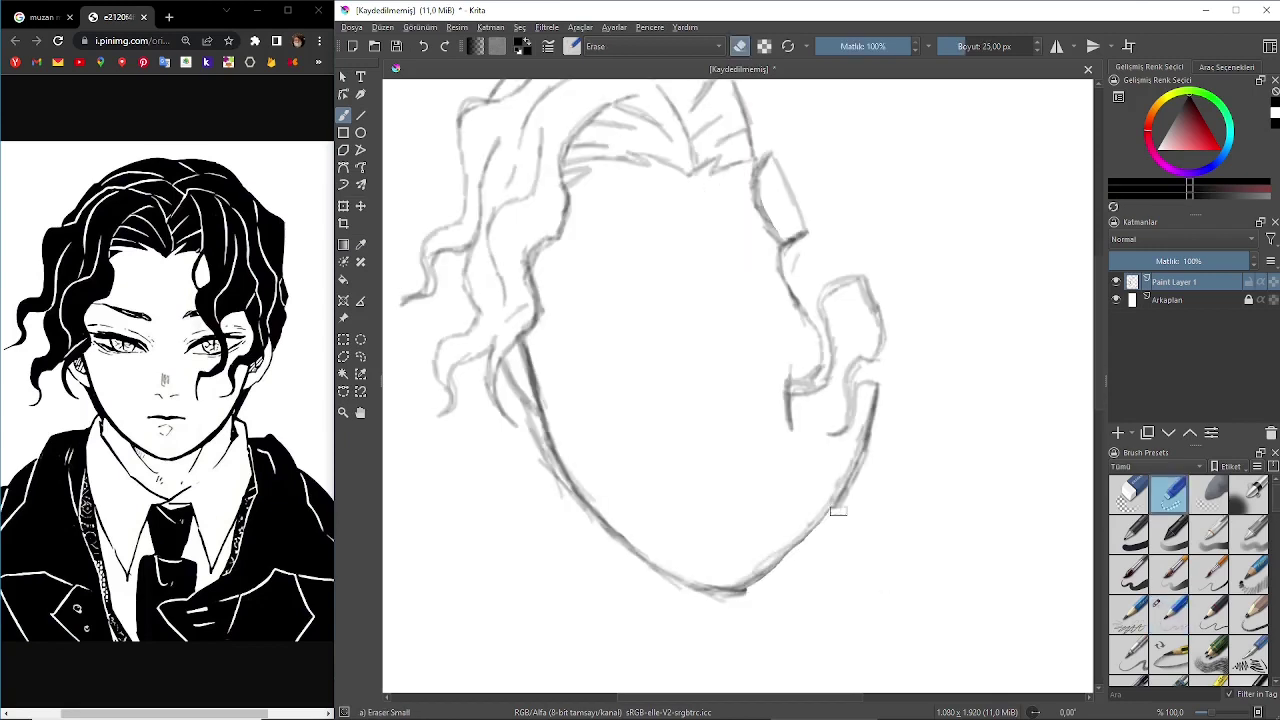
{"action": "left_click_drag", "start_coordinate": [878, 386], "coordinate": [732, 590]}
{"action": "left_click_drag", "start_coordinate": [530, 386], "coordinate": [760, 598]}
Add hair strands and curls on the right side, redoing one misplaced curl.
{"action": "left_click_drag", "start_coordinate": [824, 280], "coordinate": [850, 178]}
{"action": "scroll", "coordinate": [741, 177], "scroll_direction": "up", "scroll_amount": 3}
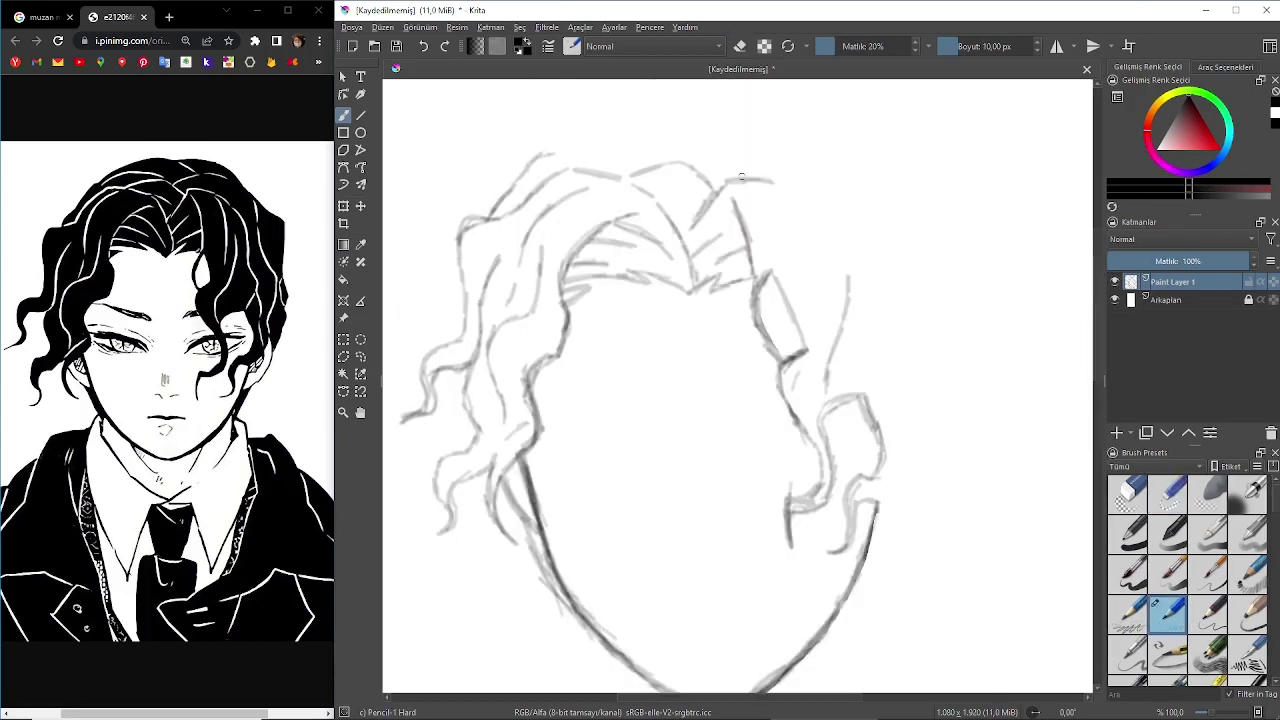
{"action": "left_click_drag", "start_coordinate": [787, 205], "coordinate": [808, 292]}
{"action": "left_click_drag", "start_coordinate": [824, 412], "coordinate": [839, 260]}
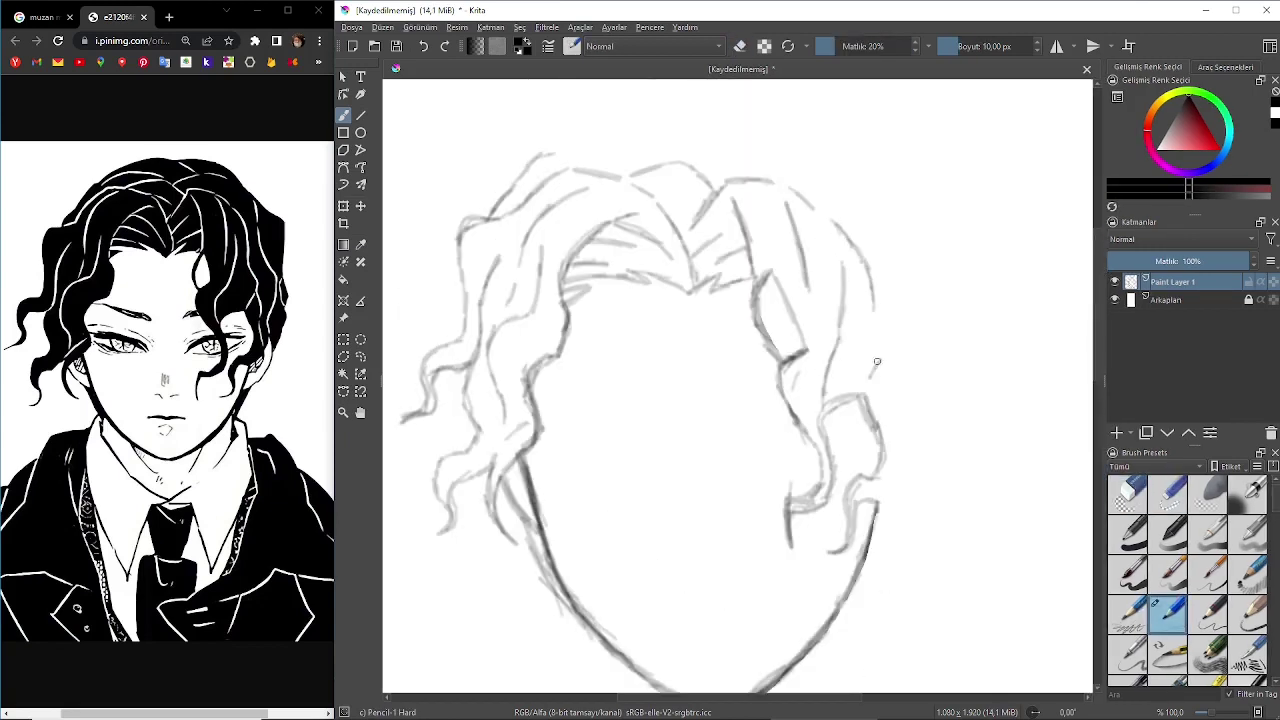
{"action": "mouse_move", "coordinate": [870, 302]}
{"action": "left_mouse_down"}
{"action": "mouse_move", "coordinate": [898, 350]}
{"action": "mouse_move", "coordinate": [890, 392]}
{"action": "left_mouse_up"}
{"action": "key", "text": "ctrl+z"}
{"action": "left_click_drag", "start_coordinate": [880, 500], "coordinate": [896, 449]}
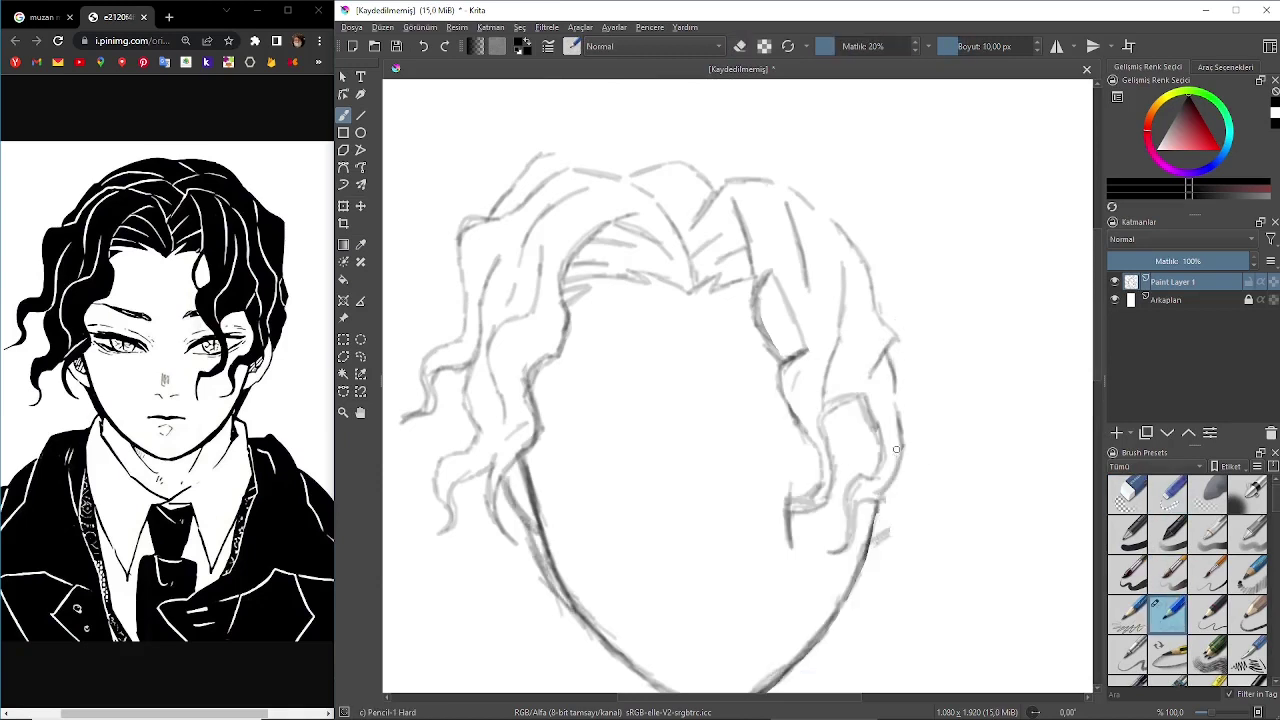
{"action": "mouse_move", "coordinate": [876, 536]}
{"action": "left_mouse_down"}
{"action": "mouse_move", "coordinate": [912, 430]}
{"action": "mouse_move", "coordinate": [902, 280]}
{"action": "mouse_move", "coordinate": [880, 230]}
{"action": "left_mouse_up"}
{"action": "left_click_drag", "start_coordinate": [876, 216], "coordinate": [868, 178]}
Darken the hair's right outline and redraw the long arc over the top of the hair.
{"action": "mouse_move", "coordinate": [550, 150]}
{"action": "left_mouse_down"}
{"action": "mouse_move", "coordinate": [736, 105]}
{"action": "mouse_move", "coordinate": [904, 177]}
{"action": "left_mouse_up"}
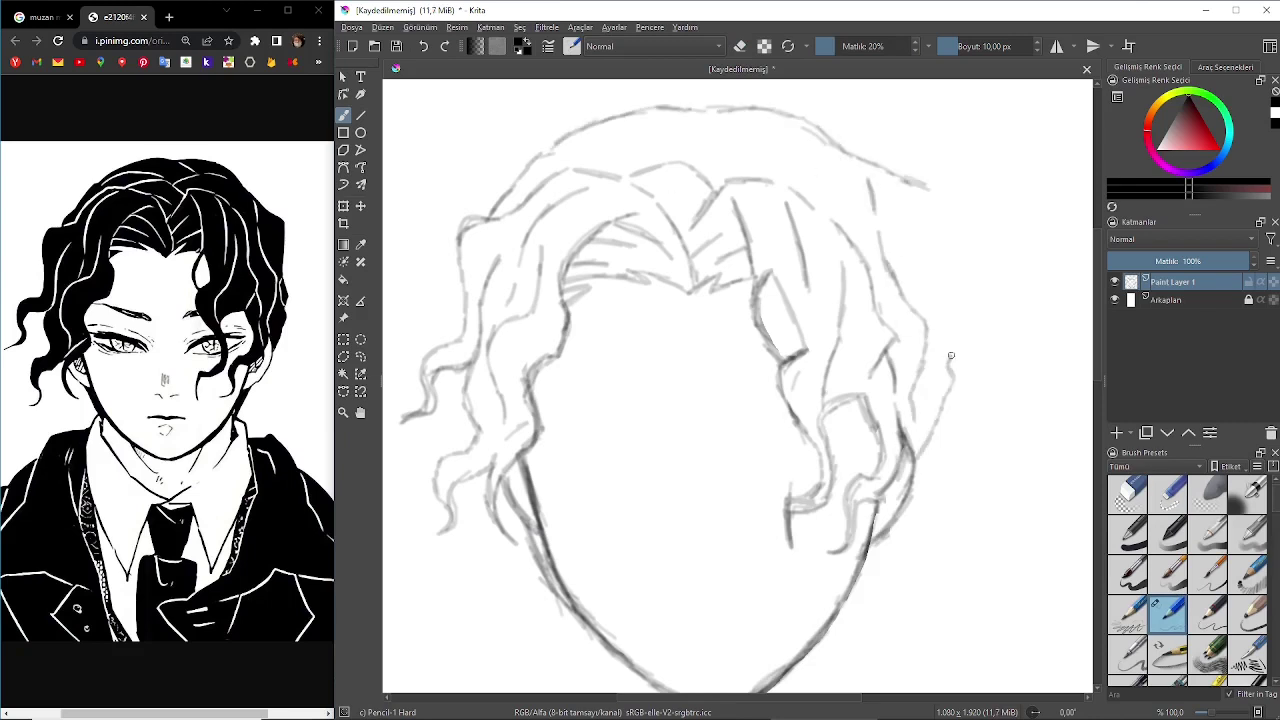
{"action": "mouse_move", "coordinate": [951, 355]}
{"action": "left_mouse_down"}
{"action": "mouse_move", "coordinate": [925, 186]}
{"action": "mouse_move", "coordinate": [954, 230]}
{"action": "mouse_move", "coordinate": [947, 368]}
{"action": "left_mouse_up"}
{"action": "key", "text": "ctrl+z"}
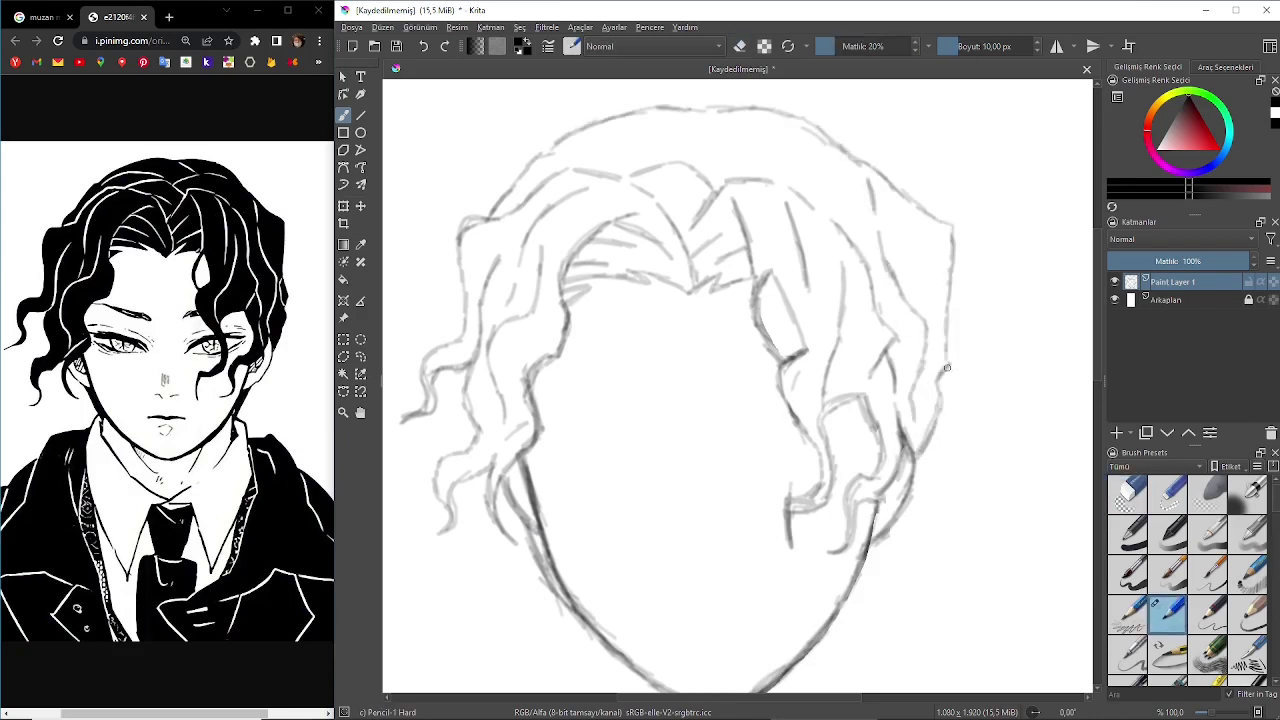
{"action": "left_click_drag", "start_coordinate": [957, 234], "coordinate": [945, 370]}
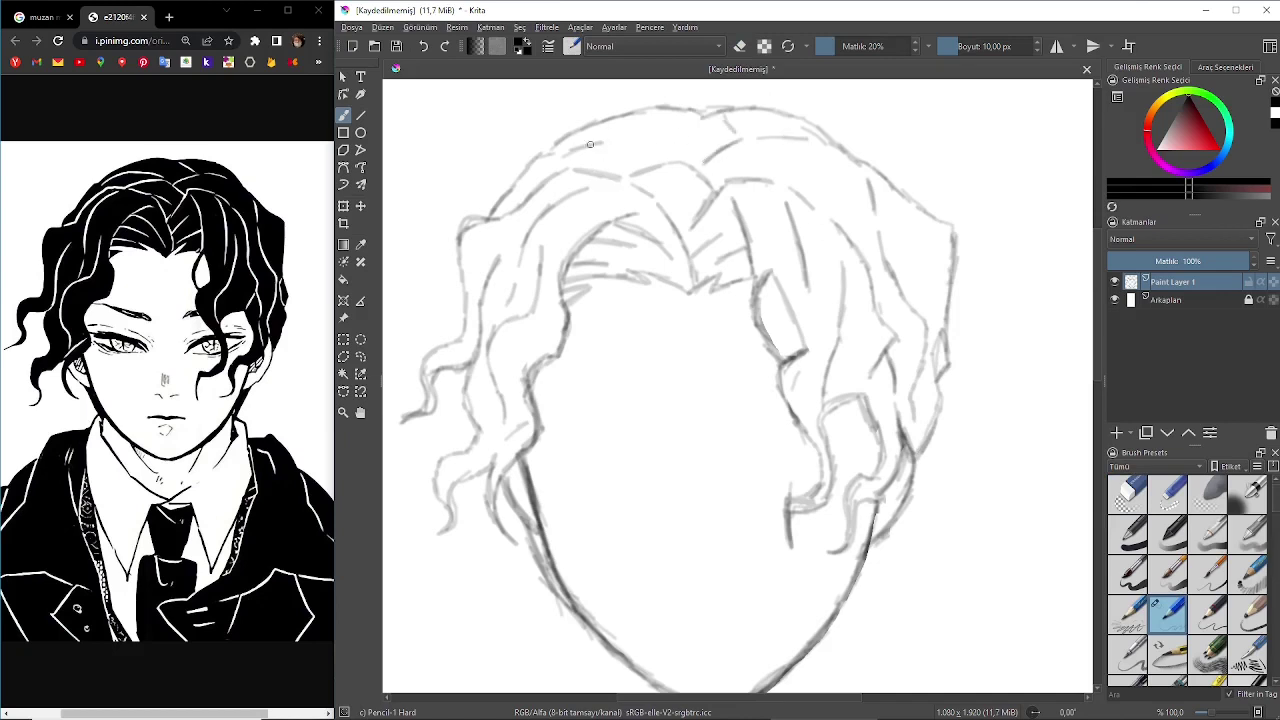
{"action": "key", "text": "ctrl+z"}
{"action": "mouse_move", "coordinate": [552, 150]}
{"action": "left_mouse_down"}
{"action": "mouse_move", "coordinate": [704, 114]}
{"action": "mouse_move", "coordinate": [874, 175]}
{"action": "mouse_move", "coordinate": [907, 448]}
{"action": "left_mouse_up"}
{"action": "scroll", "coordinate": [531, 581], "scroll_direction": "down", "scroll_amount": 2}
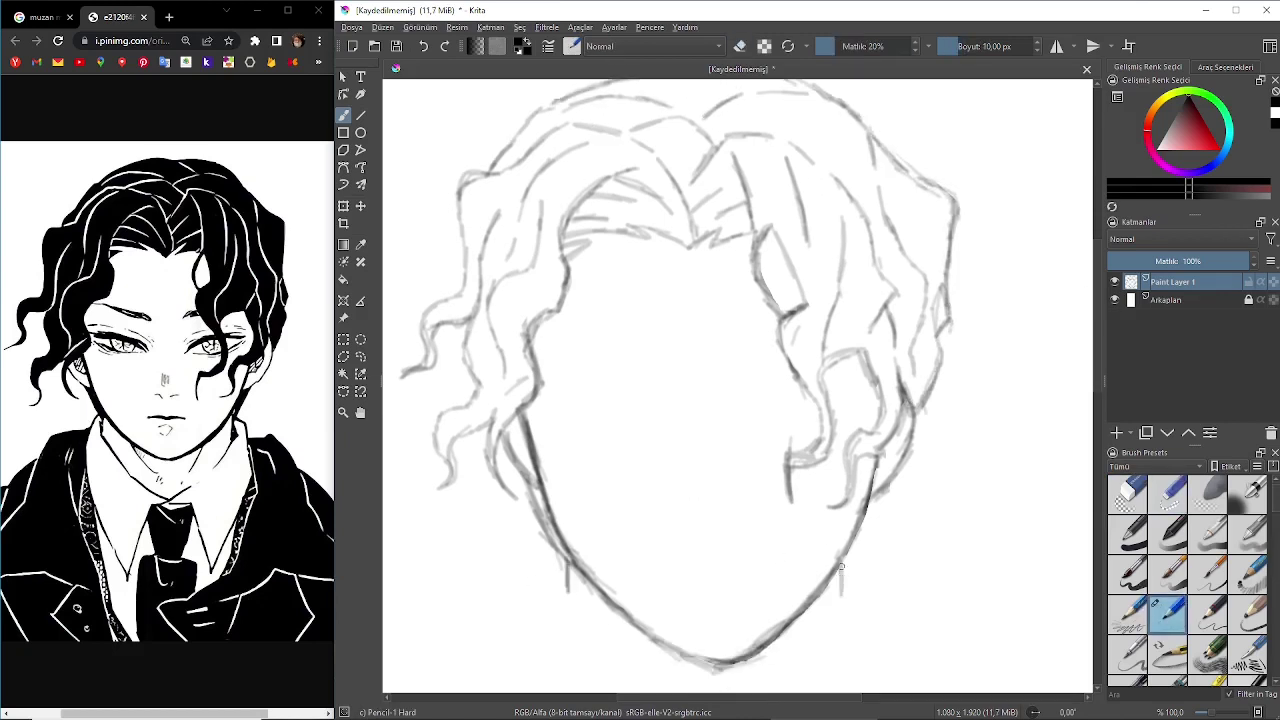
{"action": "scroll", "coordinate": [840, 566], "scroll_direction": "down", "scroll_amount": 5}
Redraw the right jaw line and draw the neck lines below the chin.
{"action": "mouse_move", "coordinate": [596, 508]}
{"action": "left_mouse_down"}
{"action": "mouse_move", "coordinate": [714, 600]}
{"action": "mouse_move", "coordinate": [665, 690]}
{"action": "left_mouse_up"}
{"action": "left_click_drag", "start_coordinate": [754, 590], "coordinate": [788, 568]}
{"action": "left_click_drag", "start_coordinate": [840, 432], "coordinate": [808, 528]}
{"action": "key", "text": "ctrl+z"}
{"action": "mouse_move", "coordinate": [742, 594]}
{"action": "left_mouse_down"}
{"action": "mouse_move", "coordinate": [768, 574]}
{"action": "mouse_move", "coordinate": [785, 680]}
{"action": "left_mouse_up"}
{"action": "left_click_drag", "start_coordinate": [645, 492], "coordinate": [705, 562]}
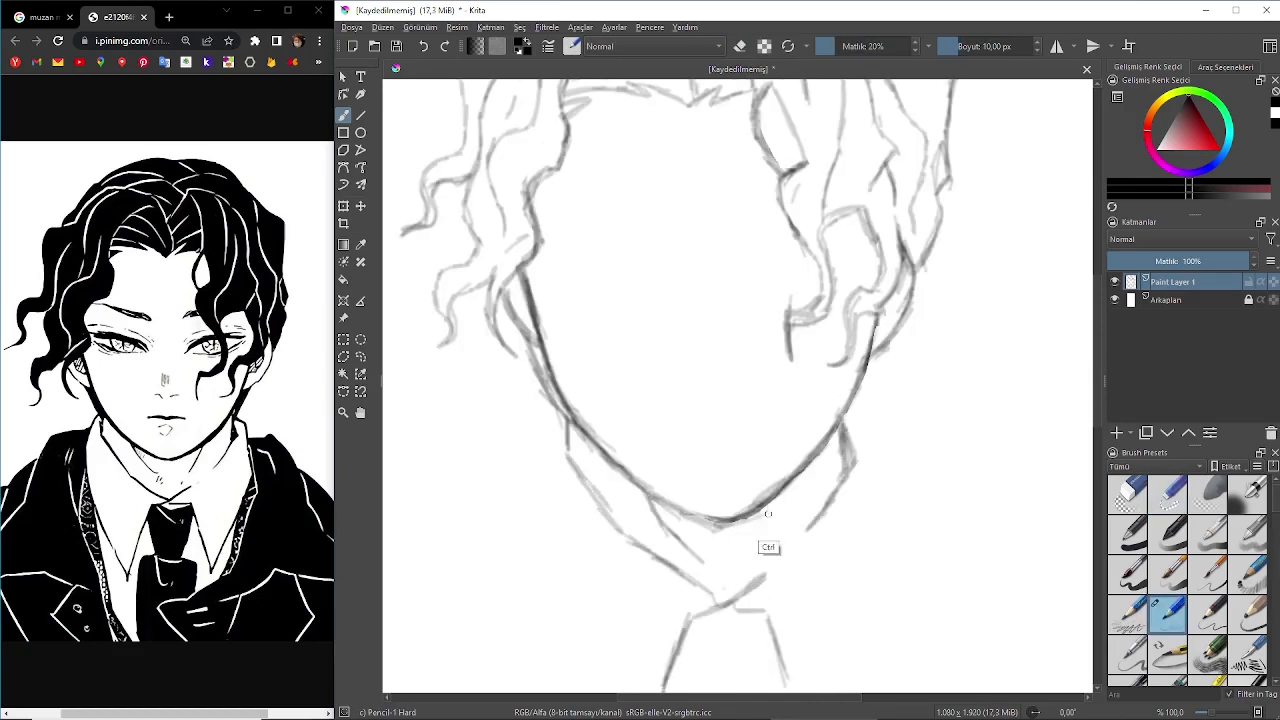
Rough in the neck and collar lines on both sides below the chin.
{"action": "left_click_drag", "start_coordinate": [540, 450], "coordinate": [585, 690]}
{"action": "left_click_drag", "start_coordinate": [845, 425], "coordinate": [890, 610]}
{"action": "left_click_drag", "start_coordinate": [880, 560], "coordinate": [835, 690]}
{"action": "scroll", "coordinate": [835, 620], "scroll_direction": "down", "scroll_amount": 5}
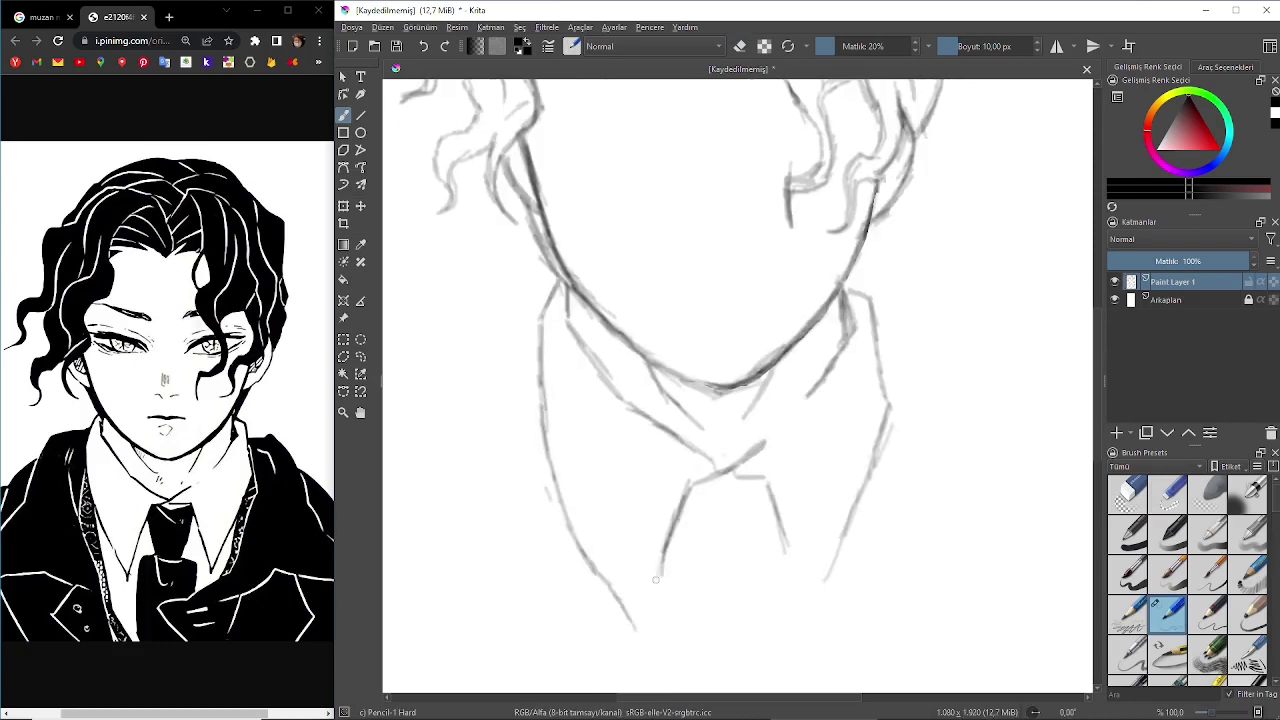
{"action": "left_click_drag", "start_coordinate": [665, 545], "coordinate": [635, 645]}
{"action": "left_click_drag", "start_coordinate": [800, 625], "coordinate": [878, 470]}
Draw the left and right shoulder lines sloping down from the neck.
{"action": "mouse_move", "coordinate": [538, 328]}
{"action": "left_mouse_down"}
{"action": "mouse_move", "coordinate": [408, 450]}
{"action": "mouse_move", "coordinate": [384, 492]}
{"action": "left_mouse_up"}
{"action": "mouse_move", "coordinate": [868, 326]}
{"action": "left_mouse_down"}
{"action": "mouse_move", "coordinate": [914, 325]}
{"action": "mouse_move", "coordinate": [960, 390]}
{"action": "mouse_move", "coordinate": [1060, 458]}
{"action": "left_mouse_up"}
{"action": "left_click_drag", "start_coordinate": [966, 404], "coordinate": [1030, 525]}
{"action": "key", "text": "minus"}
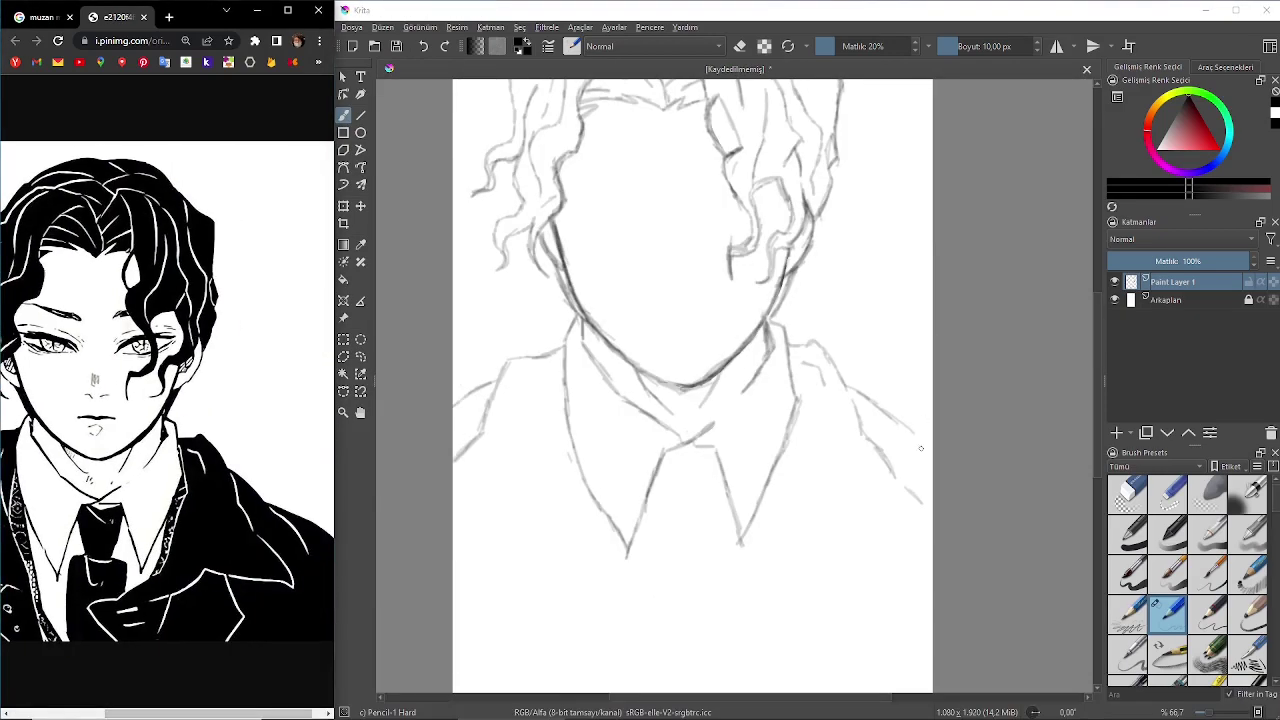
{"action": "key", "text": "plus"}
{"action": "key", "text": "plus"}
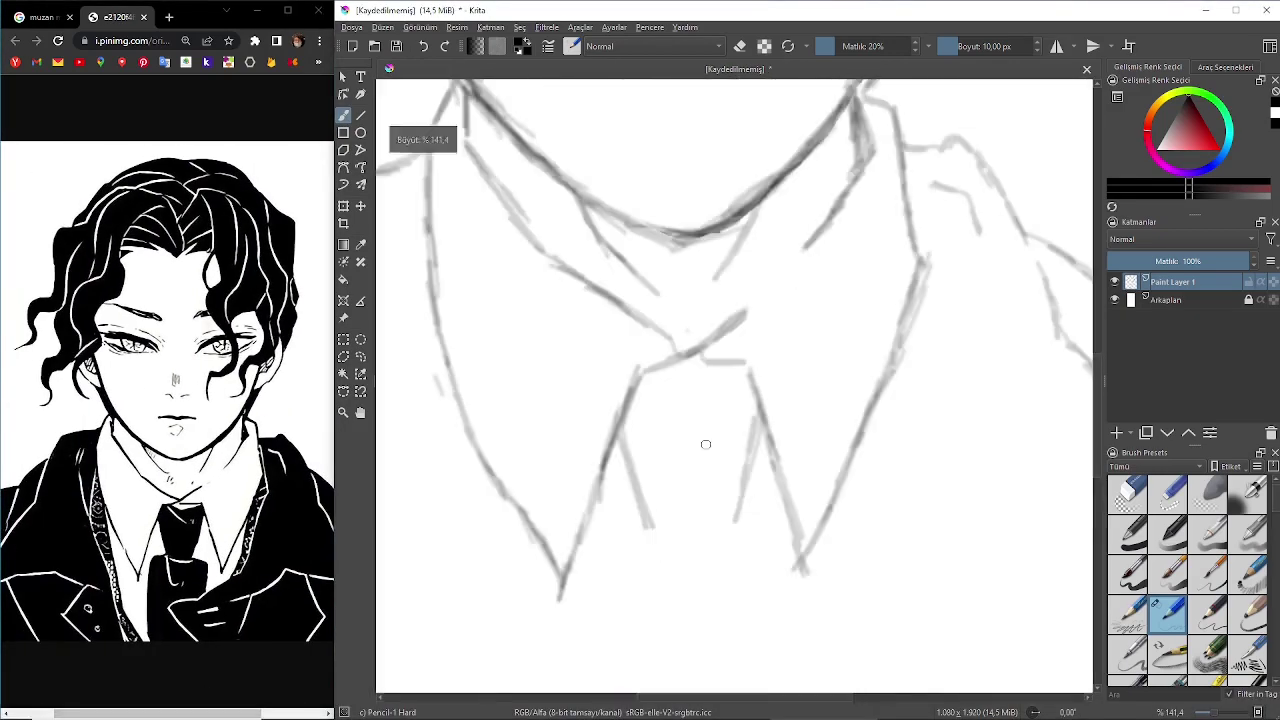
Draw the tie knot under the collar and the tie's sides and bottom.
{"action": "left_click_drag", "start_coordinate": [660, 380], "coordinate": [742, 366]}
{"action": "left_click_drag", "start_coordinate": [648, 526], "coordinate": [618, 680]}
{"action": "mouse_move", "coordinate": [745, 426]}
{"action": "left_mouse_down"}
{"action": "mouse_move", "coordinate": [722, 524]}
{"action": "mouse_move", "coordinate": [766, 614]}
{"action": "left_mouse_up"}
{"action": "mouse_move", "coordinate": [656, 540]}
{"action": "left_mouse_down"}
{"action": "mouse_move", "coordinate": [716, 536]}
{"action": "mouse_move", "coordinate": [690, 580]}
{"action": "left_mouse_up"}
{"action": "mouse_move", "coordinate": [762, 614]}
{"action": "left_mouse_down"}
{"action": "mouse_move", "coordinate": [692, 636]}
{"action": "mouse_move", "coordinate": [738, 690]}
{"action": "left_mouse_up"}
Draw the right jacket lapel edge and its lapel strokes.
{"action": "left_click_drag", "start_coordinate": [760, 612], "coordinate": [850, 572]}
{"action": "left_click_drag", "start_coordinate": [940, 178], "coordinate": [860, 515]}
{"action": "left_click_drag", "start_coordinate": [912, 410], "coordinate": [800, 600]}
{"action": "left_click_drag", "start_coordinate": [911, 382], "coordinate": [950, 180]}
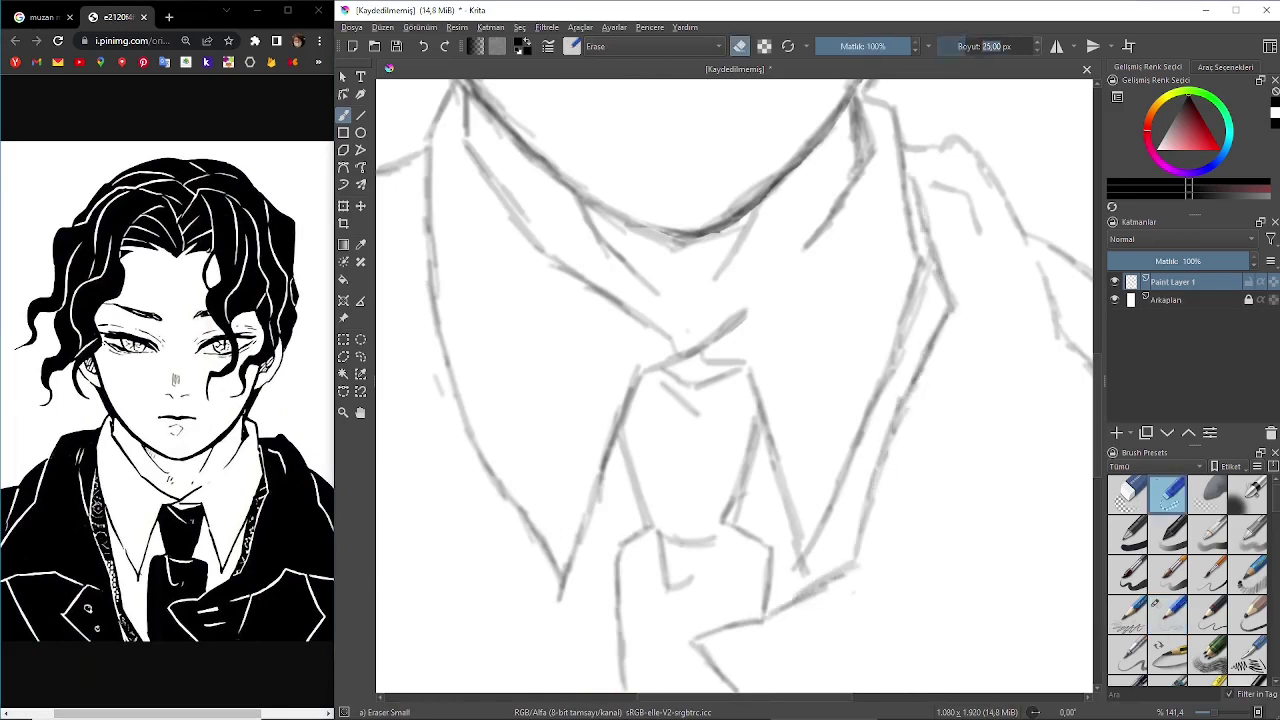
{"action": "left_click_drag", "start_coordinate": [956, 224], "coordinate": [922, 340]}
{"action": "left_click_drag", "start_coordinate": [620, 300], "coordinate": [697, 300]}
{"action": "left_click_drag", "start_coordinate": [886, 440], "coordinate": [852, 572]}
{"action": "mouse_move", "coordinate": [507, 225]}
{"action": "left_mouse_down"}
{"action": "mouse_move", "coordinate": [587, 225]}
{"action": "mouse_move", "coordinate": [680, 688]}
{"action": "left_mouse_up"}
Draw the left lapel down from the collar and the lower right lapel.
{"action": "left_click_drag", "start_coordinate": [530, 226], "coordinate": [582, 382]}
{"action": "left_click_drag", "start_coordinate": [622, 466], "coordinate": [674, 648]}
{"action": "left_click_drag", "start_coordinate": [656, 520], "coordinate": [734, 692]}
{"action": "left_click_drag", "start_coordinate": [802, 673], "coordinate": [567, 673]}
{"action": "mouse_move", "coordinate": [826, 618]}
{"action": "left_mouse_down"}
{"action": "mouse_move", "coordinate": [936, 576]}
{"action": "mouse_move", "coordinate": [1040, 582]}
{"action": "left_mouse_up"}
{"action": "left_click_drag", "start_coordinate": [880, 565], "coordinate": [940, 640]}
{"action": "left_click_drag", "start_coordinate": [936, 580], "coordinate": [980, 655]}
{"action": "left_click_drag", "start_coordinate": [952, 576], "coordinate": [1040, 580]}
Outline a small lapel pin and add the lower left lapel lines.
{"action": "left_click_drag", "start_coordinate": [846, 610], "coordinate": [822, 680]}
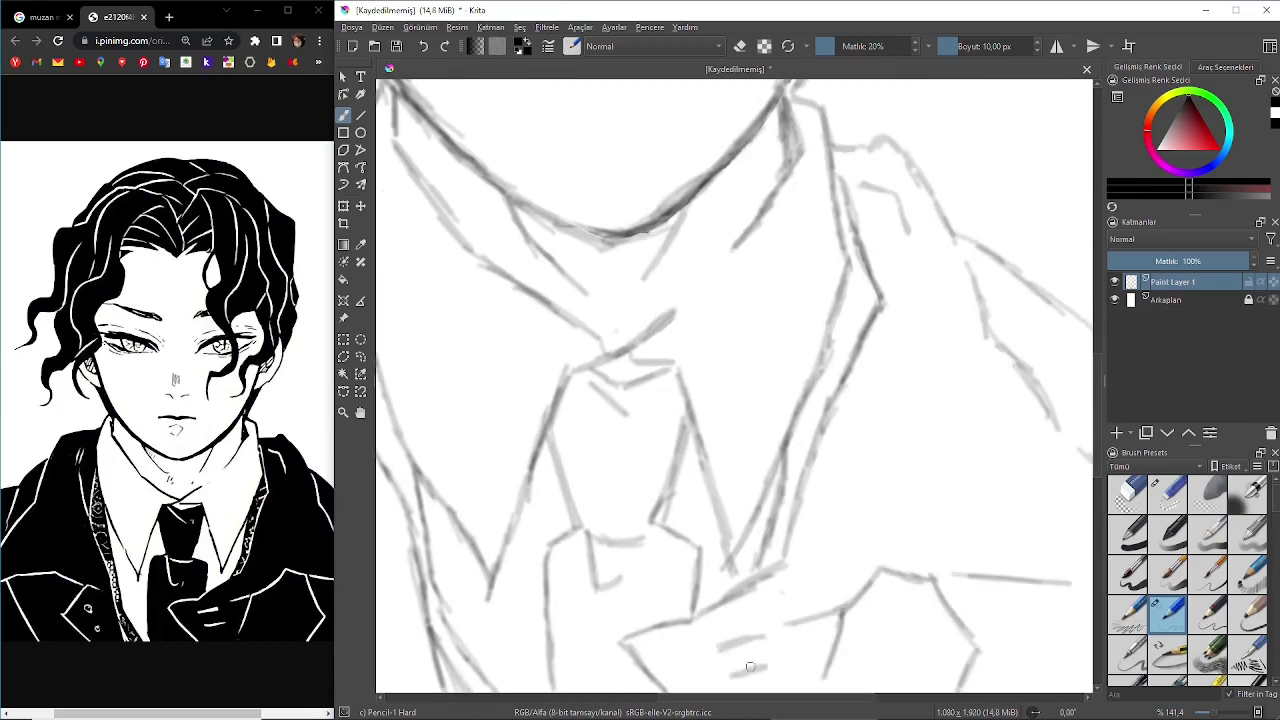
{"action": "scroll", "coordinate": [1010, 580], "scroll_direction": "down", "scroll_amount": 5}
{"action": "scroll", "coordinate": [700, 450], "scroll_direction": "up", "scroll_amount": 4}
{"action": "left_click_drag", "start_coordinate": [640, 572], "coordinate": [640, 662]}
{"action": "left_click_drag", "start_coordinate": [644, 604], "coordinate": [660, 652]}
{"action": "mouse_move", "coordinate": [608, 544]}
{"action": "left_mouse_down"}
{"action": "mouse_move", "coordinate": [480, 586]}
{"action": "mouse_move", "coordinate": [484, 672]}
{"action": "left_mouse_up"}
{"action": "left_click_drag", "start_coordinate": [800, 450], "coordinate": [580, 450]}
{"action": "left_click_drag", "start_coordinate": [936, 494], "coordinate": [962, 528]}
Draw the closed left eye line.
{"action": "scroll", "coordinate": [952, 517], "scroll_direction": "down", "scroll_amount": 1}
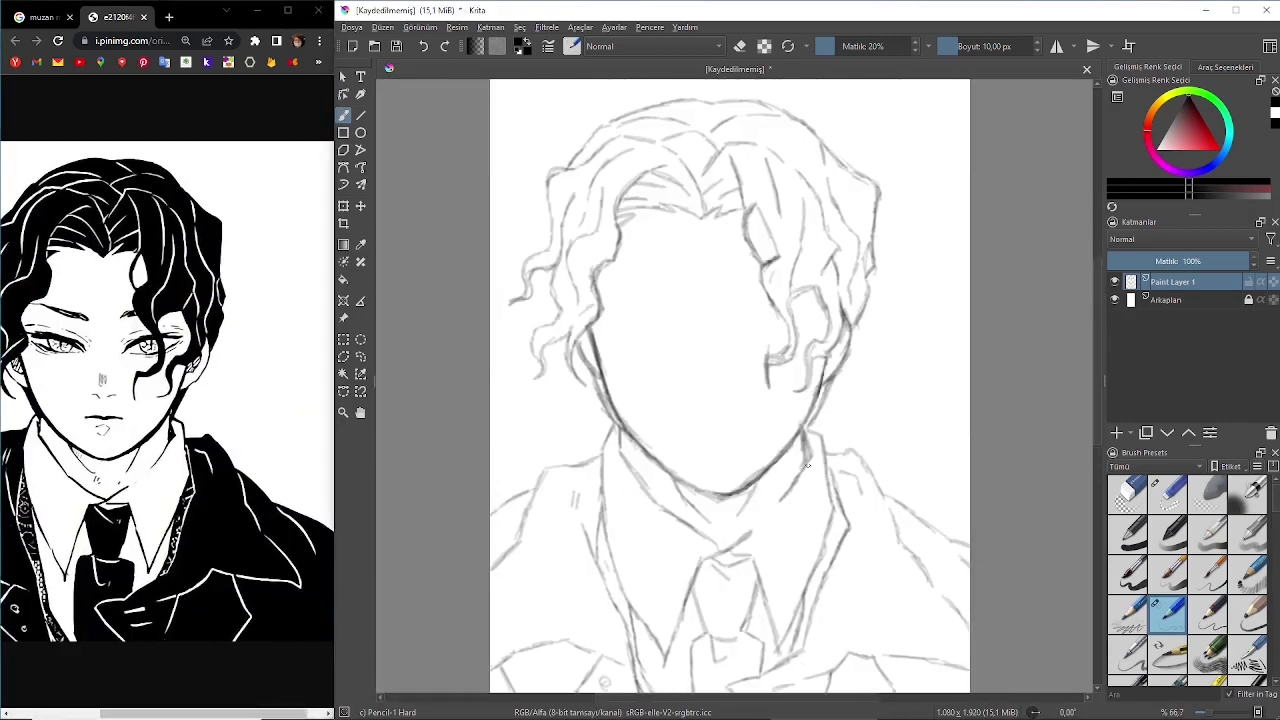
{"action": "scroll", "coordinate": [681, 295], "scroll_direction": "up", "scroll_amount": 1}
{"action": "left_click_drag", "start_coordinate": [564, 350], "coordinate": [652, 358]}
Draw and darken the lines of both closed eyes.
{"action": "left_click_drag", "start_coordinate": [562, 320], "coordinate": [666, 346]}
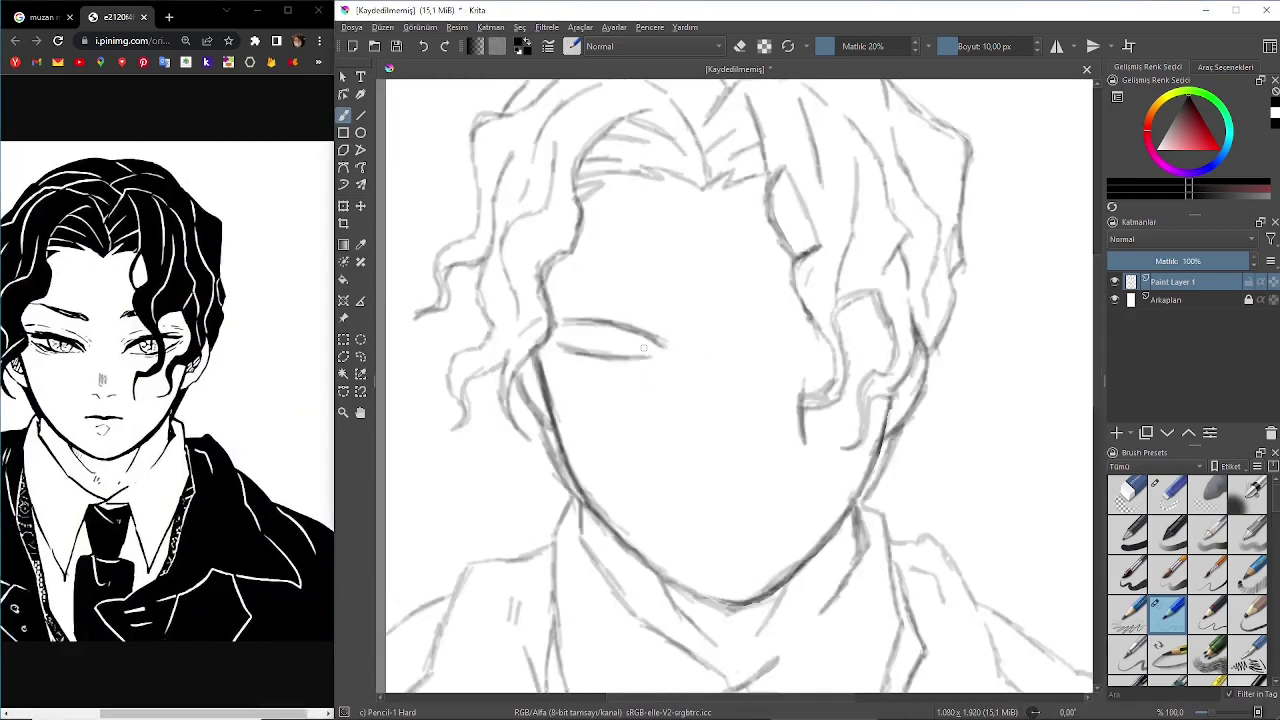
{"action": "mouse_move", "coordinate": [756, 342]}
{"action": "left_mouse_down"}
{"action": "mouse_move", "coordinate": [786, 325]}
{"action": "mouse_move", "coordinate": [858, 322]}
{"action": "left_mouse_up"}
{"action": "left_click_drag", "start_coordinate": [558, 348], "coordinate": [654, 357]}
{"action": "left_click_drag", "start_coordinate": [752, 342], "coordinate": [862, 328]}
{"action": "left_click_drag", "start_coordinate": [560, 320], "coordinate": [670, 344]}
{"action": "left_click_drag", "start_coordinate": [772, 354], "coordinate": [858, 344]}
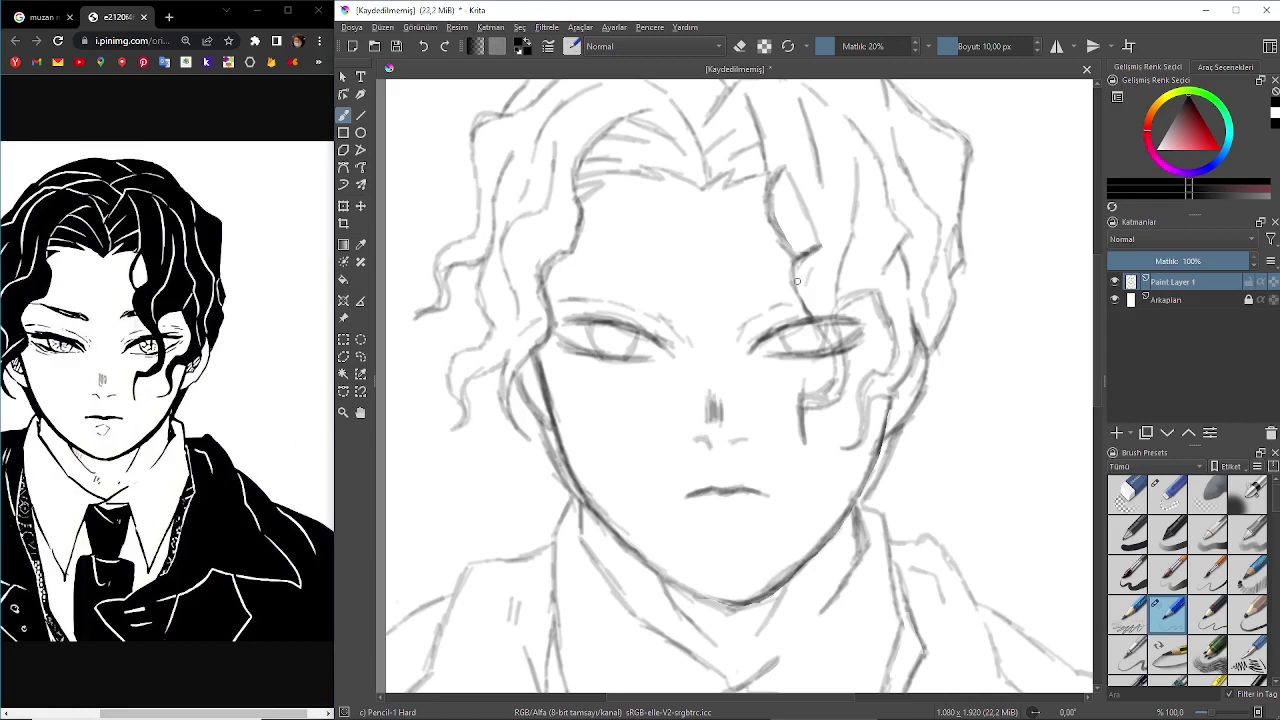
Add eyebrows above both eyes and erase the extra eye lines.
{"action": "left_click_drag", "start_coordinate": [796, 270], "coordinate": [750, 286]}
{"action": "mouse_move", "coordinate": [556, 286]}
{"action": "left_mouse_down"}
{"action": "mouse_move", "coordinate": [664, 266]}
{"action": "mouse_move", "coordinate": [664, 288]}
{"action": "left_mouse_up"}
{"action": "left_click_drag", "start_coordinate": [750, 282], "coordinate": [796, 272]}
{"action": "key", "text": "/"}
{"action": "left_click_drag", "start_coordinate": [764, 350], "coordinate": [852, 322]}
{"action": "mouse_move", "coordinate": [580, 330]}
{"action": "left_mouse_down"}
{"action": "mouse_move", "coordinate": [650, 352]}
{"action": "mouse_move", "coordinate": [512, 390]}
{"action": "mouse_move", "coordinate": [519, 366]}
{"action": "left_mouse_up"}
{"action": "key", "text": "/"}
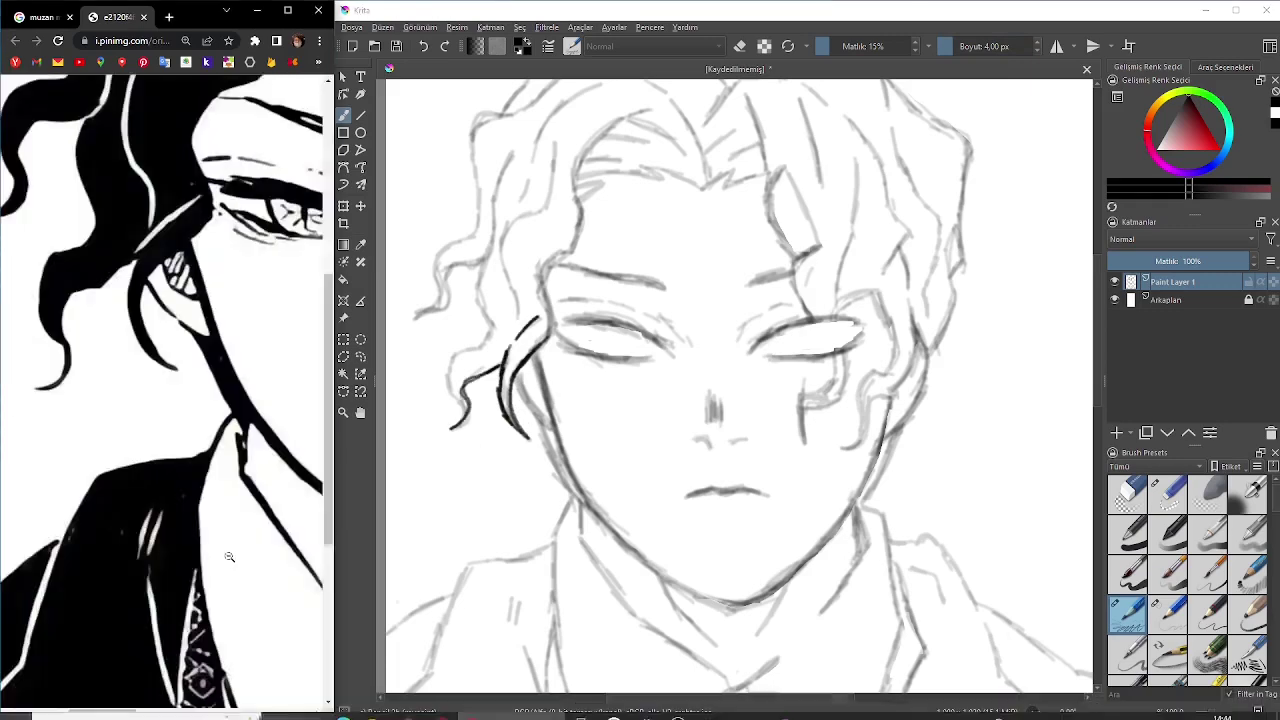
Ink the dark hair outline along the left side and top, discarding failed curl strokes.
{"action": "key", "text": "ctrl+z"}
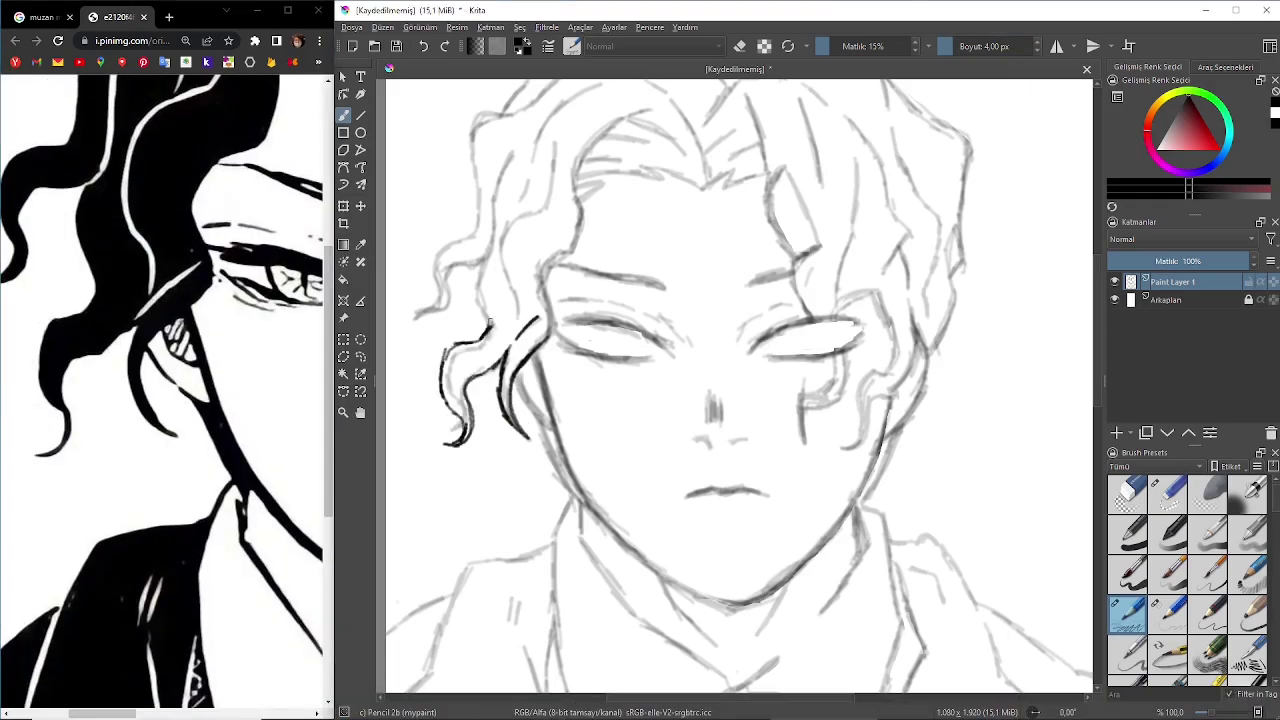
{"action": "left_click_drag", "start_coordinate": [444, 290], "coordinate": [418, 318]}
{"action": "key", "text": "ctrl+z"}
{"action": "left_click_drag", "start_coordinate": [446, 262], "coordinate": [420, 318]}
{"action": "key", "text": "ctrl+z"}
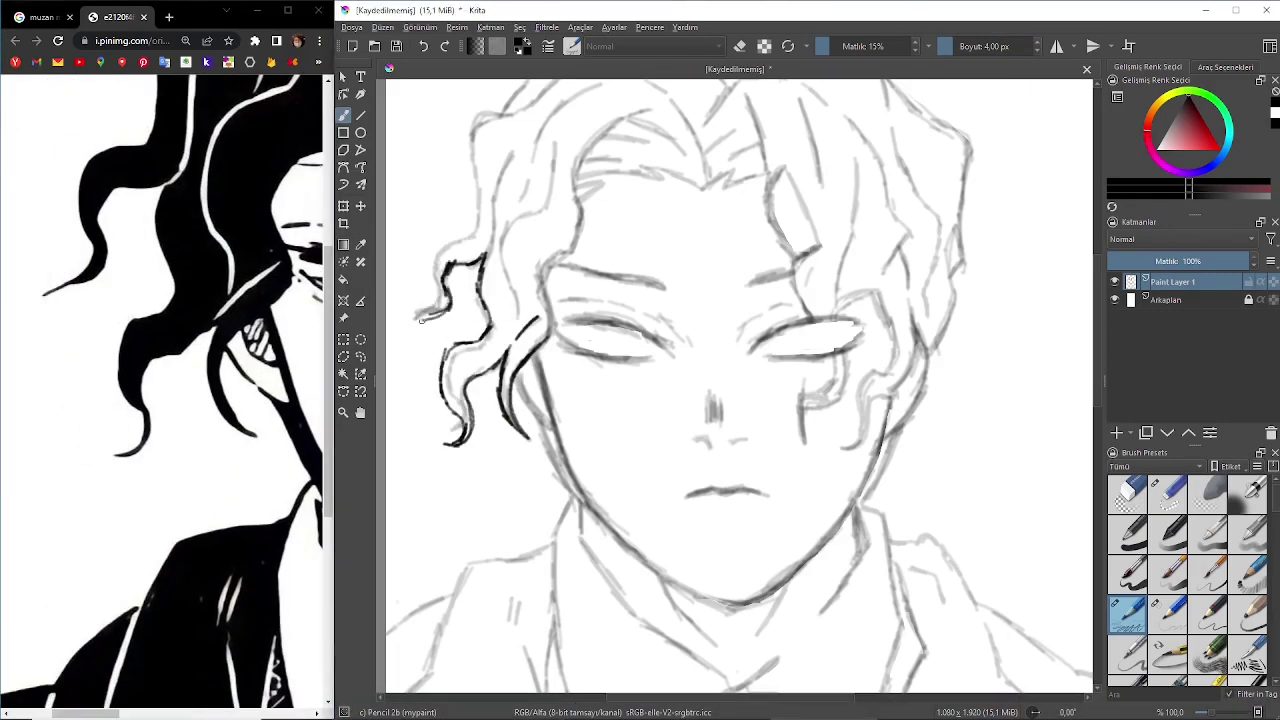
{"action": "left_click_drag", "start_coordinate": [461, 228], "coordinate": [502, 106]}
{"action": "scroll", "coordinate": [502, 150], "scroll_direction": "up", "scroll_amount": 2}
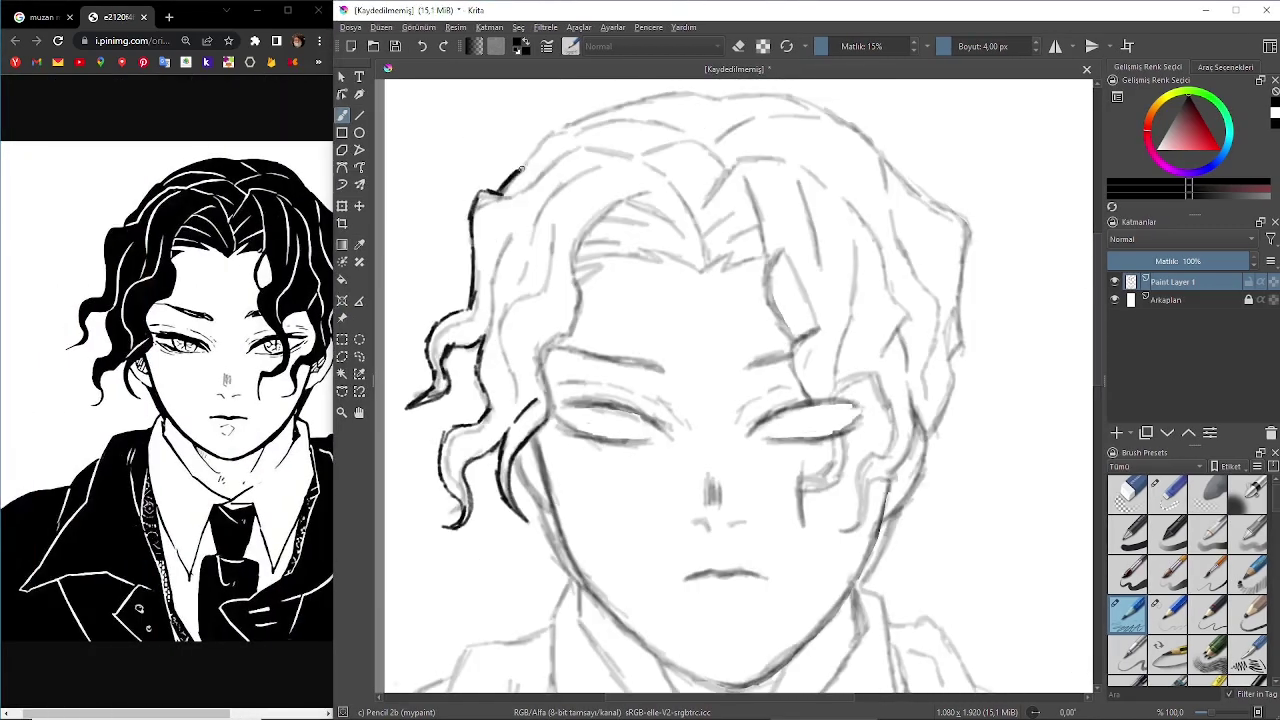
{"action": "mouse_move", "coordinate": [475, 195]}
{"action": "left_mouse_down"}
{"action": "mouse_move", "coordinate": [600, 108]}
{"action": "mouse_move", "coordinate": [820, 100]}
{"action": "mouse_move", "coordinate": [970, 236]}
{"action": "mouse_move", "coordinate": [956, 358]}
{"action": "mouse_move", "coordinate": [882, 522]}
{"action": "left_mouse_up"}
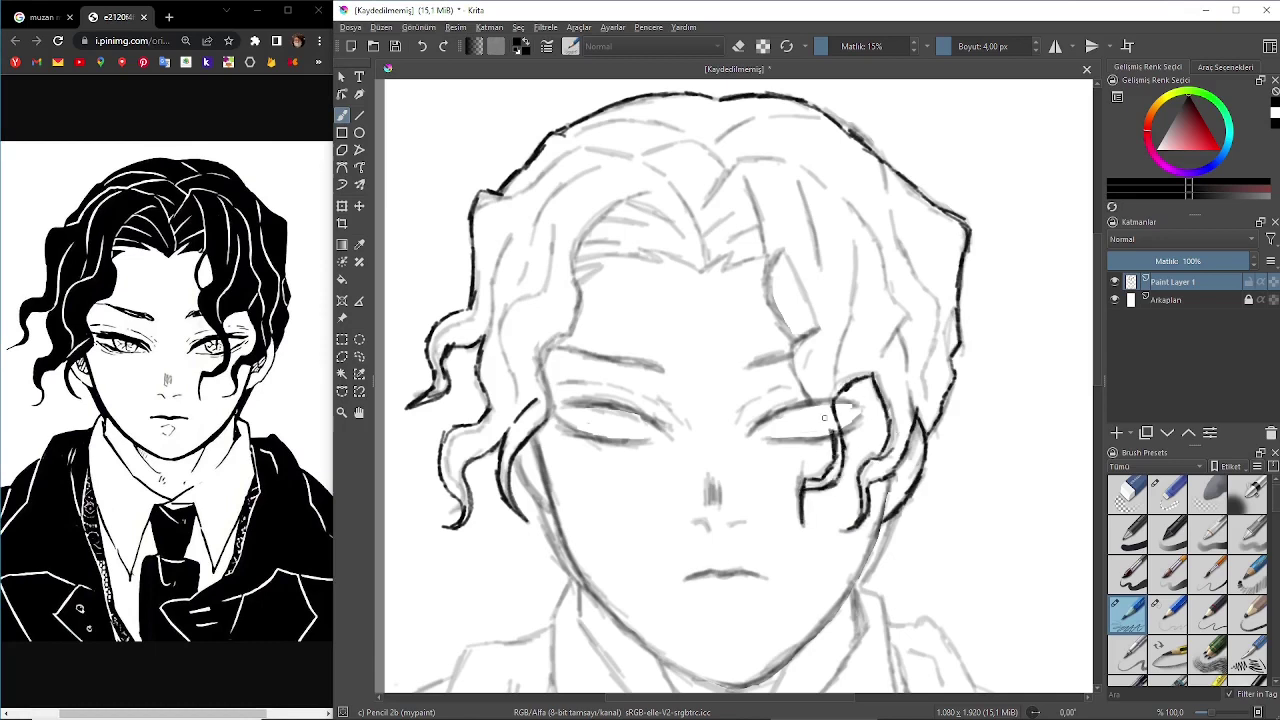
Ink a right-side hair lock, a curving forehead strand and the parting strands.
{"action": "left_click_drag", "start_coordinate": [814, 330], "coordinate": [795, 342]}
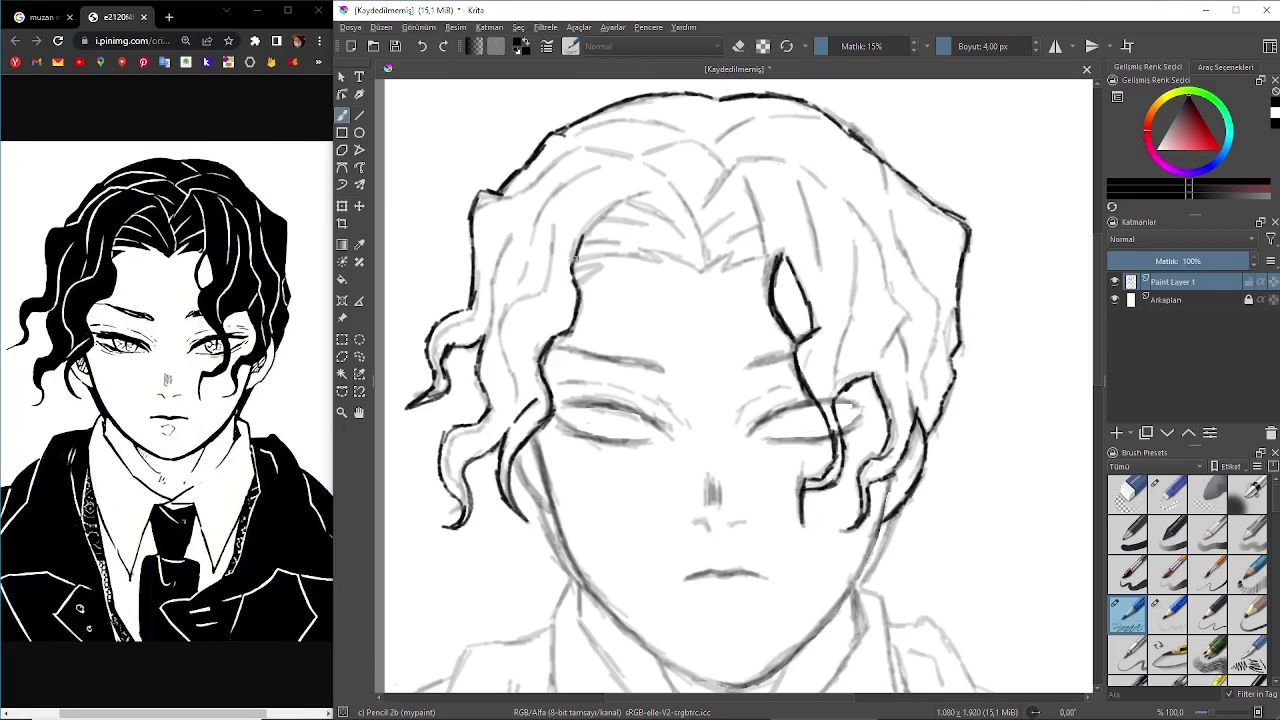
{"action": "left_click_drag", "start_coordinate": [655, 188], "coordinate": [598, 268]}
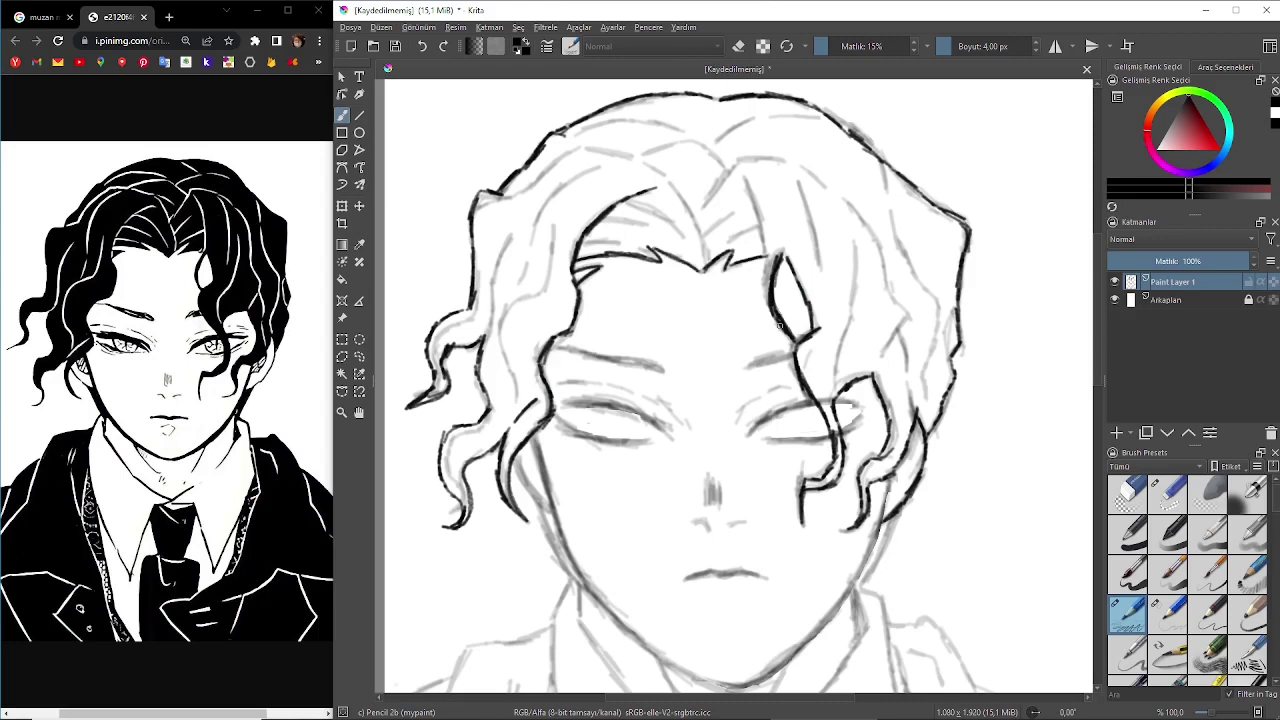
{"action": "left_click_drag", "start_coordinate": [757, 209], "coordinate": [765, 255]}
{"action": "left_click_drag", "start_coordinate": [672, 188], "coordinate": [705, 242]}
{"action": "left_click_drag", "start_coordinate": [703, 262], "coordinate": [730, 213]}
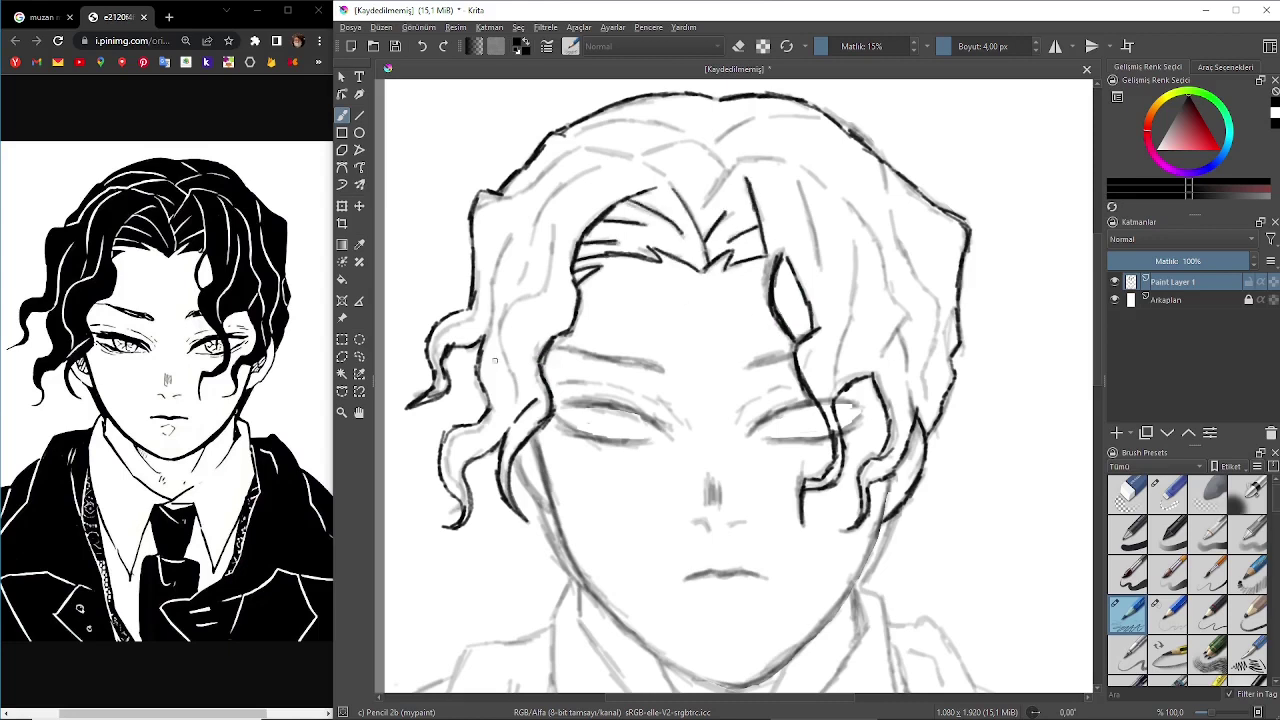
Ink the left curl outlines and the outline down the right side of the hair.
{"action": "left_click_drag", "start_coordinate": [508, 240], "coordinate": [484, 336]}
{"action": "left_click_drag", "start_coordinate": [516, 284], "coordinate": [586, 170]}
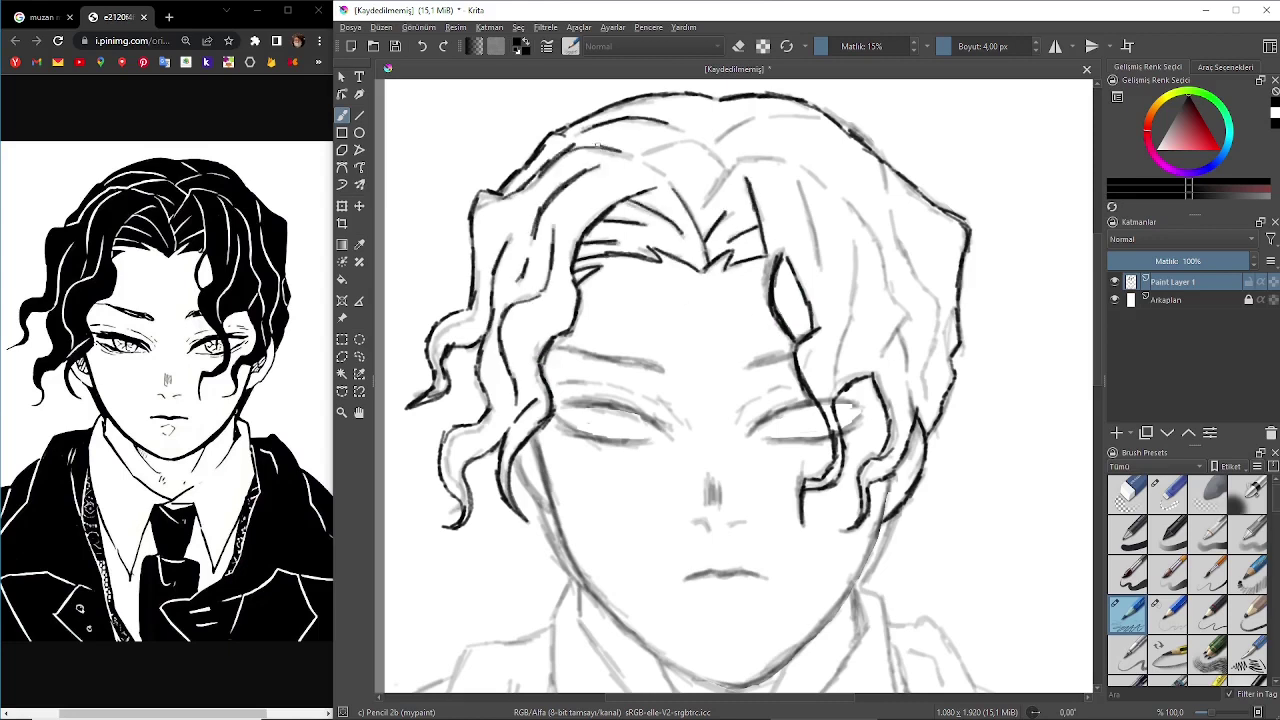
{"action": "right_click", "coordinate": [638, 168]}
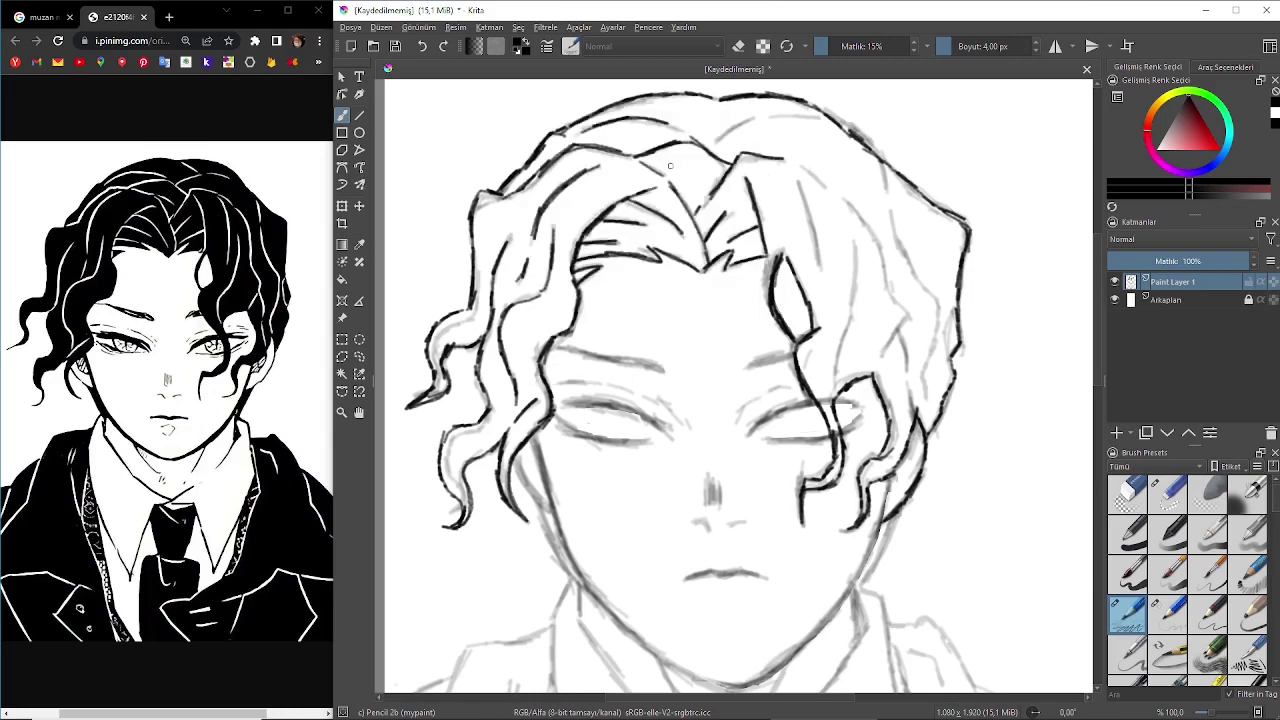
{"action": "left_click_drag", "start_coordinate": [889, 211], "coordinate": [932, 304]}
{"action": "mouse_move", "coordinate": [936, 296]}
{"action": "left_mouse_down"}
{"action": "mouse_move", "coordinate": [918, 396]}
{"action": "mouse_move", "coordinate": [938, 358]}
{"action": "left_mouse_up"}
{"action": "left_click_drag", "start_coordinate": [906, 330], "coordinate": [912, 410]}
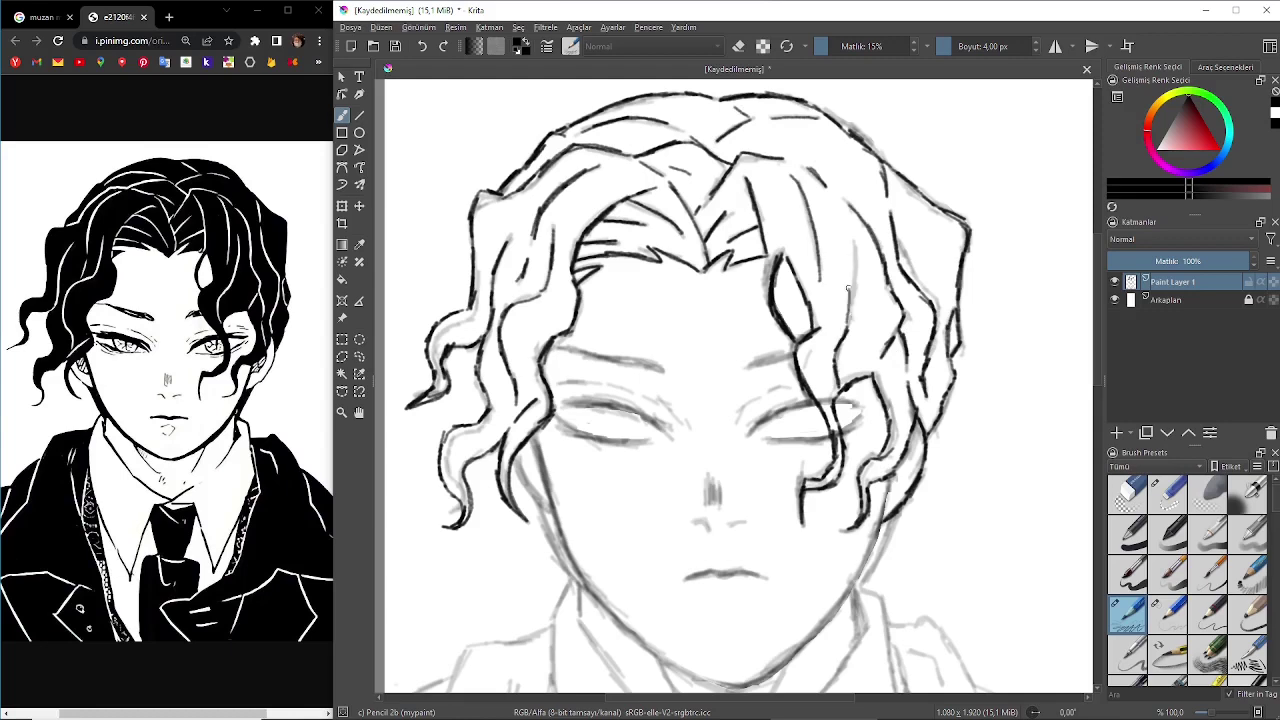
Ink the left and right jaw contours down to the chin and the neck line below.
{"action": "scroll", "coordinate": [560, 430], "scroll_direction": "down", "scroll_amount": 3}
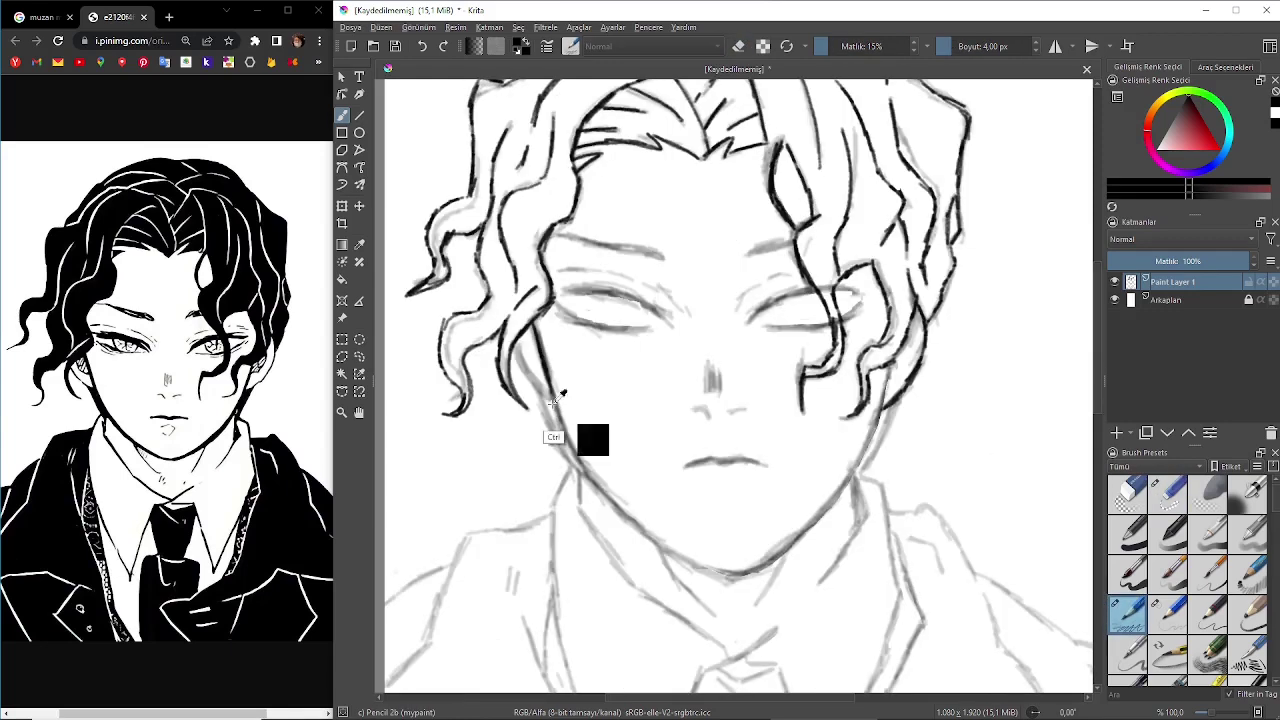
{"action": "left_click_drag", "start_coordinate": [530, 320], "coordinate": [576, 456]}
{"action": "mouse_move", "coordinate": [510, 350]}
{"action": "left_mouse_down"}
{"action": "mouse_move", "coordinate": [576, 470]}
{"action": "mouse_move", "coordinate": [650, 538]}
{"action": "left_mouse_up"}
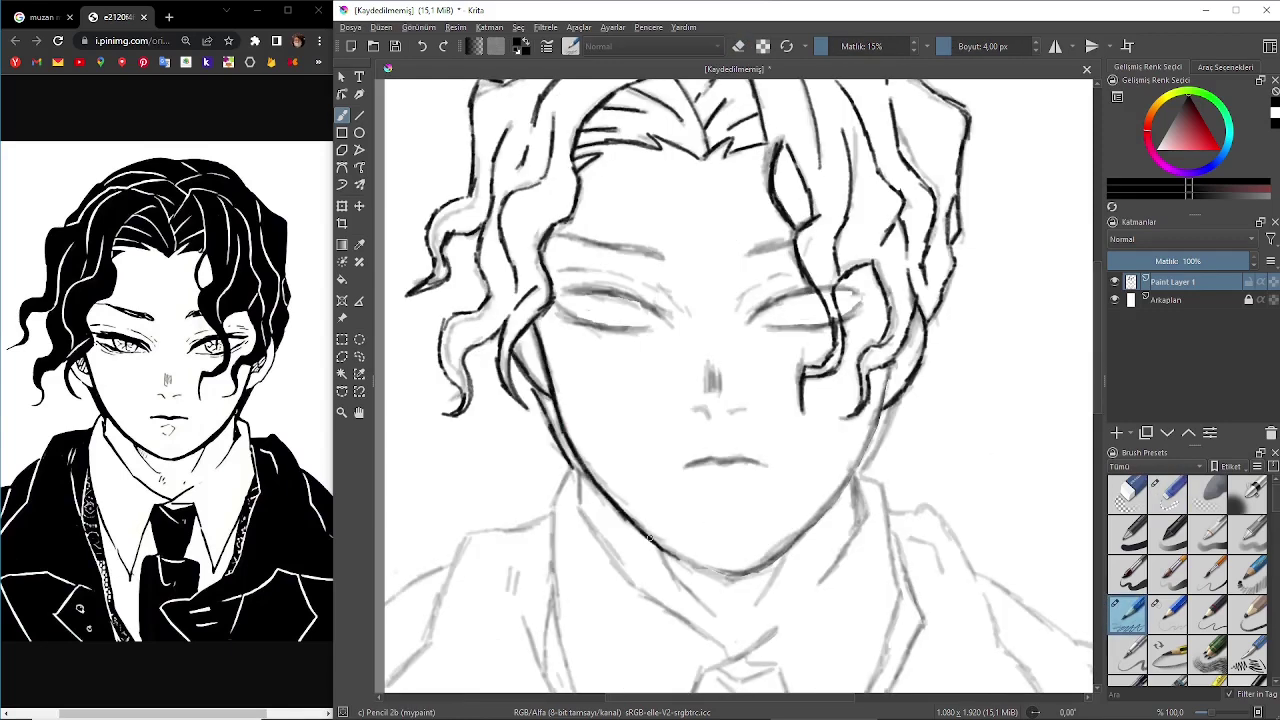
{"action": "mouse_move", "coordinate": [772, 558]}
{"action": "left_mouse_down"}
{"action": "mouse_move", "coordinate": [886, 386]}
{"action": "mouse_move", "coordinate": [824, 578]}
{"action": "left_mouse_up"}
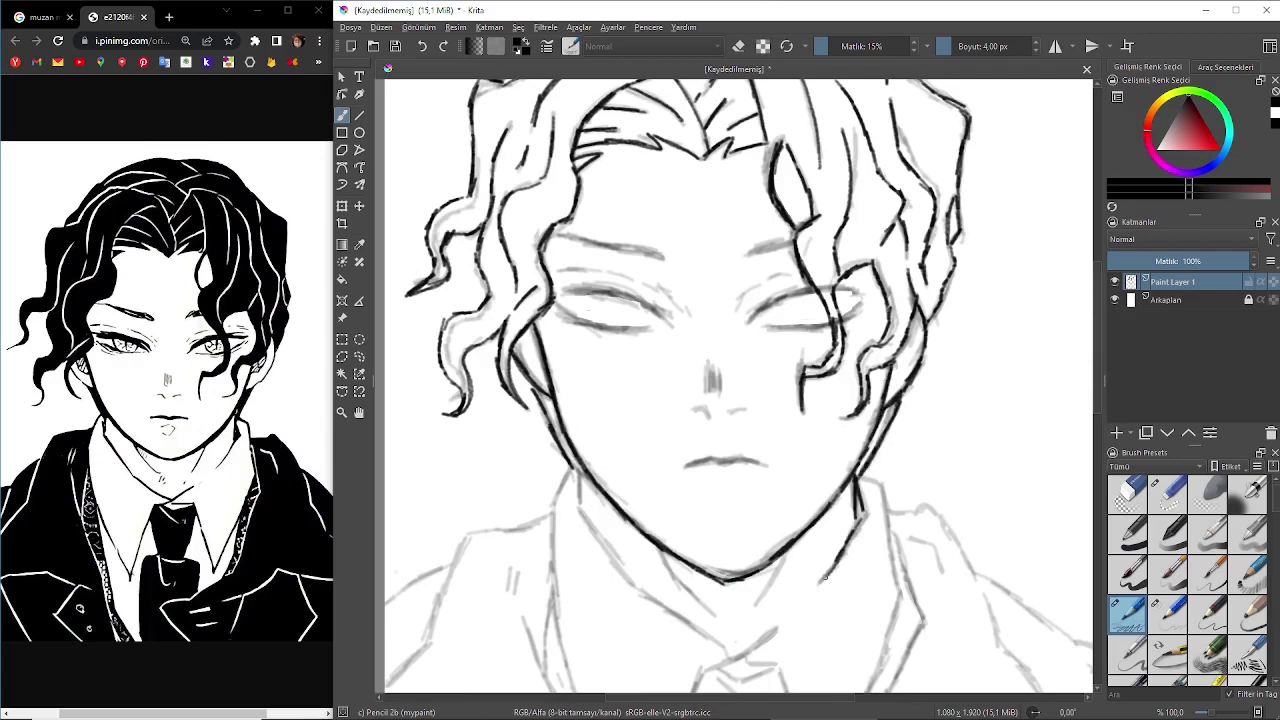
{"action": "left_click_drag", "start_coordinate": [576, 462], "coordinate": [626, 574]}
{"action": "left_click_drag", "start_coordinate": [590, 530], "coordinate": [720, 648]}
{"action": "scroll", "coordinate": [700, 500], "scroll_direction": "down", "scroll_amount": 3}
{"action": "left_click_drag", "start_coordinate": [644, 440], "coordinate": [746, 504]}
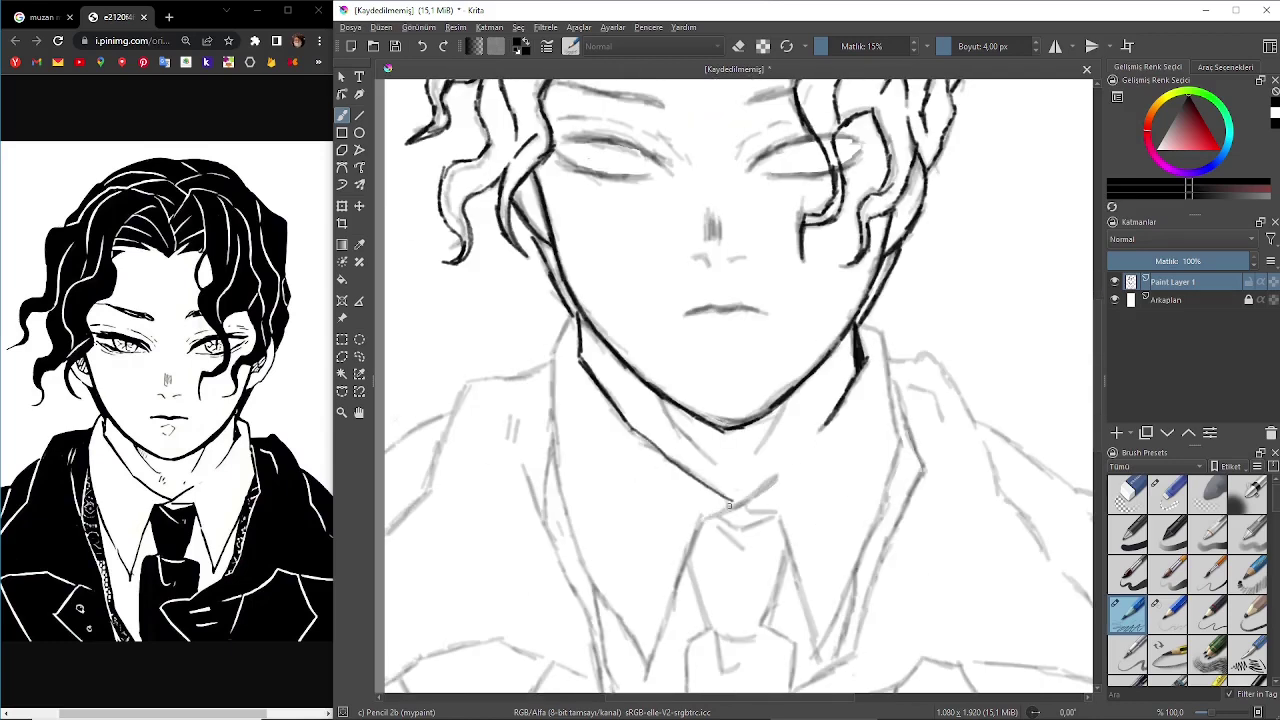
Ink both shirt collar edges, the lower collar points and the shirt side.
{"action": "left_click_drag", "start_coordinate": [792, 560], "coordinate": [818, 648]}
{"action": "mouse_move", "coordinate": [820, 646]}
{"action": "left_mouse_down"}
{"action": "mouse_move", "coordinate": [900, 446]}
{"action": "mouse_move", "coordinate": [862, 326]}
{"action": "left_mouse_up"}
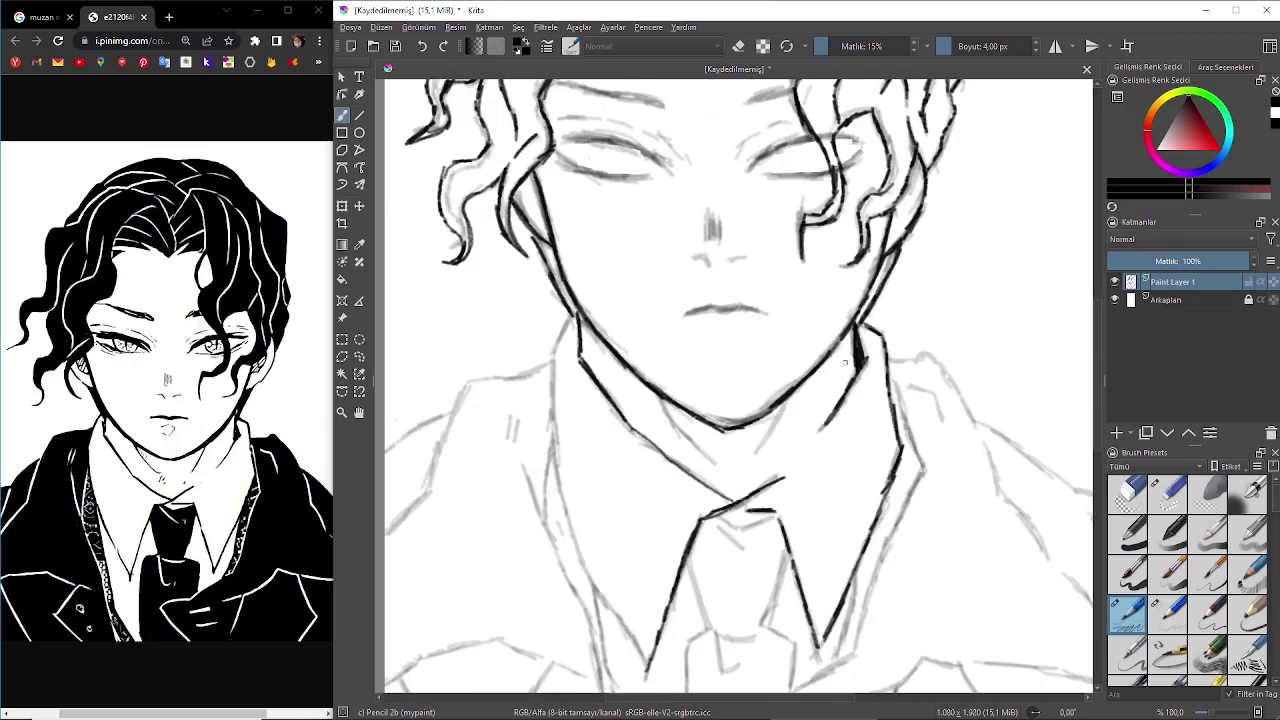
{"action": "mouse_move", "coordinate": [550, 382]}
{"action": "left_mouse_down"}
{"action": "mouse_move", "coordinate": [600, 590]}
{"action": "mouse_move", "coordinate": [645, 676]}
{"action": "left_mouse_up"}
{"action": "scroll", "coordinate": [788, 464], "scroll_direction": "down", "scroll_amount": 3}
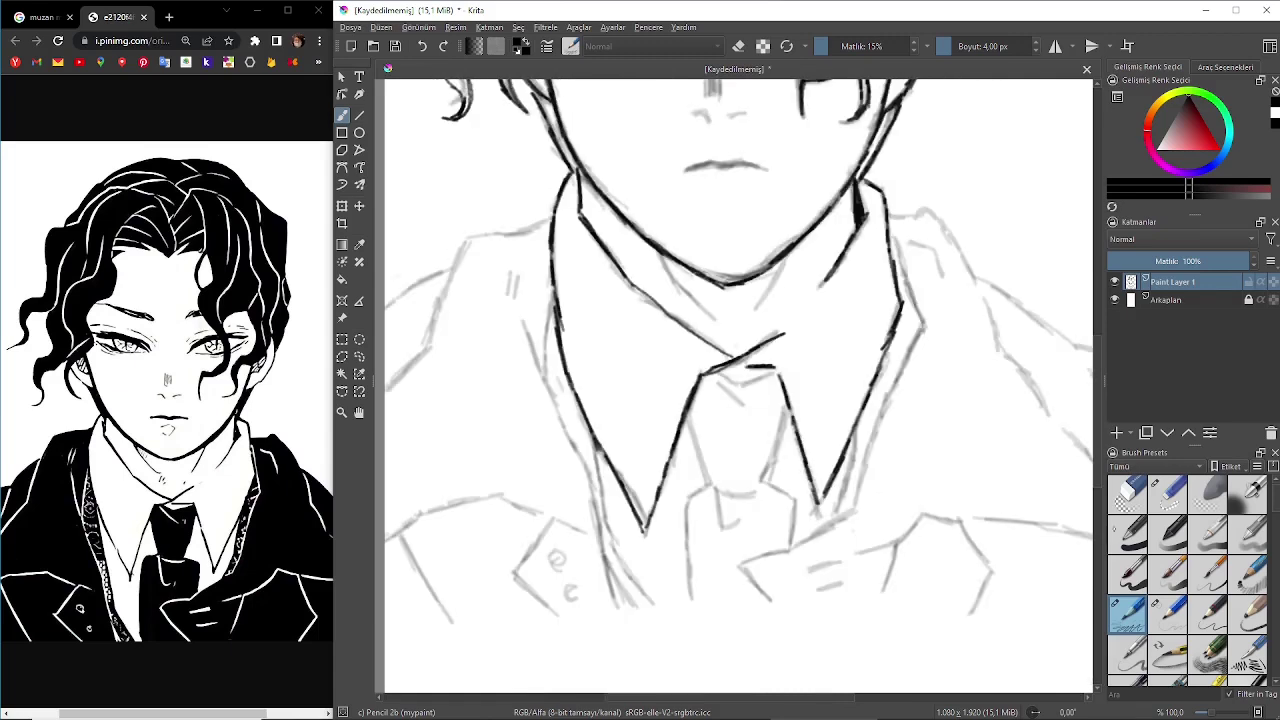
{"action": "left_click_drag", "start_coordinate": [550, 384], "coordinate": [620, 605]}
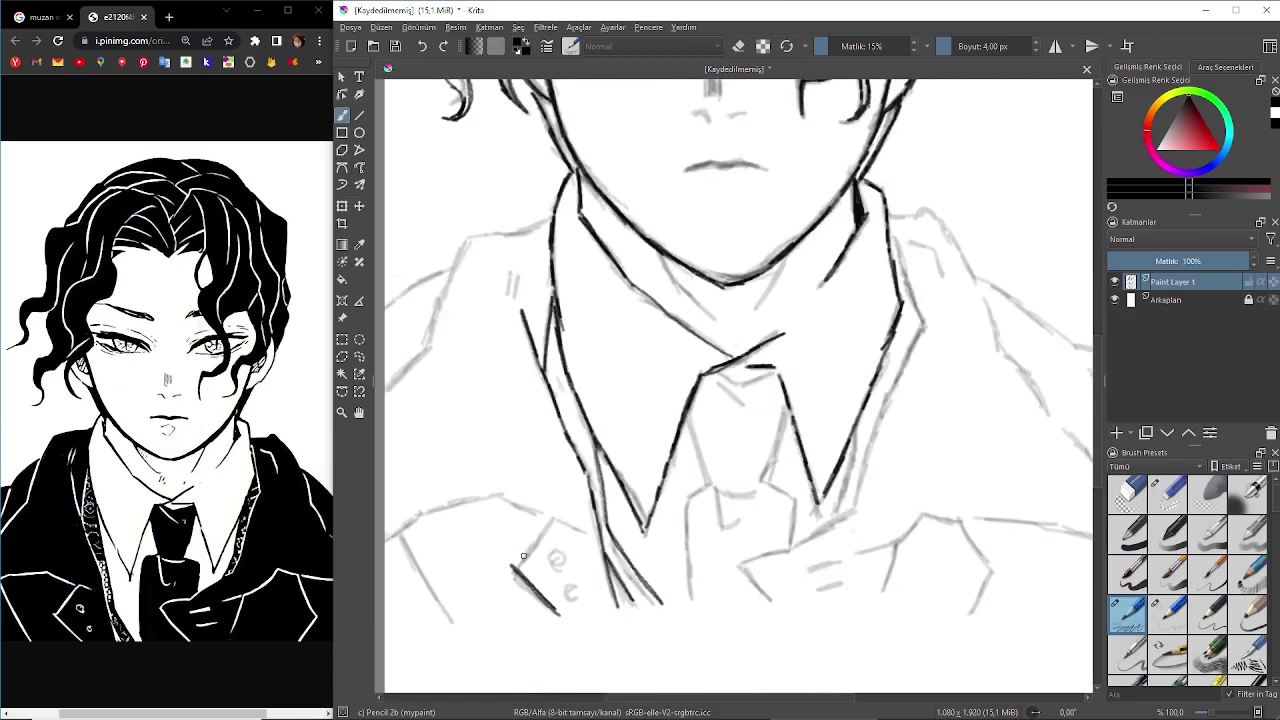
{"action": "left_click_drag", "start_coordinate": [512, 566], "coordinate": [582, 528]}
{"action": "mouse_move", "coordinate": [460, 622]}
{"action": "left_mouse_down"}
{"action": "mouse_move", "coordinate": [398, 530]}
{"action": "mouse_move", "coordinate": [542, 520]}
{"action": "left_mouse_up"}
{"action": "mouse_move", "coordinate": [772, 608]}
{"action": "left_mouse_down"}
{"action": "mouse_move", "coordinate": [868, 450]}
{"action": "mouse_move", "coordinate": [890, 228]}
{"action": "left_mouse_up"}
{"action": "mouse_move", "coordinate": [465, 236]}
{"action": "left_mouse_down"}
{"action": "mouse_move", "coordinate": [448, 291]}
{"action": "mouse_move", "coordinate": [554, 212]}
{"action": "left_mouse_up"}
Ink the left shoulder, arm and neck lines.
{"action": "left_click_drag", "start_coordinate": [464, 238], "coordinate": [434, 346]}
{"action": "left_click_drag", "start_coordinate": [434, 346], "coordinate": [386, 396]}
{"action": "left_click_drag", "start_coordinate": [446, 270], "coordinate": [386, 312]}
{"action": "left_click_drag", "start_coordinate": [660, 256], "coordinate": [712, 318]}
{"action": "left_click_drag", "start_coordinate": [788, 258], "coordinate": [774, 290]}
Ink the right shoulder and the jacket lapel edges.
{"action": "left_click_drag", "start_coordinate": [920, 210], "coordinate": [970, 272]}
{"action": "left_click_drag", "start_coordinate": [982, 292], "coordinate": [1042, 398]}
{"action": "left_click_drag", "start_coordinate": [975, 278], "coordinate": [1090, 350]}
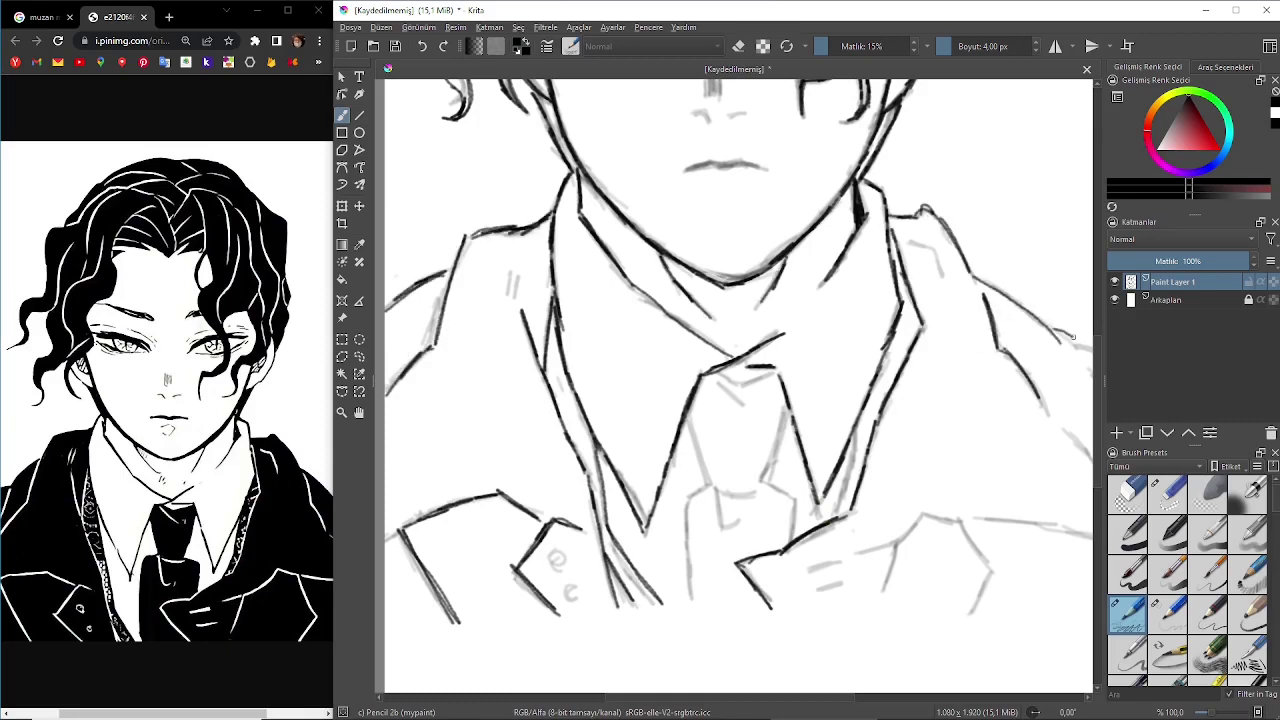
{"action": "mouse_move", "coordinate": [862, 552]}
{"action": "left_mouse_down"}
{"action": "mouse_move", "coordinate": [920, 520]}
{"action": "mouse_move", "coordinate": [978, 618]}
{"action": "left_mouse_up"}
{"action": "left_click_drag", "start_coordinate": [960, 518], "coordinate": [1092, 540]}
Ink the edges and knot of the tie.
{"action": "left_click_drag", "start_coordinate": [856, 430], "coordinate": [836, 516]}
{"action": "left_click_drag", "start_coordinate": [710, 416], "coordinate": [688, 488]}
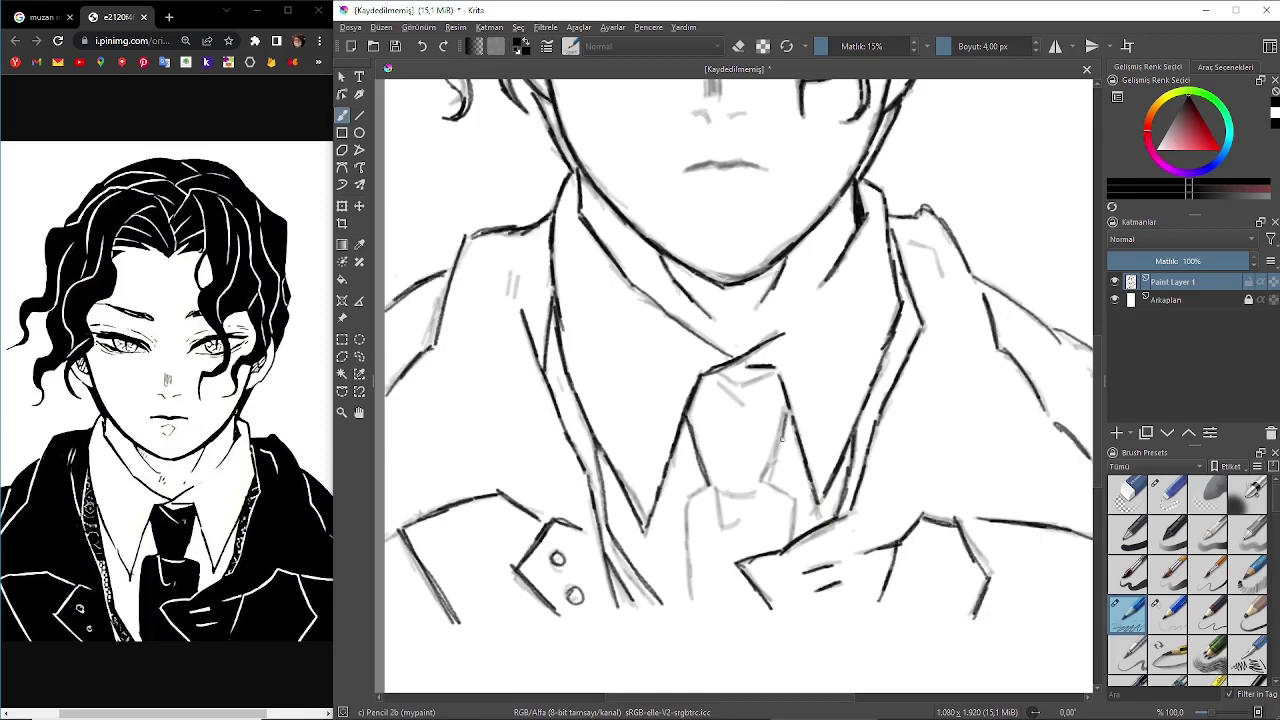
{"action": "left_click_drag", "start_coordinate": [786, 420], "coordinate": [770, 484]}
{"action": "left_click_drag", "start_coordinate": [682, 494], "coordinate": [708, 486]}
{"action": "left_click_drag", "start_coordinate": [690, 494], "coordinate": [684, 598]}
Ink the upper eyelid of the left eye, redrawing one stroke after an undo.
{"action": "key", "text": "minus"}
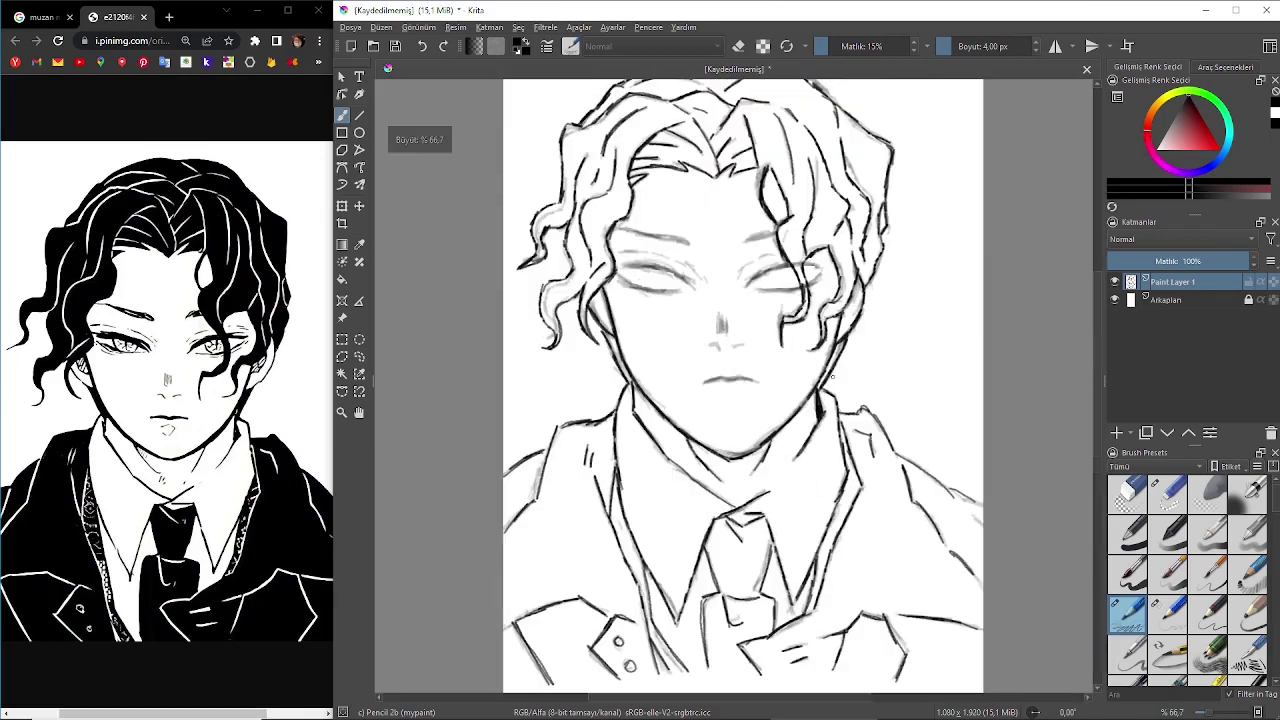
{"action": "key", "text": "plus"}
{"action": "mouse_move", "coordinate": [578, 262]}
{"action": "left_mouse_down"}
{"action": "mouse_move", "coordinate": [676, 292]}
{"action": "mouse_move", "coordinate": [656, 258]}
{"action": "left_mouse_up"}
{"action": "left_click_drag", "start_coordinate": [630, 290], "coordinate": [678, 288]}
{"action": "left_click_drag", "start_coordinate": [592, 245], "coordinate": [698, 276]}
{"action": "key", "text": "ctrl+z"}
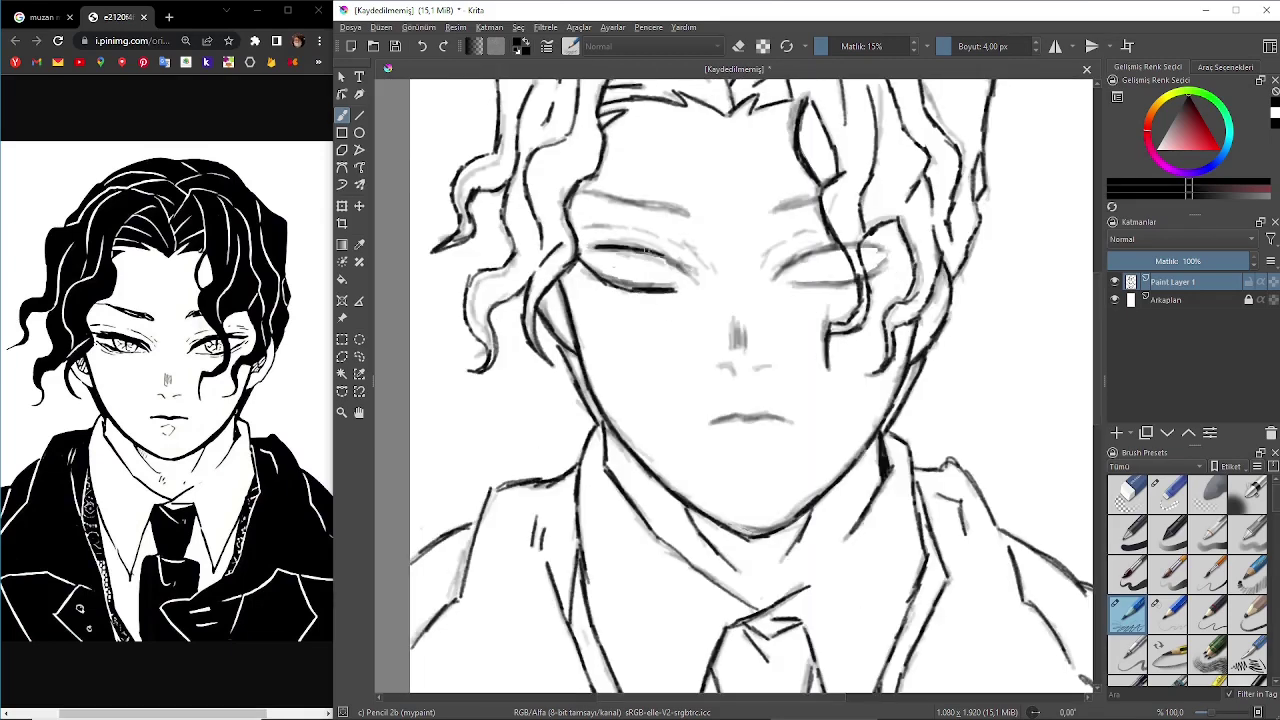
{"action": "left_click_drag", "start_coordinate": [584, 246], "coordinate": [698, 274]}
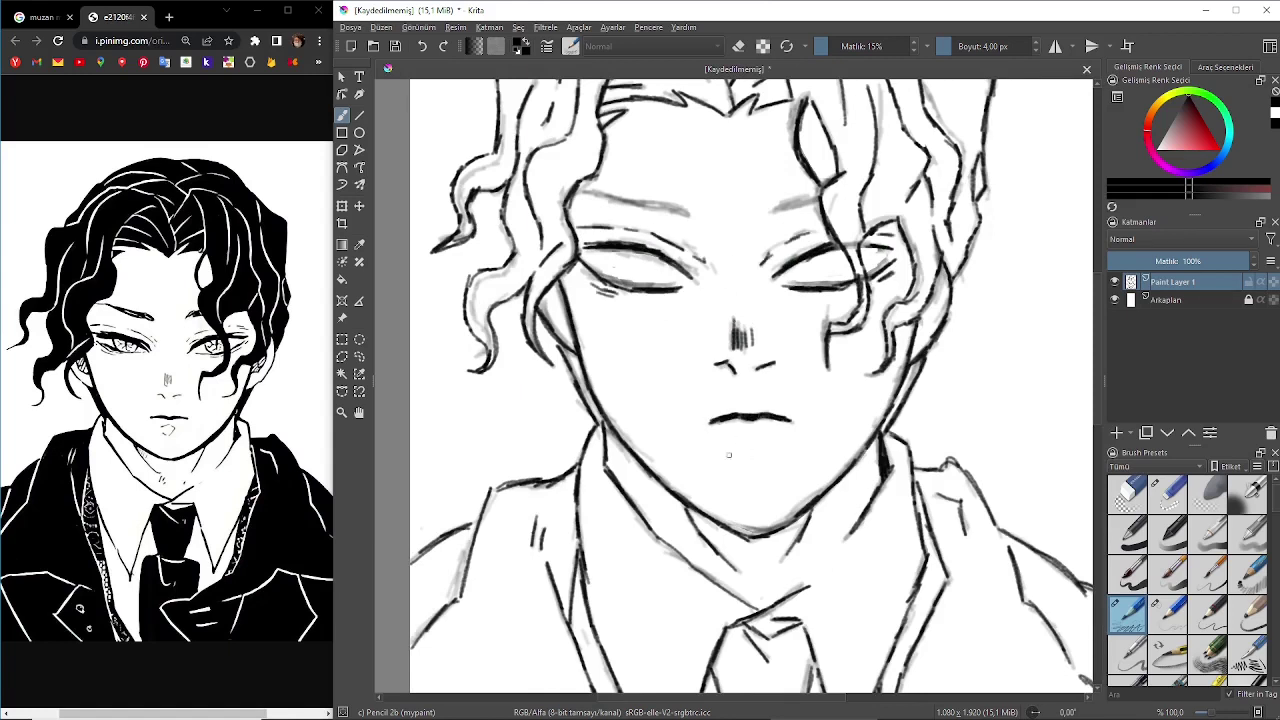
Shift the nose, mouth and chin slightly lower with a selection and transform.
{"action": "scroll", "coordinate": [605, 287], "scroll_direction": "up", "scroll_amount": 3}
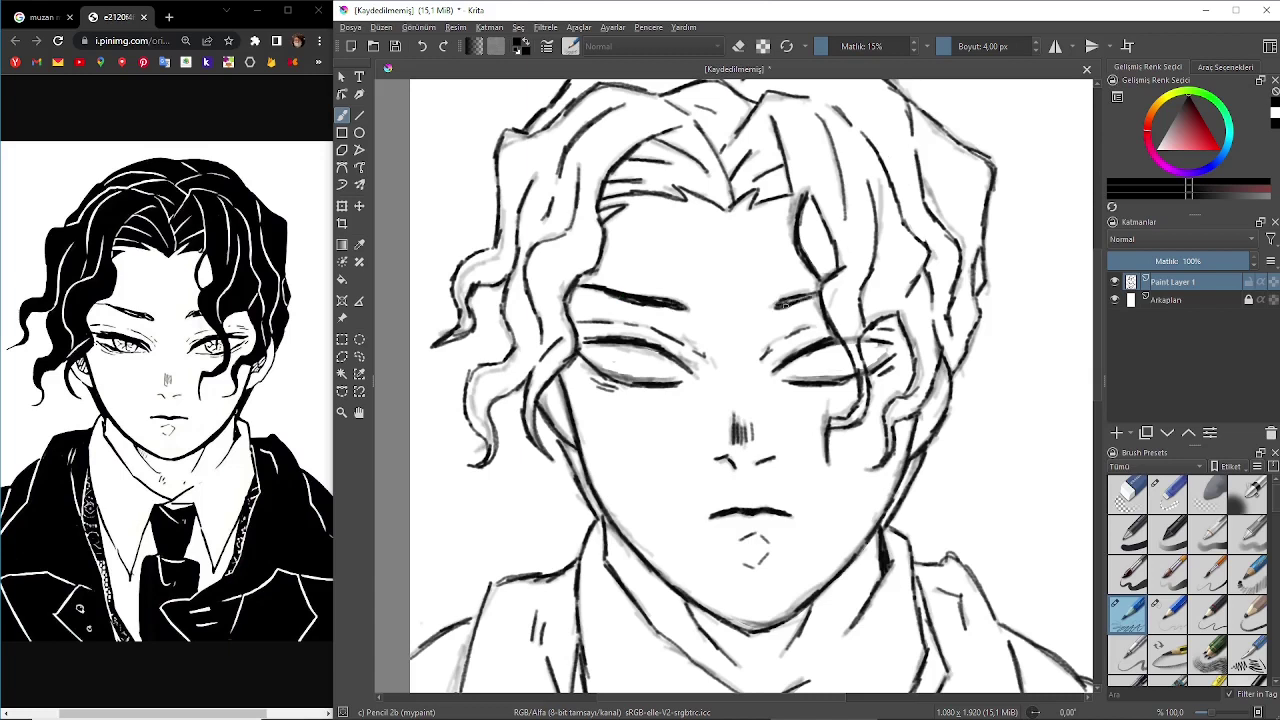
{"action": "key", "text": "ctrl+r"}
{"action": "left_click_drag", "start_coordinate": [684, 386], "coordinate": [828, 602]}
{"action": "key", "text": "ctrl+t"}
{"action": "left_click_drag", "start_coordinate": [750, 480], "coordinate": [750, 487]}
{"action": "key", "text": "Return"}
{"action": "key", "text": "b"}
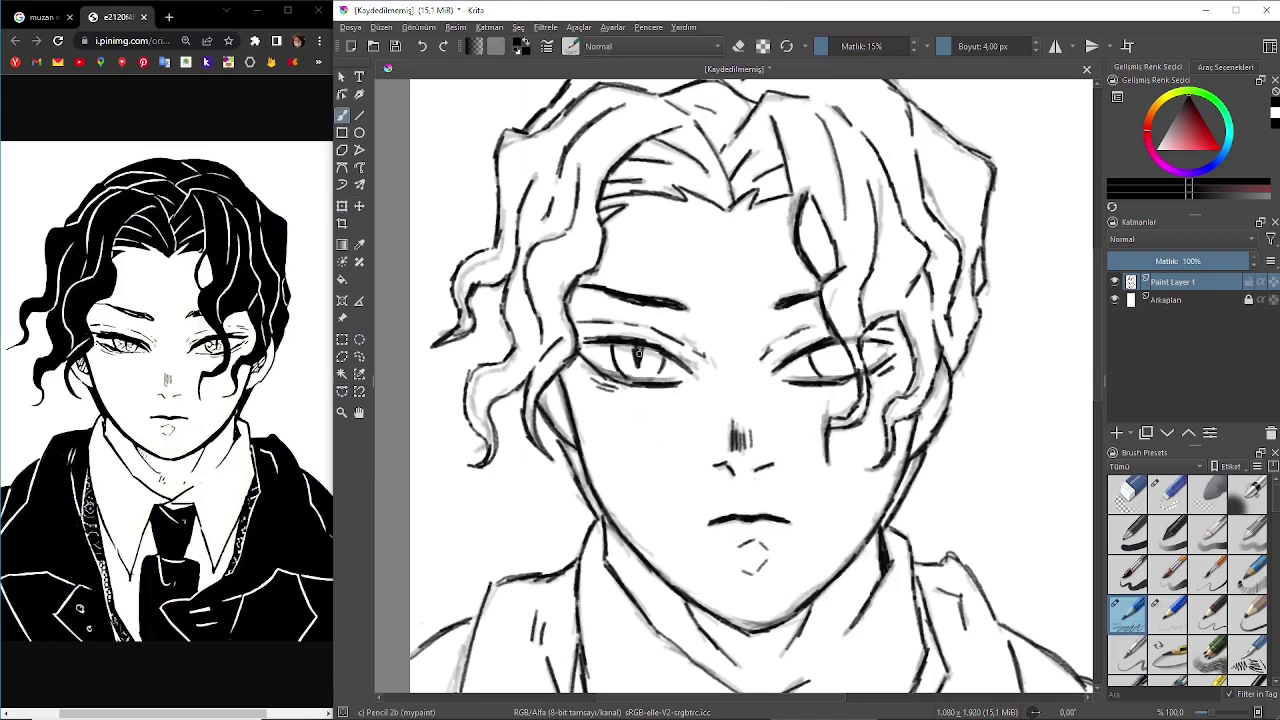
Reshape the right eye using a freehand selection and a transform.
{"action": "left_click", "coordinate": [342, 391]}
{"action": "left_click_drag", "start_coordinate": [586, 318], "coordinate": [580, 316]}
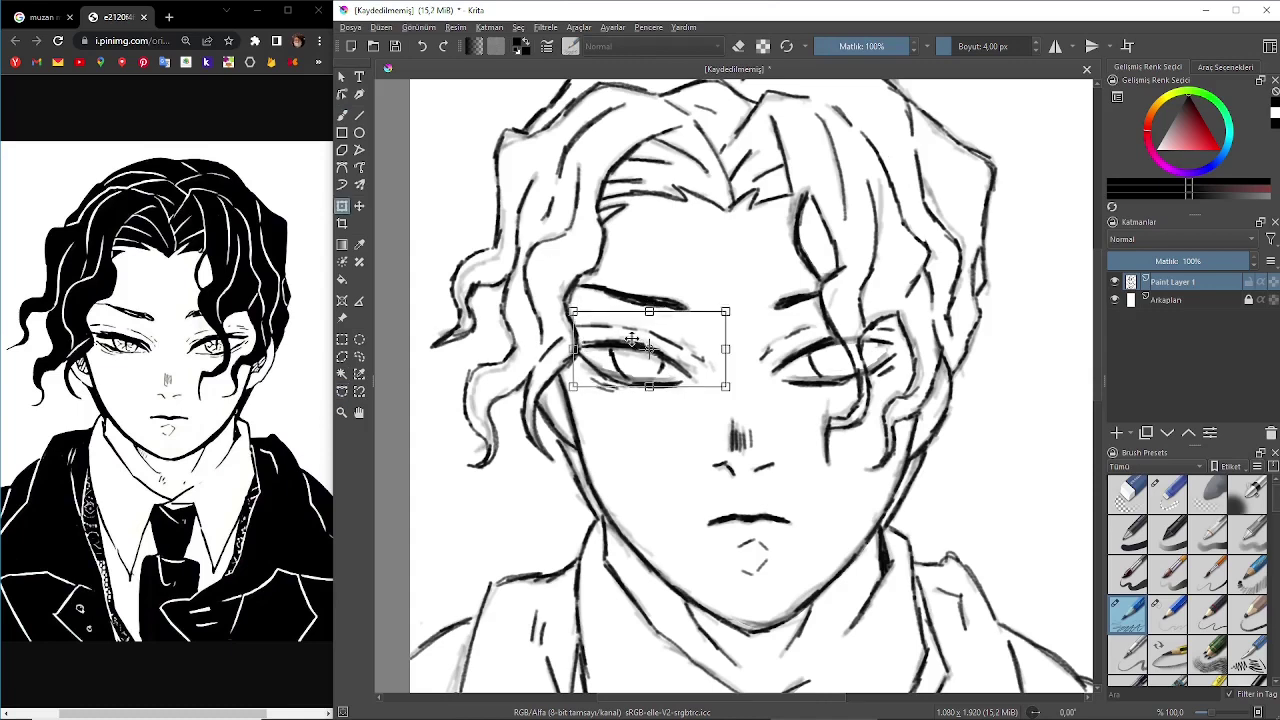
{"action": "mouse_move", "coordinate": [769, 331]}
{"action": "left_mouse_down"}
{"action": "mouse_move", "coordinate": [838, 333]}
{"action": "mouse_move", "coordinate": [762, 366]}
{"action": "mouse_move", "coordinate": [812, 346]}
{"action": "left_mouse_up"}
{"action": "key", "text": "ctrl+t"}
{"action": "key", "text": "Return"}
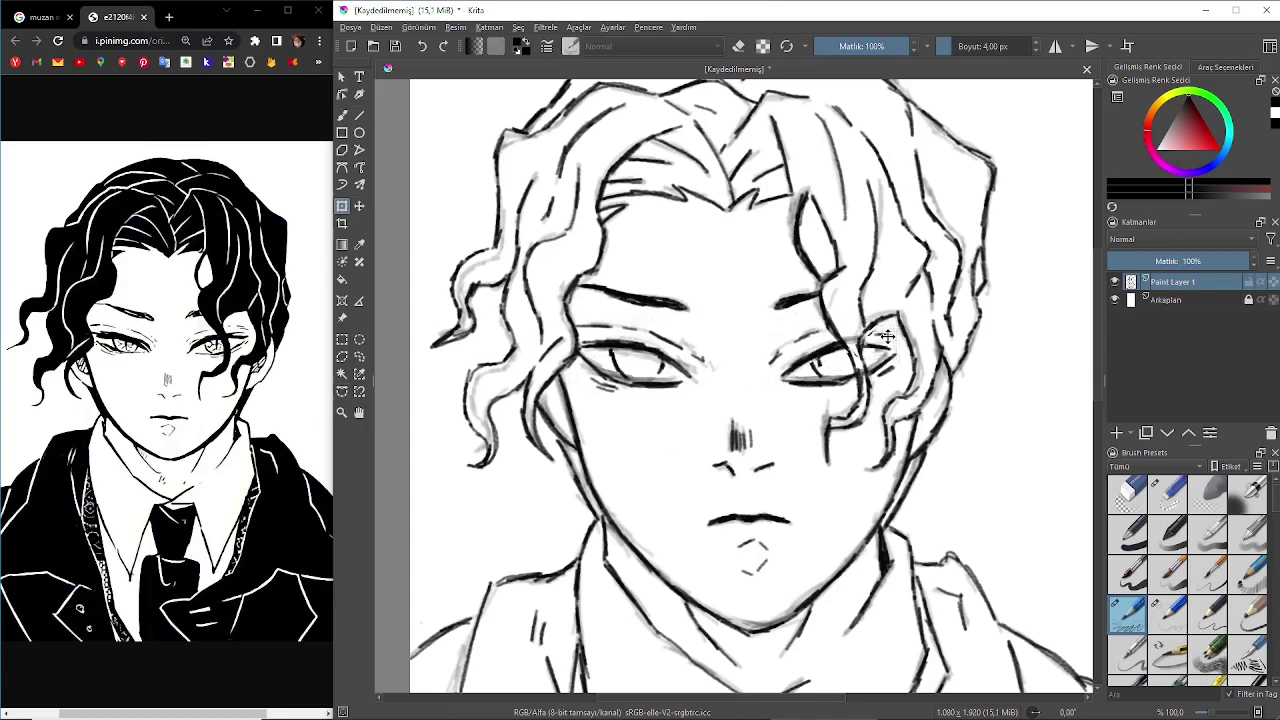
{"action": "key", "text": "ctrl+shift+a"}
Erase stray eye lines and draw the iris inside the left eye.
{"action": "left_click", "coordinate": [1167, 494]}
{"action": "left_click_drag", "start_coordinate": [612, 356], "coordinate": [630, 374]}
{"action": "key", "text": "slash"}
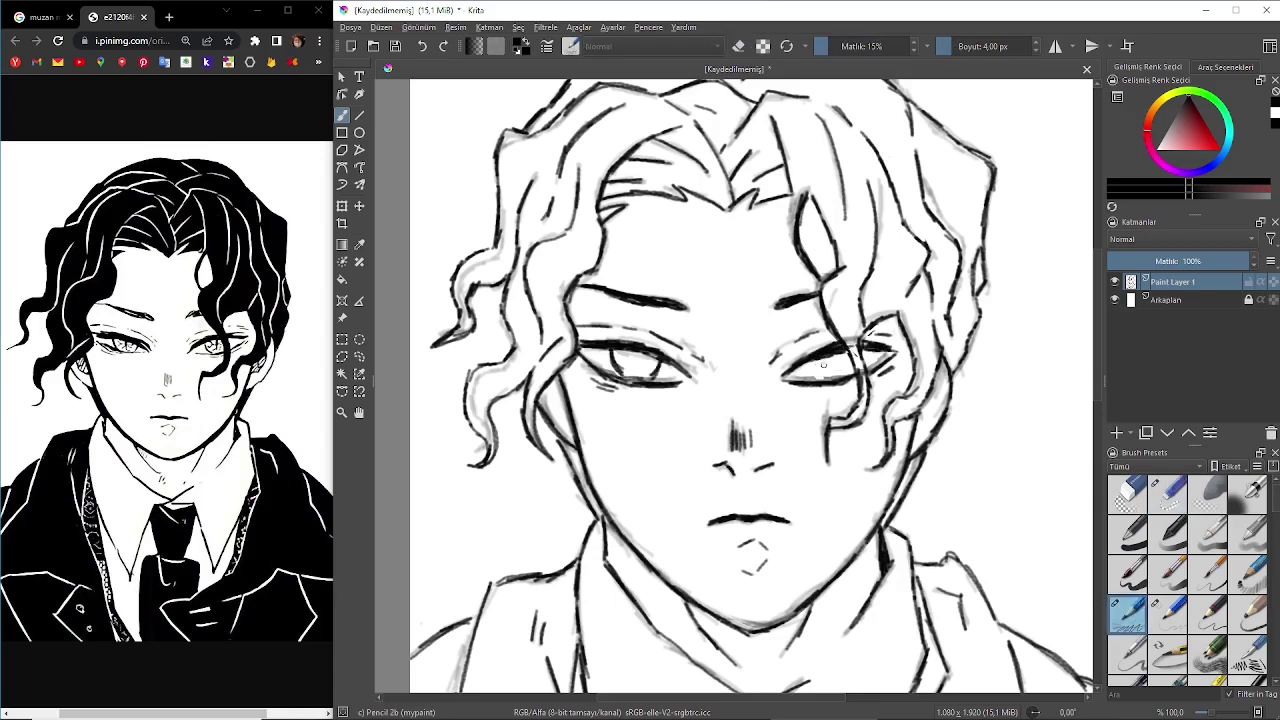
{"action": "scroll", "coordinate": [640, 365], "scroll_direction": "up", "scroll_amount": 5}
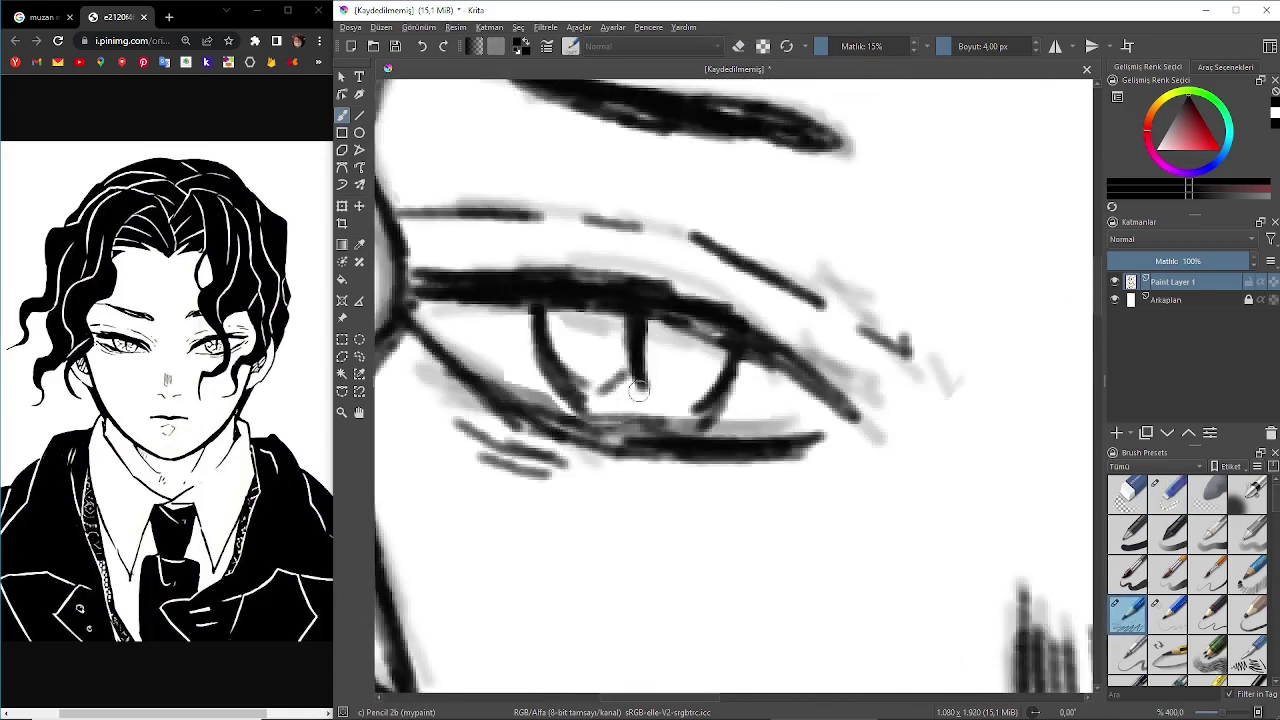
{"action": "left_click_drag", "start_coordinate": [646, 378], "coordinate": [672, 412]}
{"action": "left_click_drag", "start_coordinate": [660, 342], "coordinate": [700, 390]}
{"action": "scroll", "coordinate": [740, 427], "scroll_direction": "down", "scroll_amount": 5}
{"action": "key", "text": "slash"}
{"action": "mouse_move", "coordinate": [676, 302]}
{"action": "left_mouse_down"}
{"action": "mouse_move", "coordinate": [688, 318]}
{"action": "mouse_move", "coordinate": [696, 308]}
{"action": "left_mouse_up"}
{"action": "key", "text": "slash"}
Add the iris strokes in the right eye and switch to a harder, larger pencil.
{"action": "scroll", "coordinate": [690, 310], "scroll_direction": "up", "scroll_amount": 3}
{"action": "mouse_move", "coordinate": [608, 364]}
{"action": "left_mouse_down"}
{"action": "mouse_move", "coordinate": [663, 381]}
{"action": "mouse_move", "coordinate": [690, 365]}
{"action": "left_mouse_up"}
{"action": "scroll", "coordinate": [663, 381], "scroll_direction": "down", "scroll_amount": 3}
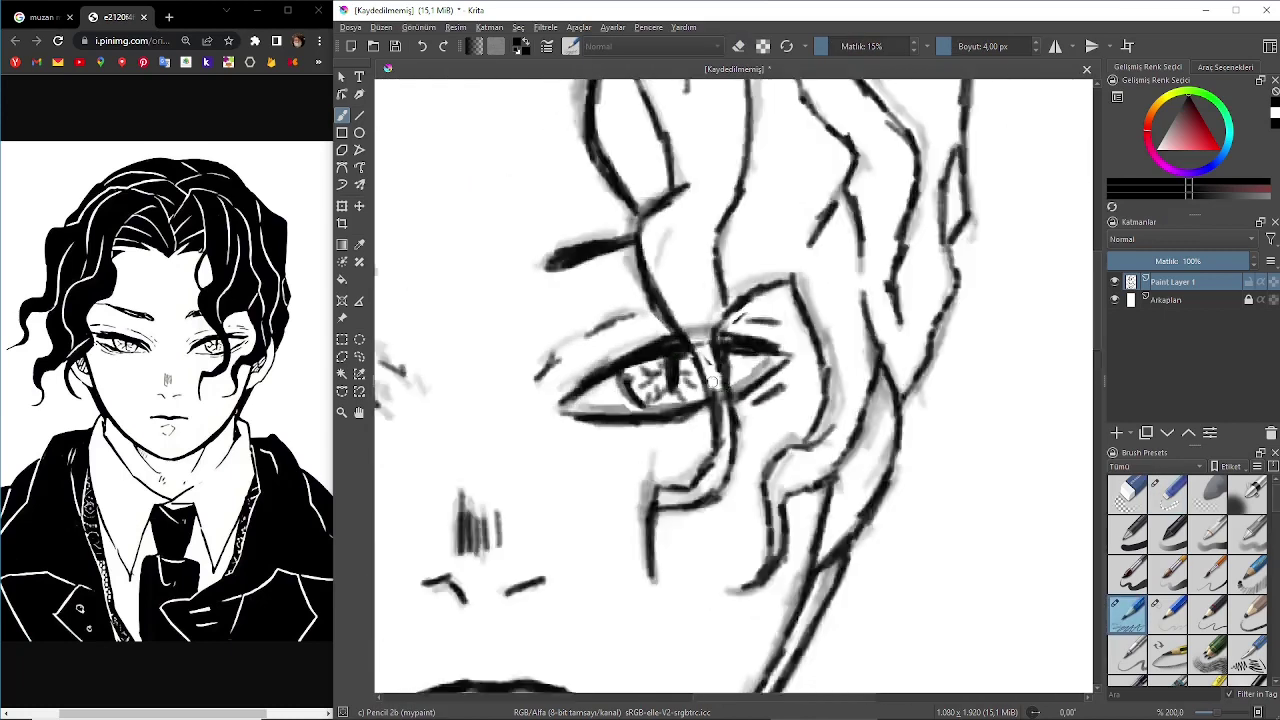
{"action": "scroll", "coordinate": [663, 381], "scroll_direction": "down", "scroll_amount": 3}
{"action": "key", "text": "slash"}
{"action": "key", "text": "1"}
{"action": "key", "text": "slash"}
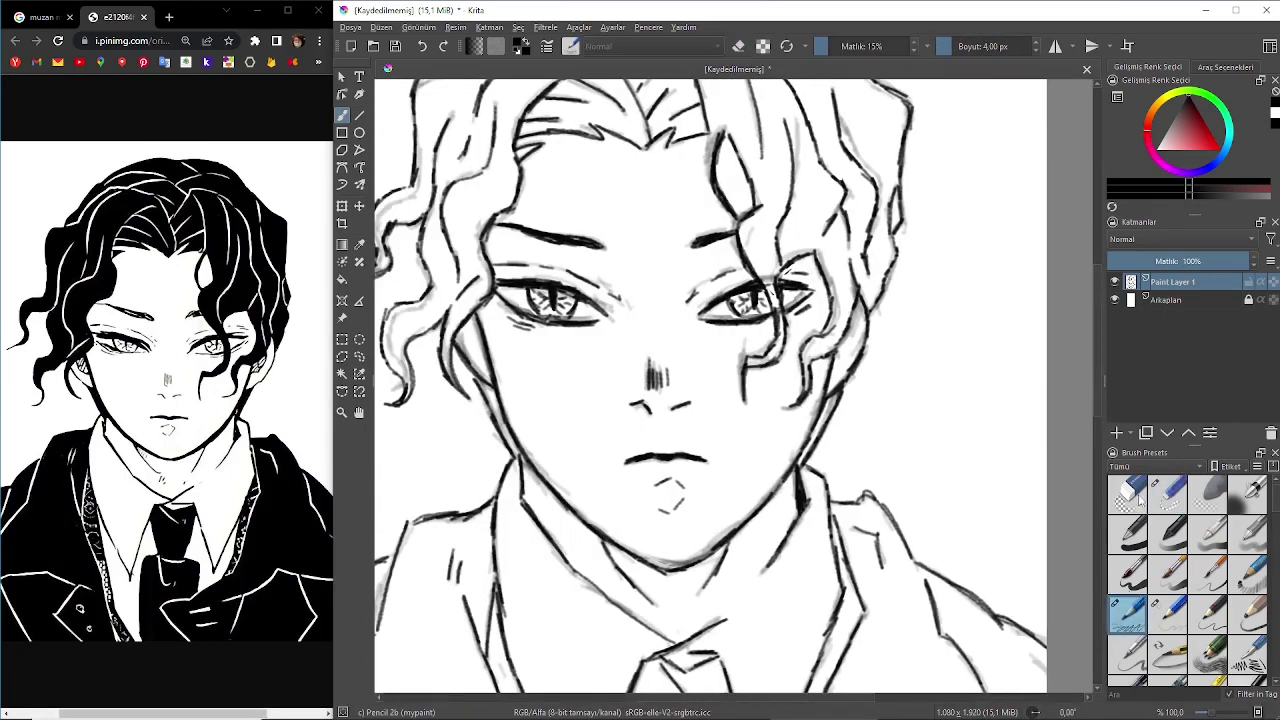
{"action": "left_click_drag", "start_coordinate": [677, 367], "coordinate": [681, 345]}
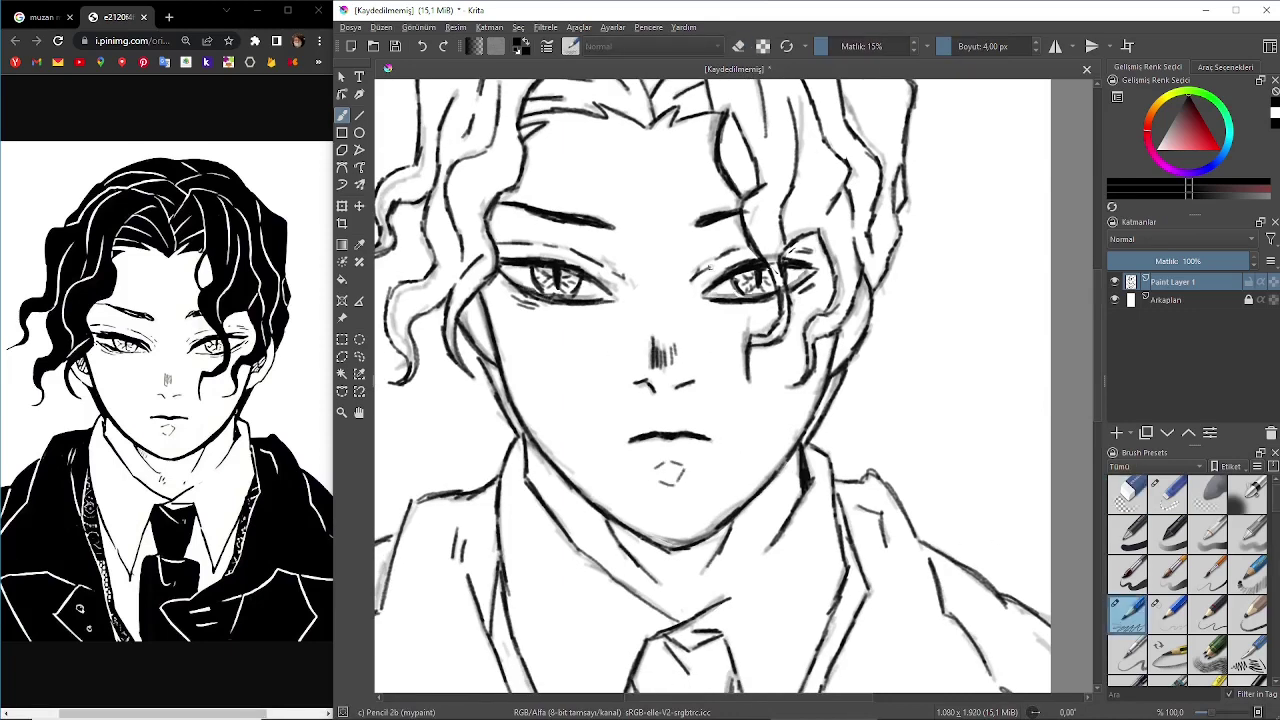
{"action": "key", "text": "slash"}
Add small strokes around both eyes and set the pencil to 60% opacity.
{"action": "left_click_drag", "start_coordinate": [748, 264], "coordinate": [782, 286]}
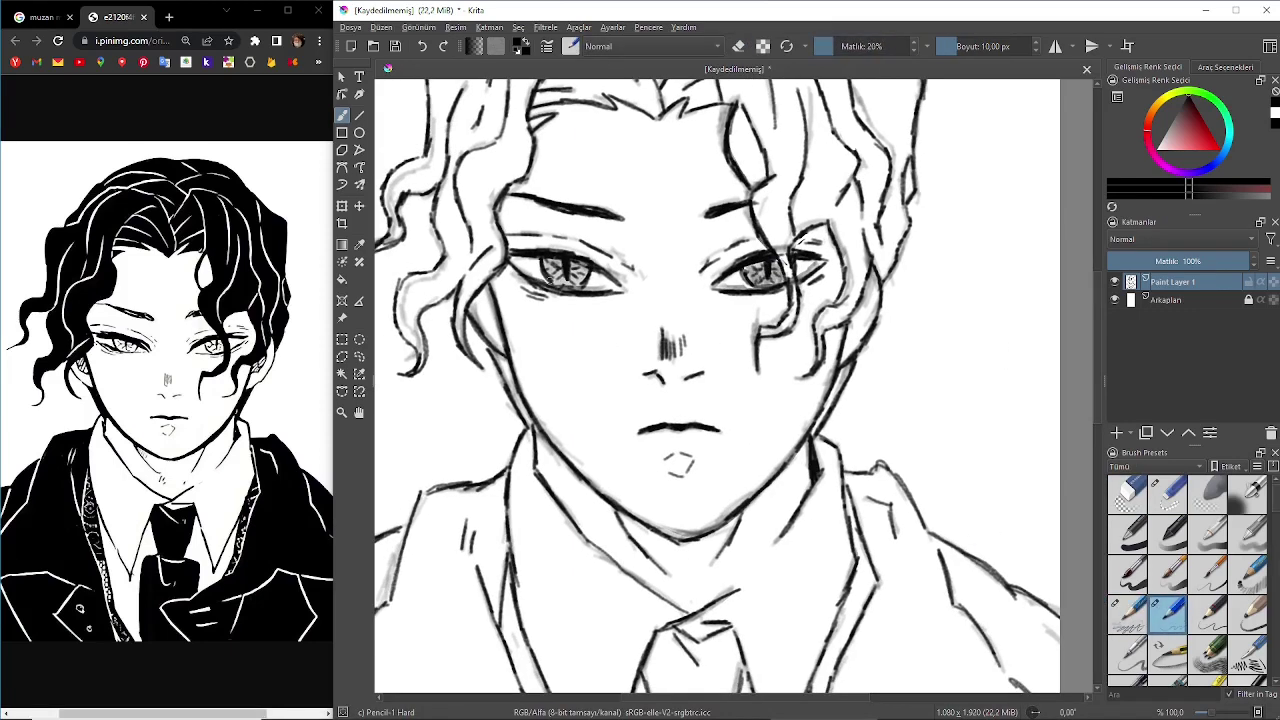
{"action": "left_click_drag", "start_coordinate": [550, 266], "coordinate": [590, 282]}
{"action": "scroll", "coordinate": [717, 385], "scroll_direction": "up", "scroll_amount": 2}
{"action": "key", "text": "o"}
{"action": "key", "text": "o"}
{"action": "key", "text": "o"}
{"action": "key", "text": "i"}
{"action": "key", "text": "i"}
Shade the left hair locks grey down to the ear.
{"action": "mouse_move", "coordinate": [410, 362]}
{"action": "left_mouse_down"}
{"action": "mouse_move", "coordinate": [402, 428]}
{"action": "mouse_move", "coordinate": [462, 325]}
{"action": "left_mouse_up"}
{"action": "left_click_drag", "start_coordinate": [450, 430], "coordinate": [495, 290]}
{"action": "left_click_drag", "start_coordinate": [450, 345], "coordinate": [480, 200]}
{"action": "left_click_drag", "start_coordinate": [500, 330], "coordinate": [512, 195]}
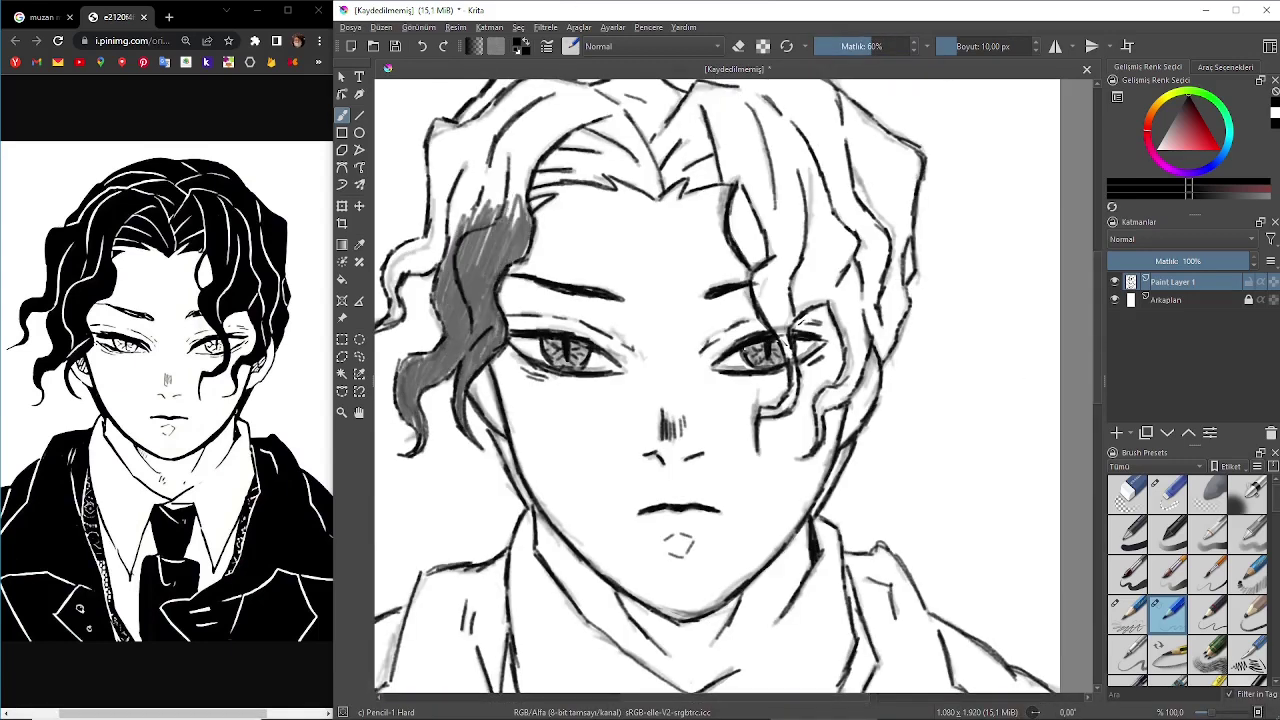
{"action": "left_click_drag", "start_coordinate": [455, 235], "coordinate": [390, 320]}
{"action": "left_click_drag", "start_coordinate": [462, 275], "coordinate": [435, 122]}
{"action": "mouse_move", "coordinate": [445, 240]}
{"action": "left_mouse_down"}
{"action": "mouse_move", "coordinate": [517, 145]}
{"action": "mouse_move", "coordinate": [530, 210]}
{"action": "left_mouse_up"}
Hatch grey strokes across the top of the hair.
{"action": "mouse_move", "coordinate": [560, 130]}
{"action": "left_mouse_down"}
{"action": "mouse_move", "coordinate": [540, 200]}
{"action": "mouse_move", "coordinate": [630, 120]}
{"action": "left_mouse_up"}
{"action": "mouse_move", "coordinate": [595, 180]}
{"action": "left_mouse_down"}
{"action": "mouse_move", "coordinate": [680, 150]}
{"action": "mouse_move", "coordinate": [660, 125]}
{"action": "left_mouse_up"}
{"action": "left_click_drag", "start_coordinate": [510, 170], "coordinate": [595, 95]}
{"action": "left_click_drag", "start_coordinate": [470, 160], "coordinate": [600, 90]}
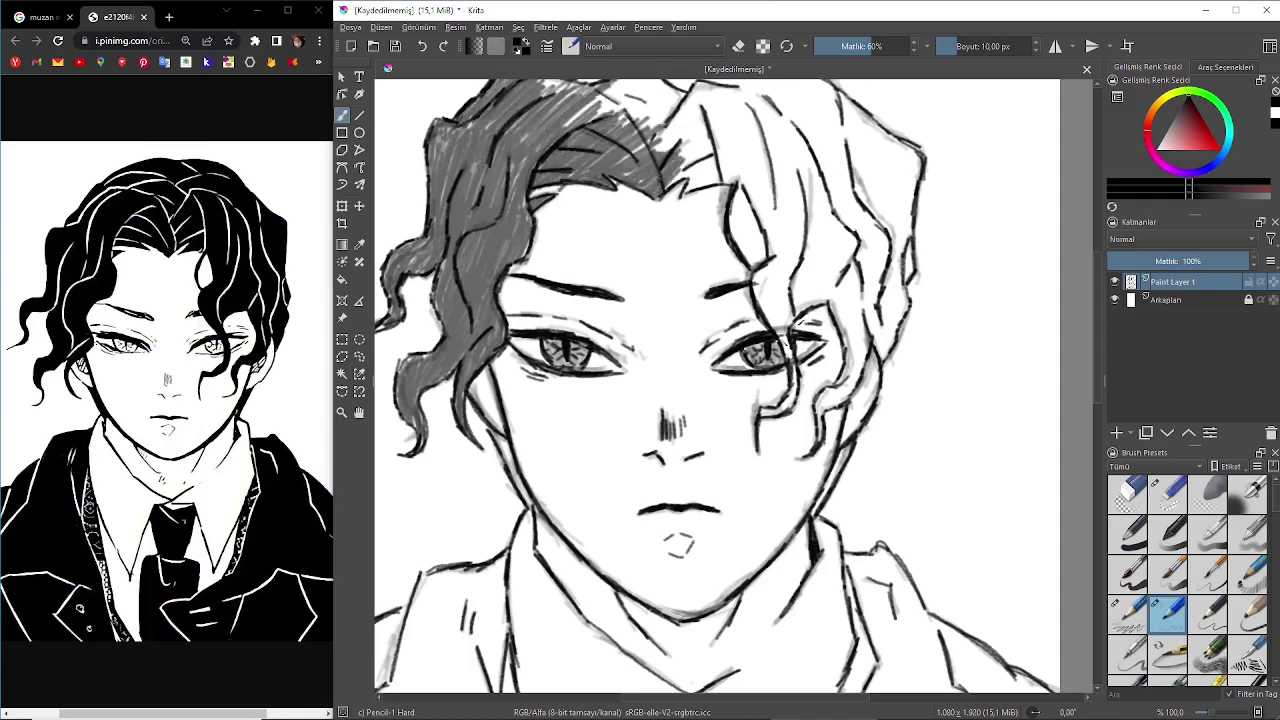
{"action": "left_click_drag", "start_coordinate": [590, 140], "coordinate": [670, 90]}
{"action": "left_click_drag", "start_coordinate": [655, 150], "coordinate": [670, 120]}
{"action": "key", "text": "minus"}
{"action": "mouse_move", "coordinate": [565, 150]}
{"action": "left_mouse_down"}
{"action": "mouse_move", "coordinate": [615, 120]}
{"action": "mouse_move", "coordinate": [660, 120]}
{"action": "left_mouse_up"}
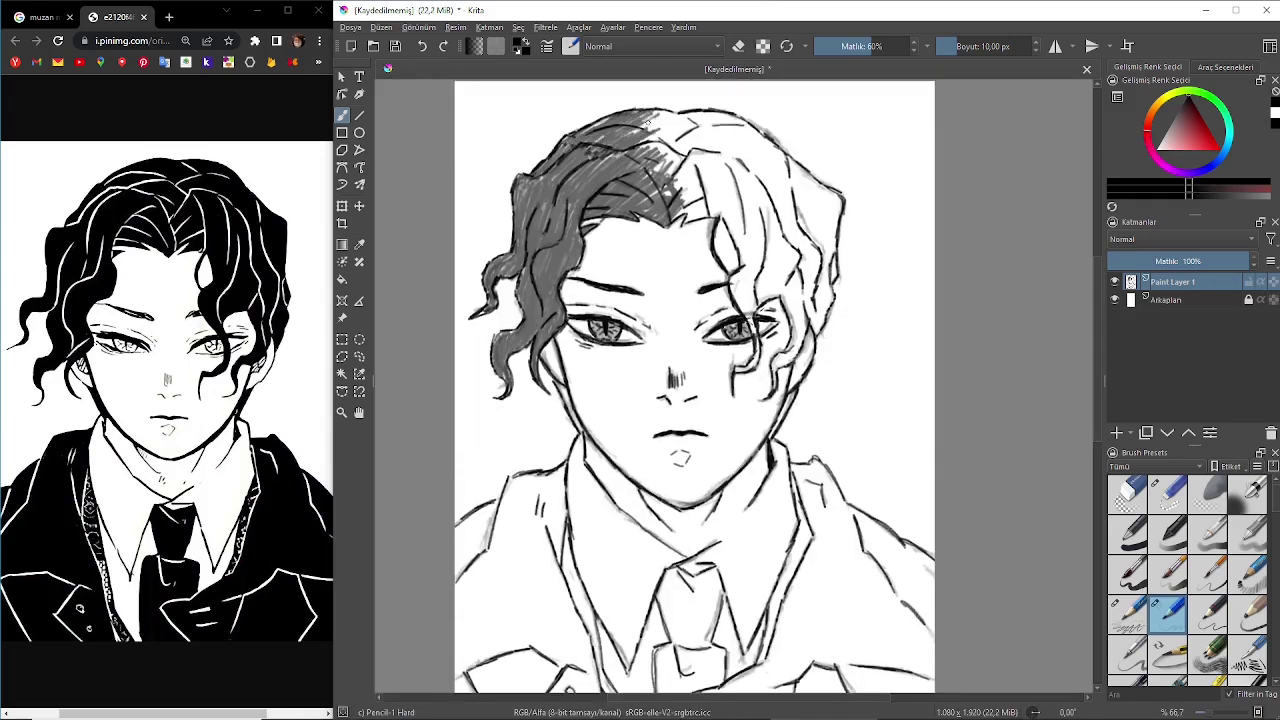
Remove the trial grey shading, then outline and clear a polygonal selection around the head.
{"action": "key", "text": "Delete"}
{"action": "left_click", "coordinate": [1127, 615]}
{"action": "left_click", "coordinate": [342, 391]}
{"action": "left_click", "coordinate": [462, 286]}
{"action": "left_click", "coordinate": [492, 423]}
{"action": "left_click", "coordinate": [500, 110]}
{"action": "left_click", "coordinate": [850, 170]}
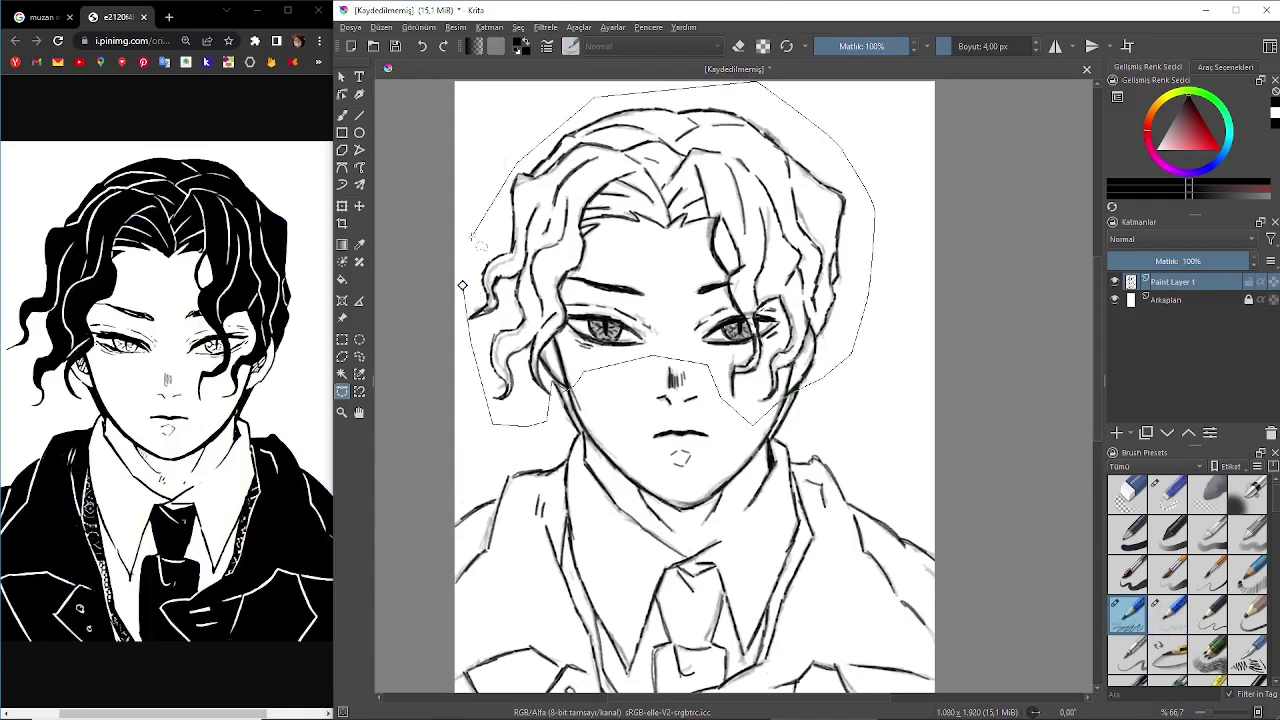
{"action": "double_click", "coordinate": [860, 420]}
{"action": "key", "text": "ctrl+r"}
{"action": "scroll", "coordinate": [570, 357], "scroll_direction": "up", "scroll_amount": 1}
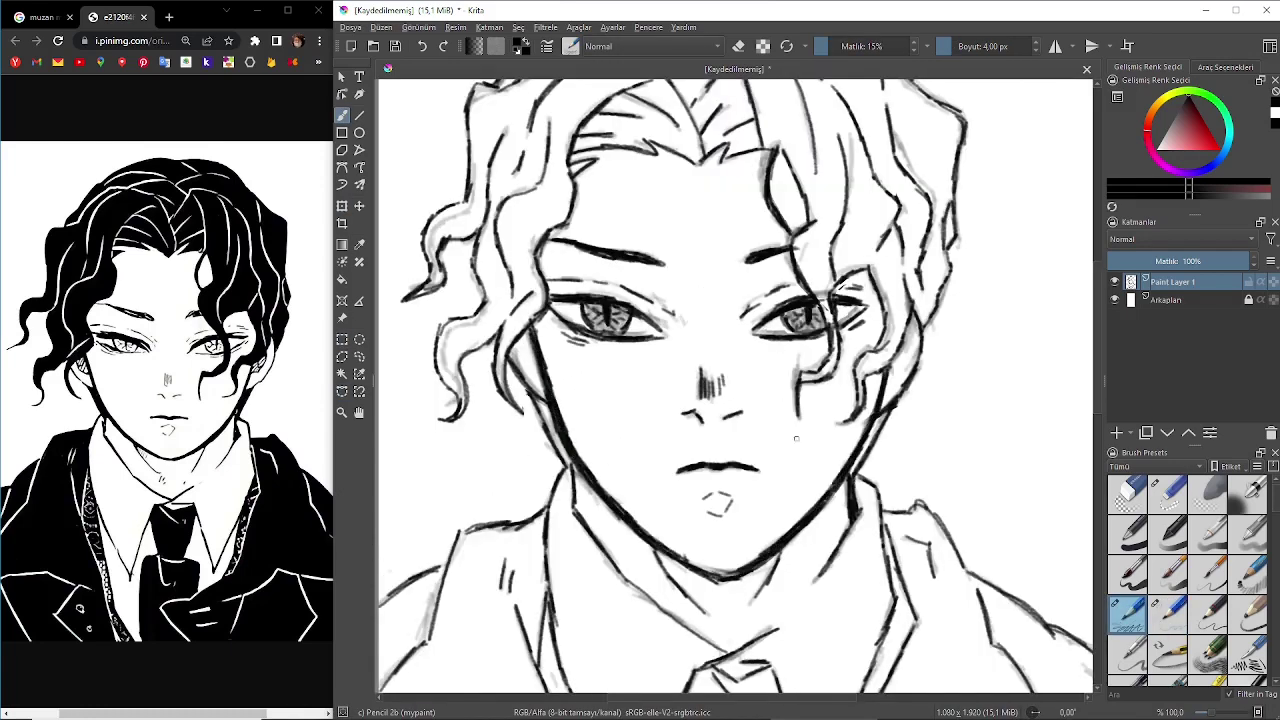
{"action": "left_click_drag", "start_coordinate": [573, 299], "coordinate": [576, 416]}
Hatch grey over the left hair strand and the upper left hair up to the crown.
{"action": "key", "text": "slash"}
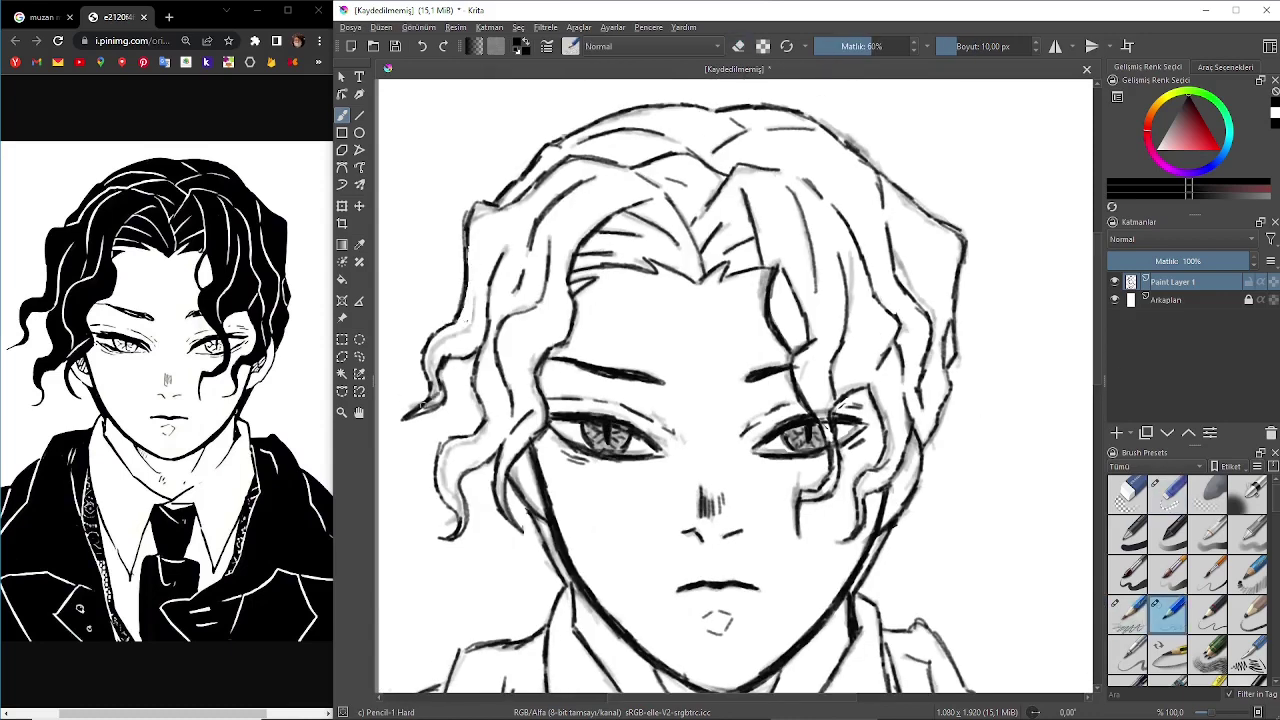
{"action": "left_click_drag", "start_coordinate": [467, 272], "coordinate": [458, 524]}
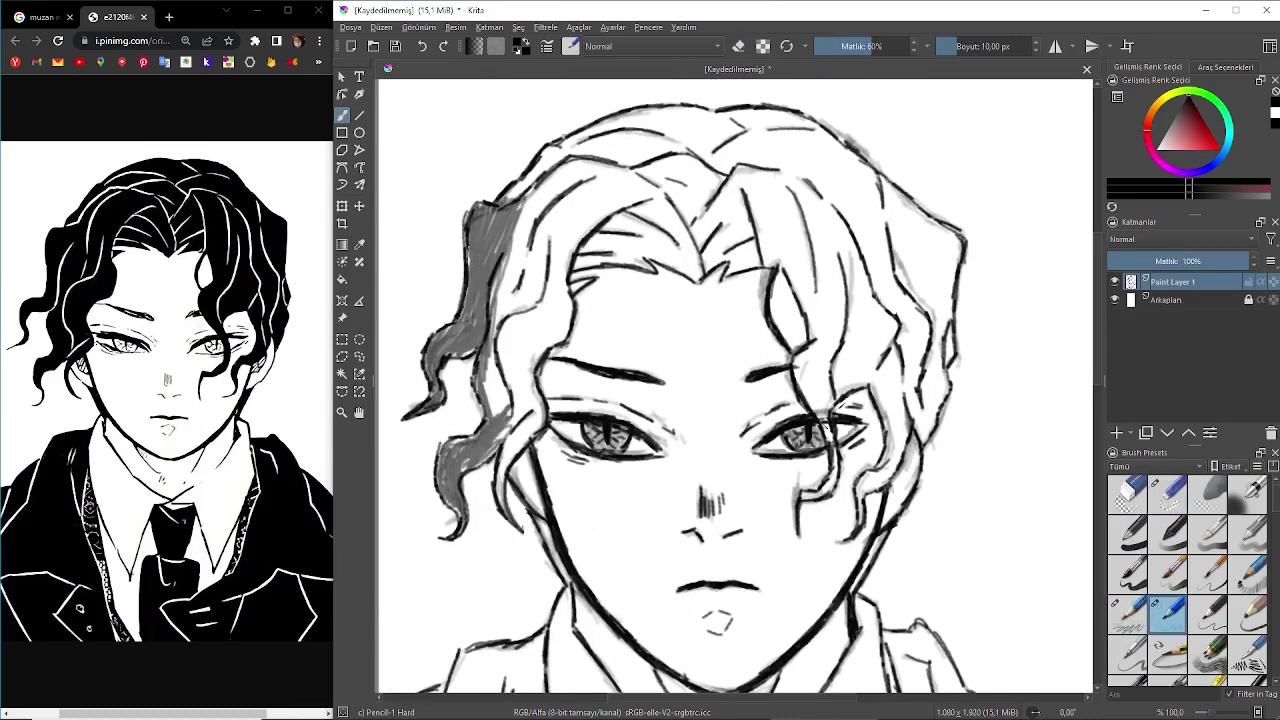
{"action": "mouse_move", "coordinate": [528, 430]}
{"action": "left_mouse_down"}
{"action": "mouse_move", "coordinate": [500, 310]}
{"action": "mouse_move", "coordinate": [545, 195]}
{"action": "mouse_move", "coordinate": [535, 405]}
{"action": "left_mouse_up"}
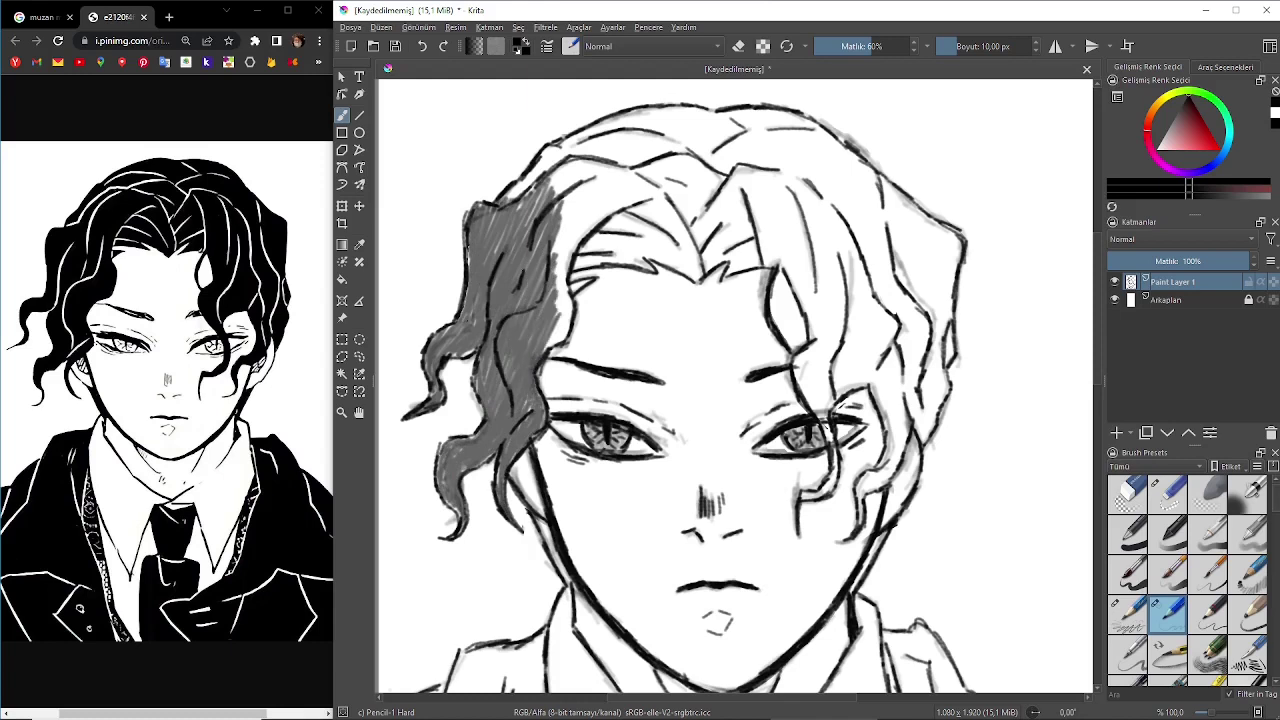
{"action": "left_click_drag", "start_coordinate": [515, 200], "coordinate": [600, 135]}
{"action": "left_click_drag", "start_coordinate": [560, 230], "coordinate": [650, 145]}
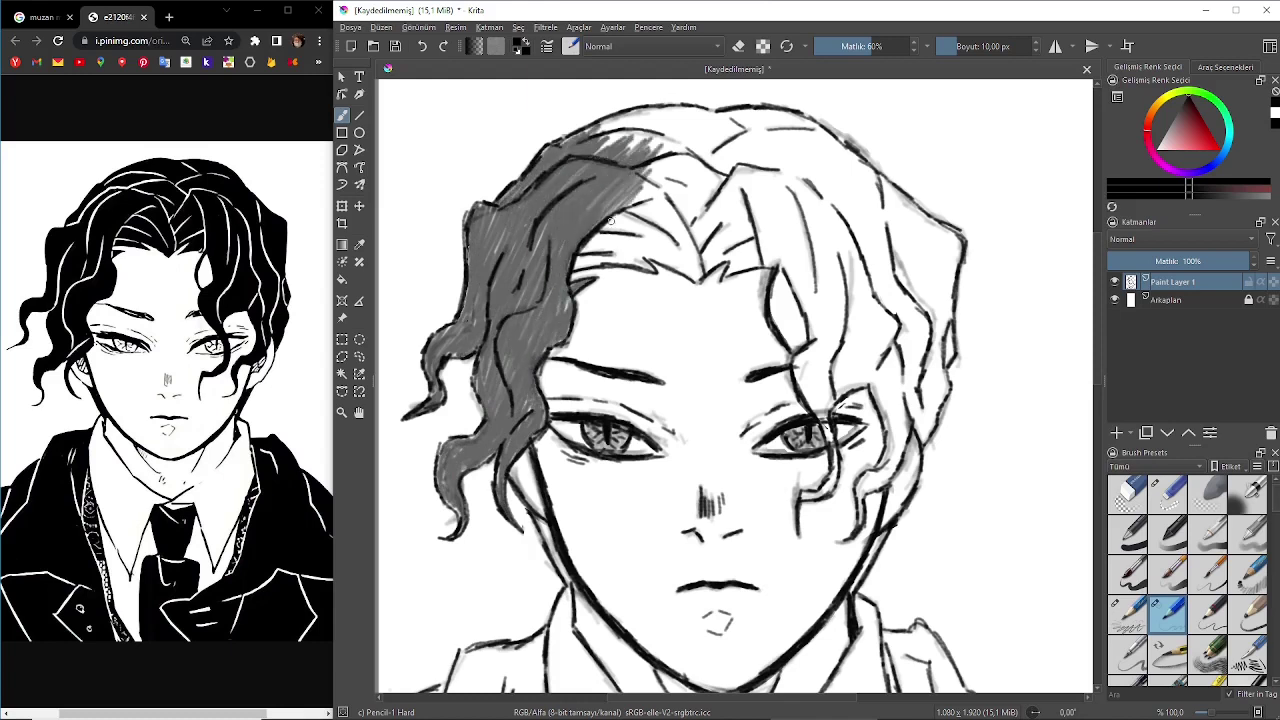
{"action": "mouse_move", "coordinate": [580, 265]}
{"action": "left_mouse_down"}
{"action": "mouse_move", "coordinate": [690, 210]}
{"action": "mouse_move", "coordinate": [711, 166]}
{"action": "left_mouse_up"}
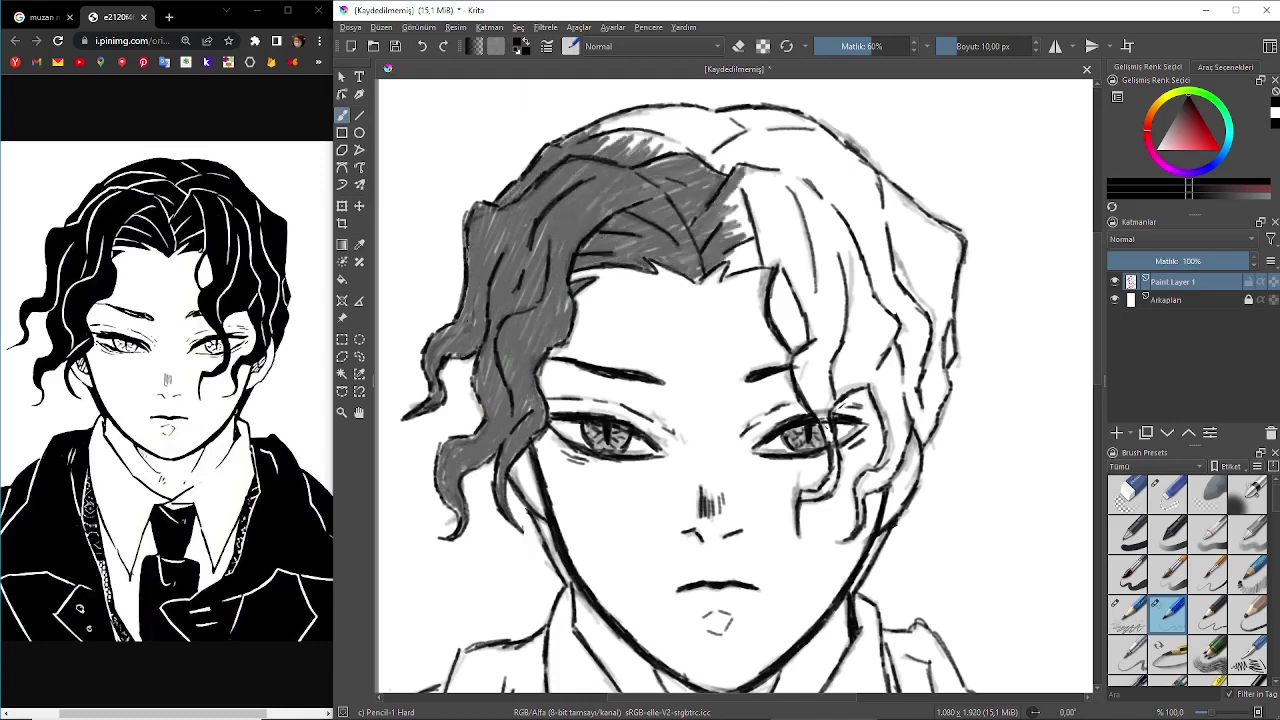
Spread grey hatching across the top of the head and beside the parting.
{"action": "left_click_drag", "start_coordinate": [770, 270], "coordinate": [730, 180]}
{"action": "left_click_drag", "start_coordinate": [800, 250], "coordinate": [745, 180]}
{"action": "left_click_drag", "start_coordinate": [650, 165], "coordinate": [745, 125]}
{"action": "left_click_drag", "start_coordinate": [595, 155], "coordinate": [760, 105]}
{"action": "left_click_drag", "start_coordinate": [715, 170], "coordinate": [825, 150]}
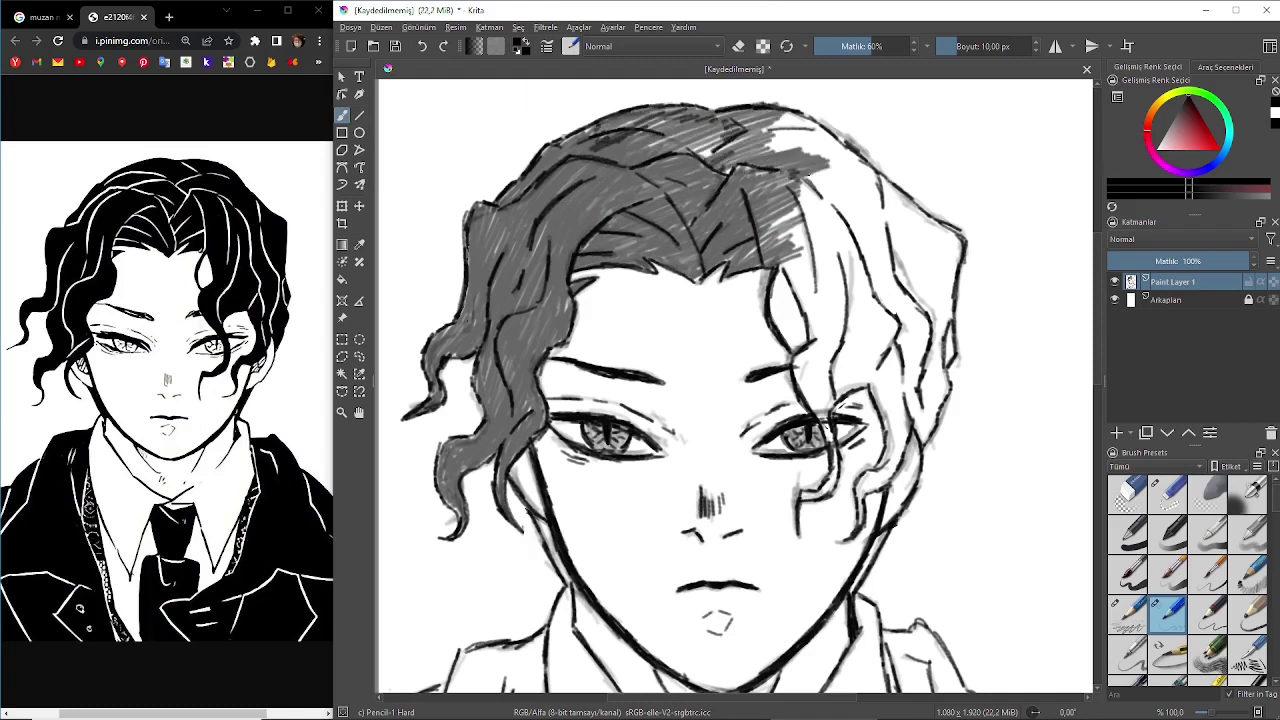
{"action": "left_click_drag", "start_coordinate": [805, 272], "coordinate": [850, 200]}
{"action": "mouse_move", "coordinate": [855, 205]}
{"action": "left_mouse_down"}
{"action": "mouse_move", "coordinate": [806, 366]}
{"action": "mouse_move", "coordinate": [865, 200]}
{"action": "mouse_move", "coordinate": [840, 400]}
{"action": "left_mouse_up"}
Hatch the right hair mass and its outer edge down past the eye.
{"action": "left_click_drag", "start_coordinate": [700, 115], "coordinate": [840, 200]}
{"action": "mouse_move", "coordinate": [800, 135]}
{"action": "left_mouse_down"}
{"action": "mouse_move", "coordinate": [865, 207]}
{"action": "mouse_move", "coordinate": [870, 500]}
{"action": "left_mouse_up"}
{"action": "mouse_move", "coordinate": [900, 240]}
{"action": "left_mouse_down"}
{"action": "mouse_move", "coordinate": [946, 367]}
{"action": "mouse_move", "coordinate": [930, 240]}
{"action": "left_mouse_up"}
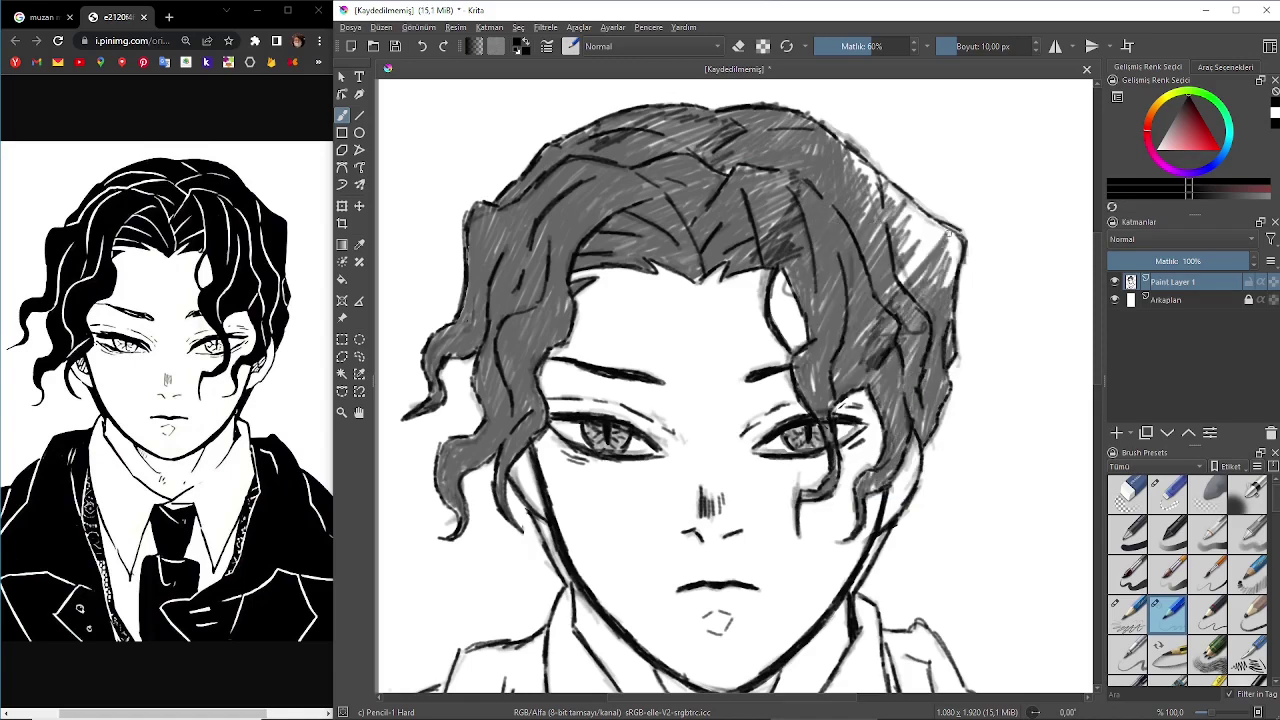
{"action": "left_click_drag", "start_coordinate": [860, 160], "coordinate": [947, 255]}
{"action": "scroll", "coordinate": [736, 386], "scroll_direction": "down", "scroll_amount": 3}
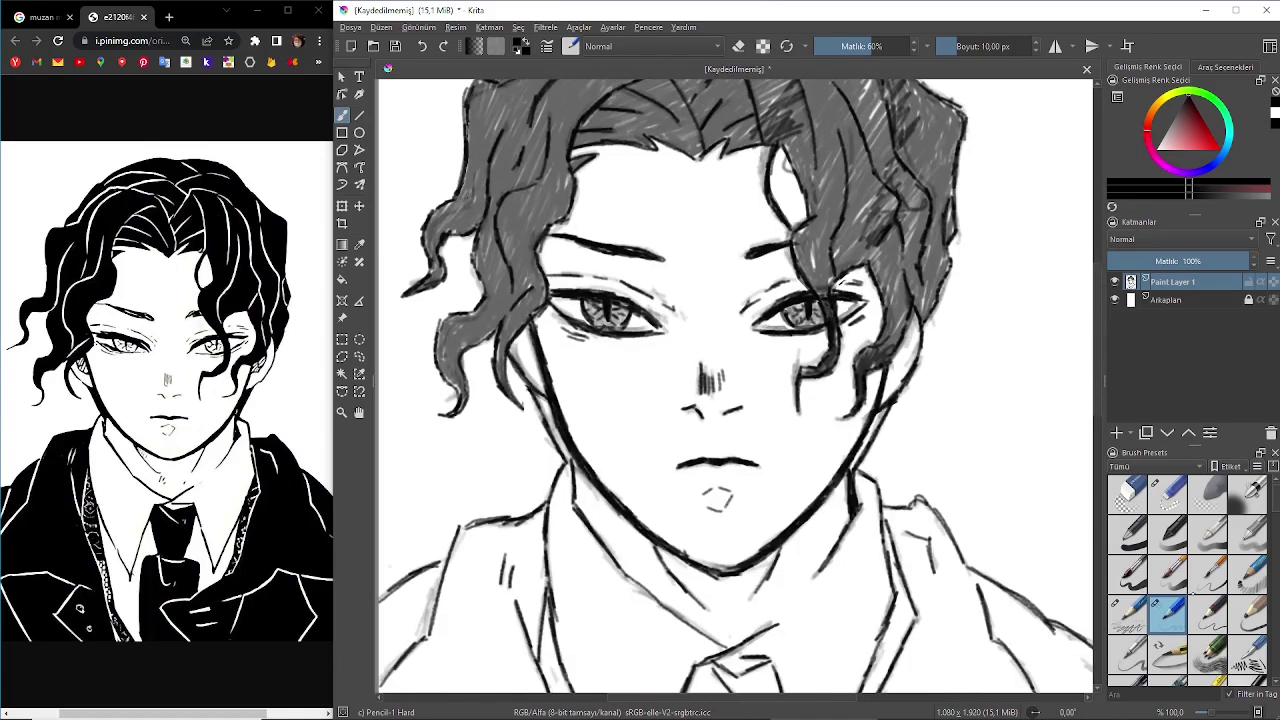
{"action": "key", "text": "minus"}
{"action": "key", "text": "minus"}
Stretch the top of the hair slightly upward with a freehand selection and transform.
{"action": "key", "text": "ctrl+t"}
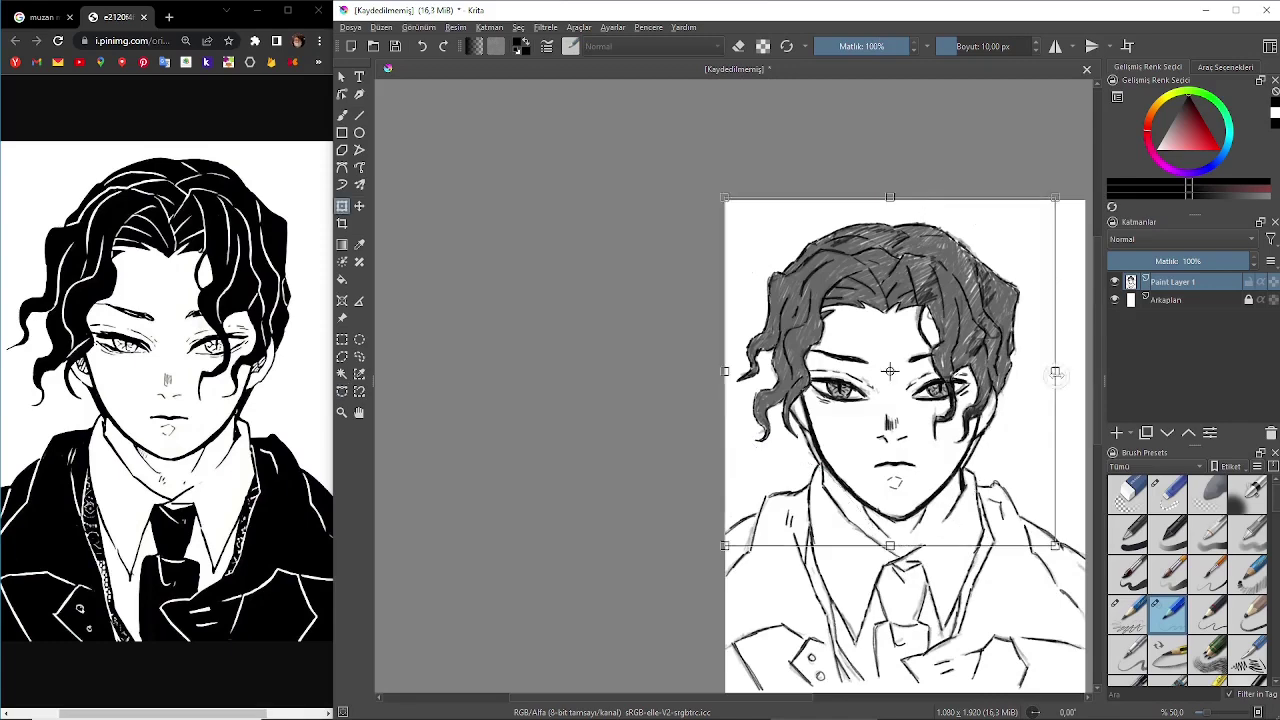
{"action": "left_click", "coordinate": [342, 391]}
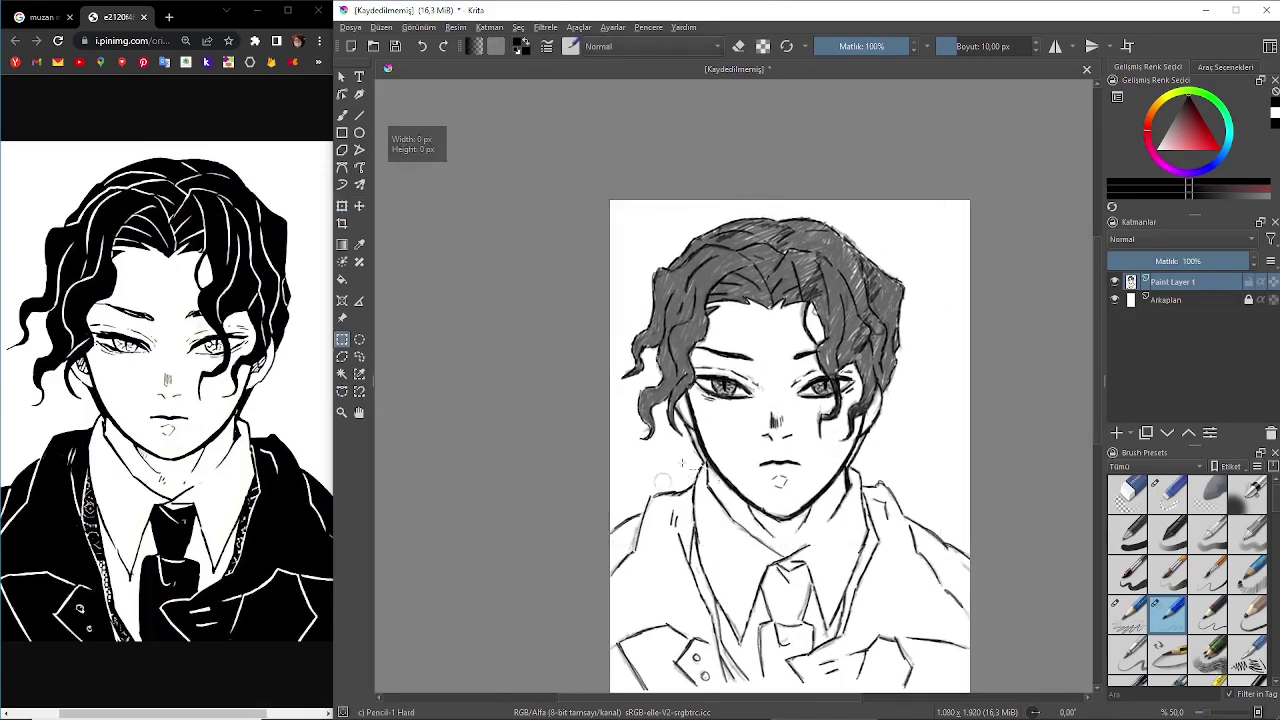
{"action": "key", "text": "plus"}
{"action": "left_click_drag", "start_coordinate": [682, 373], "coordinate": [638, 471]}
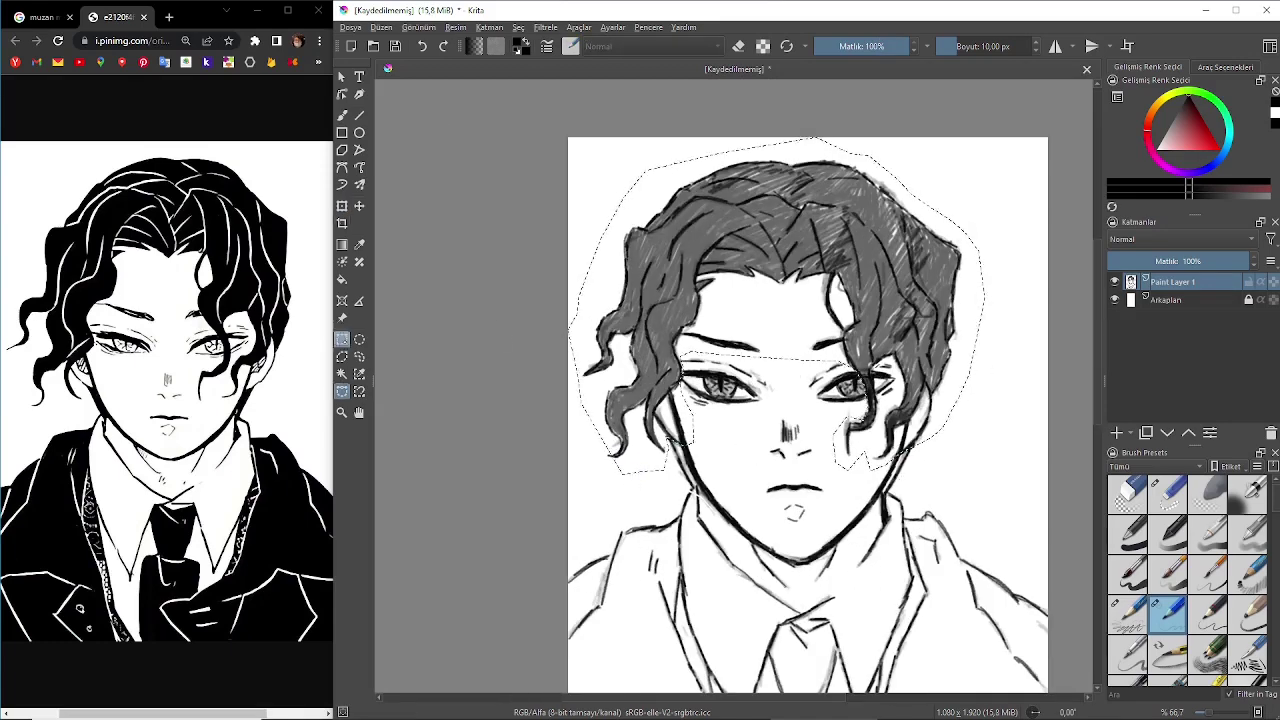
{"action": "key", "text": "ctrl+t"}
{"action": "left_click_drag", "start_coordinate": [780, 137], "coordinate": [780, 128]}
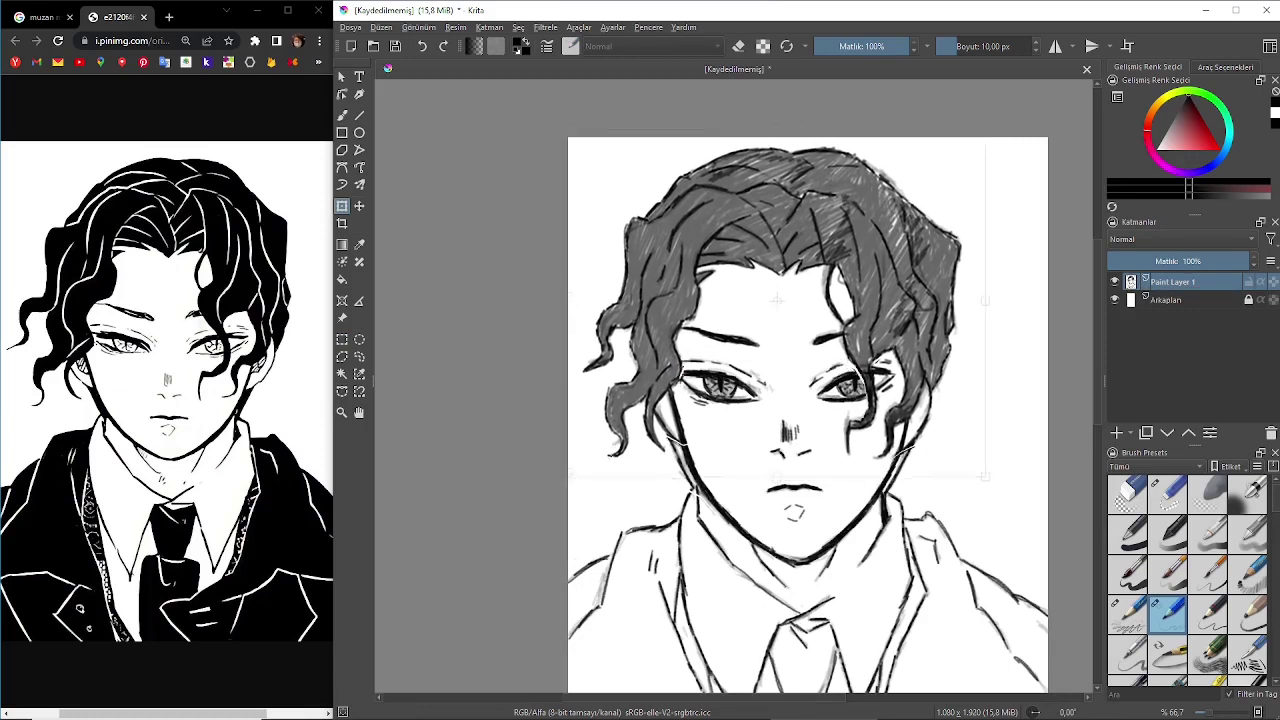
{"action": "key", "text": "Return"}
Fill the tie with grey pencil shading.
{"action": "key", "text": "b"}
{"action": "scroll", "coordinate": [808, 400], "scroll_direction": "down", "scroll_amount": 2}
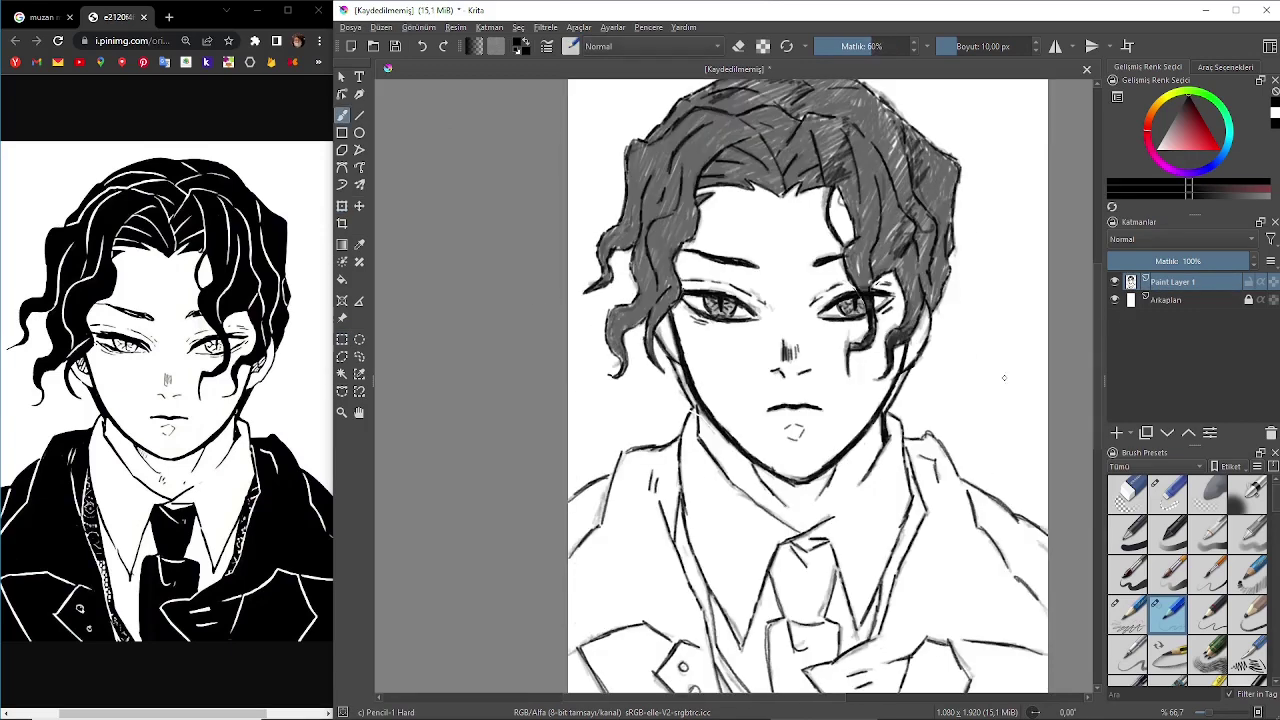
{"action": "left_click_drag", "start_coordinate": [1004, 377], "coordinate": [891, 347]}
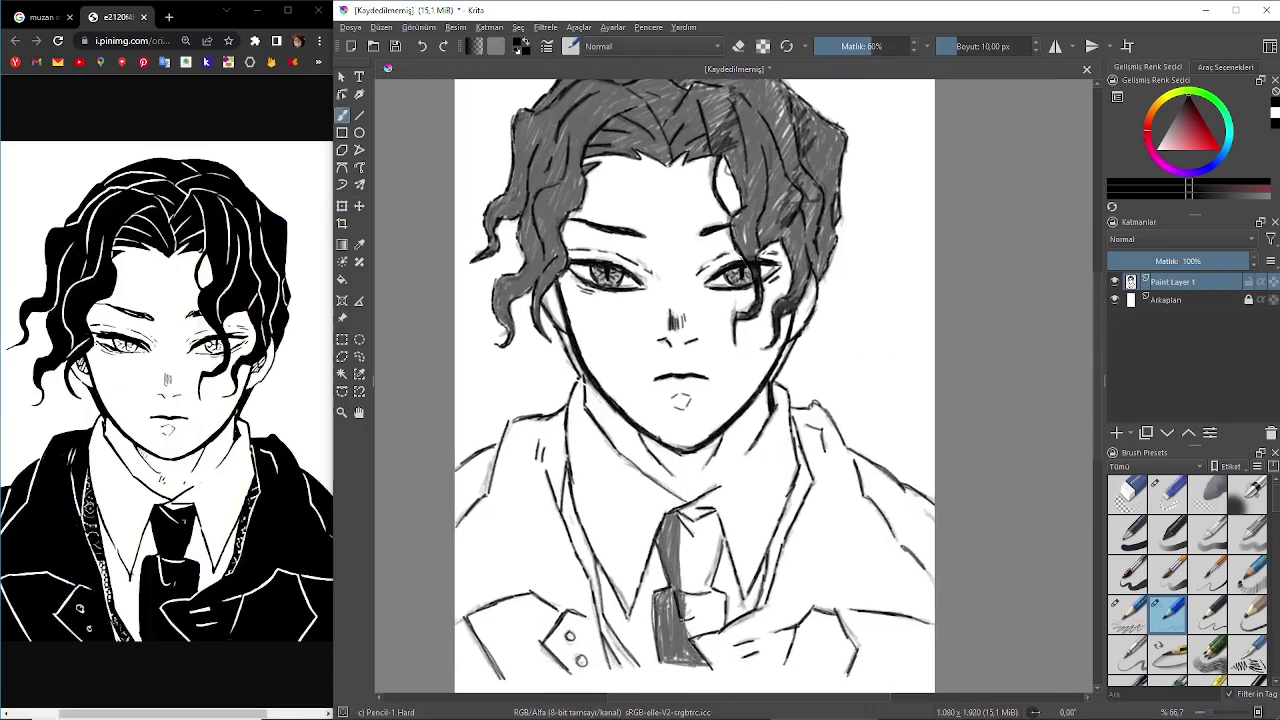
{"action": "scroll", "coordinate": [675, 672], "scroll_direction": "up", "scroll_amount": 1}
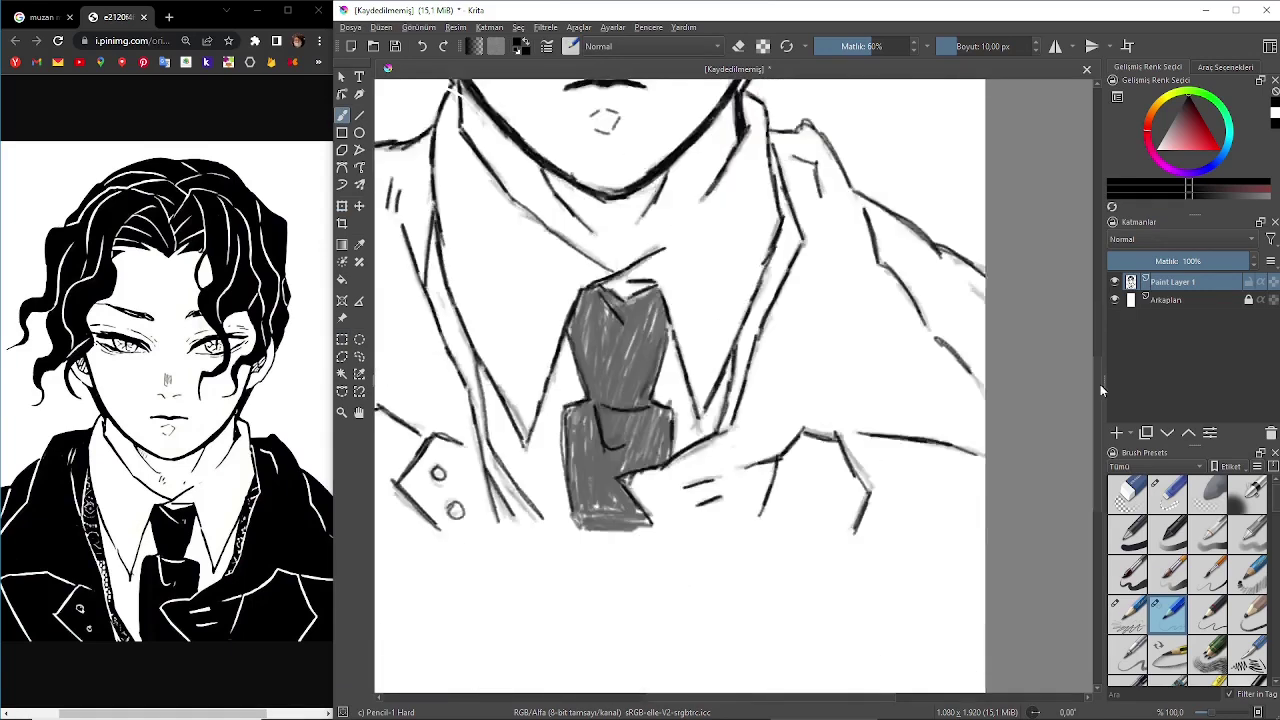
Line the jacket's bottom edge and hatch the left sleeve and shoulder in grey.
{"action": "left_click_drag", "start_coordinate": [558, 552], "coordinate": [904, 548]}
{"action": "mouse_move", "coordinate": [590, 458]}
{"action": "left_mouse_down"}
{"action": "mouse_move", "coordinate": [548, 552]}
{"action": "mouse_move", "coordinate": [572, 550]}
{"action": "left_mouse_up"}
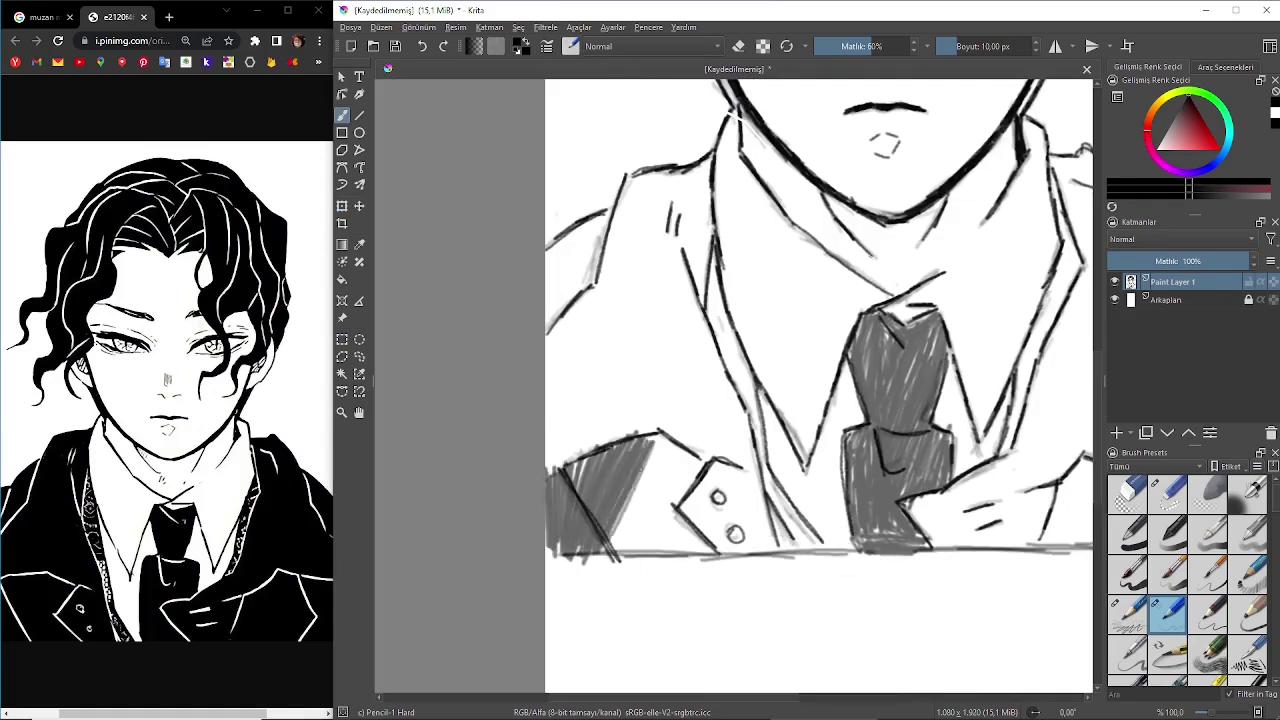
{"action": "left_click_drag", "start_coordinate": [680, 442], "coordinate": [632, 560]}
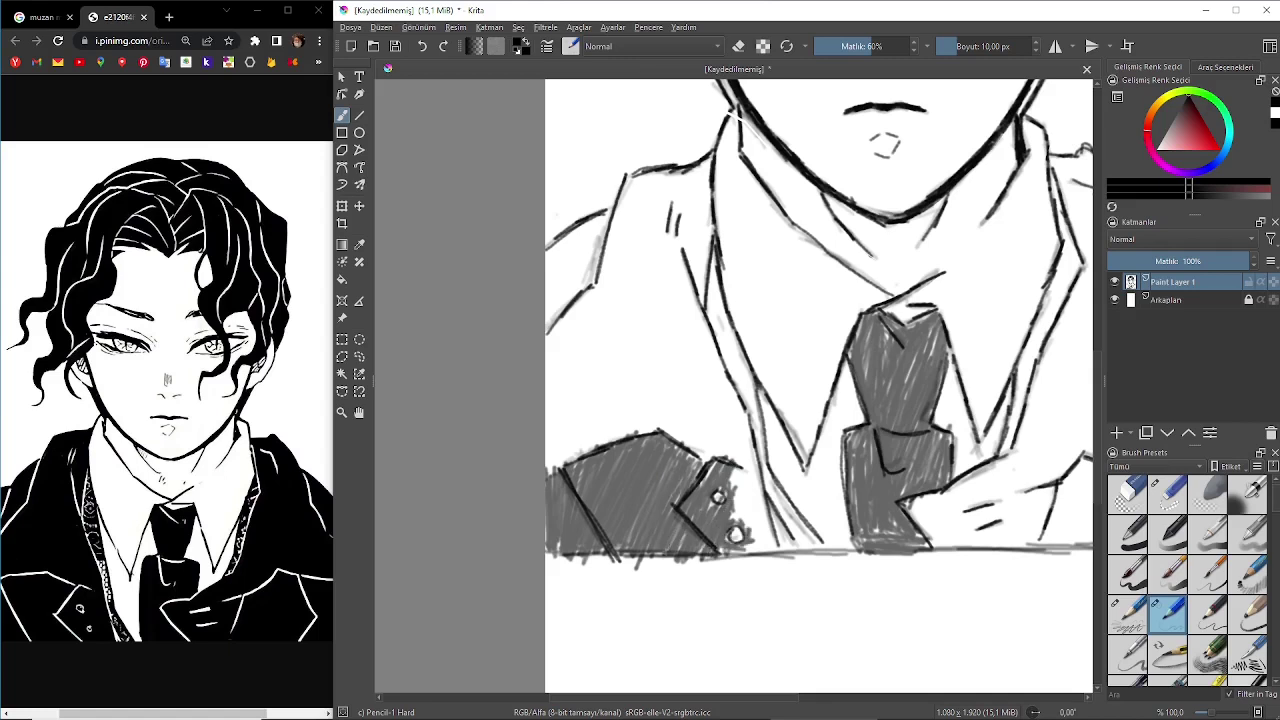
{"action": "left_click_drag", "start_coordinate": [548, 480], "coordinate": [650, 340]}
{"action": "left_click_drag", "start_coordinate": [565, 440], "coordinate": [650, 250]}
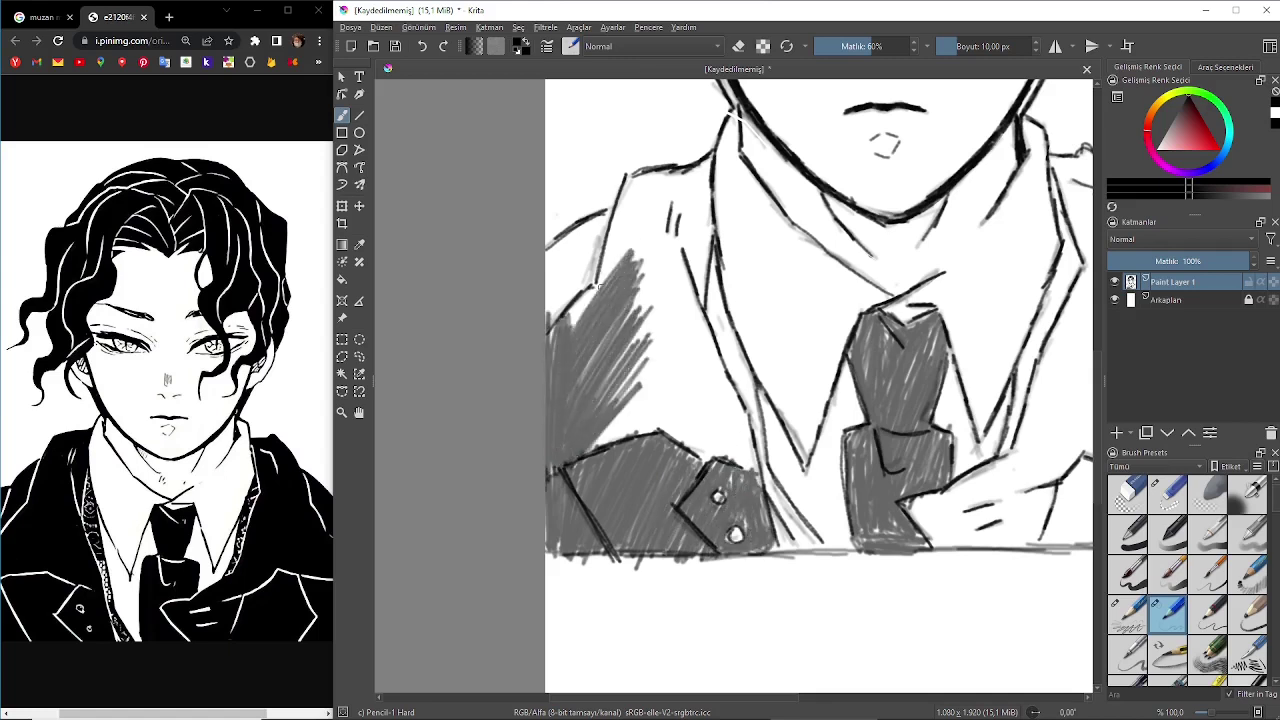
{"action": "left_click_drag", "start_coordinate": [548, 360], "coordinate": [640, 210]}
{"action": "left_click_drag", "start_coordinate": [580, 460], "coordinate": [678, 352]}
Fill the left jacket between sleeve and lapel with hatching, darkening it near the collar.
{"action": "left_click_drag", "start_coordinate": [630, 445], "coordinate": [705, 355]}
{"action": "left_click_drag", "start_coordinate": [705, 478], "coordinate": [758, 386]}
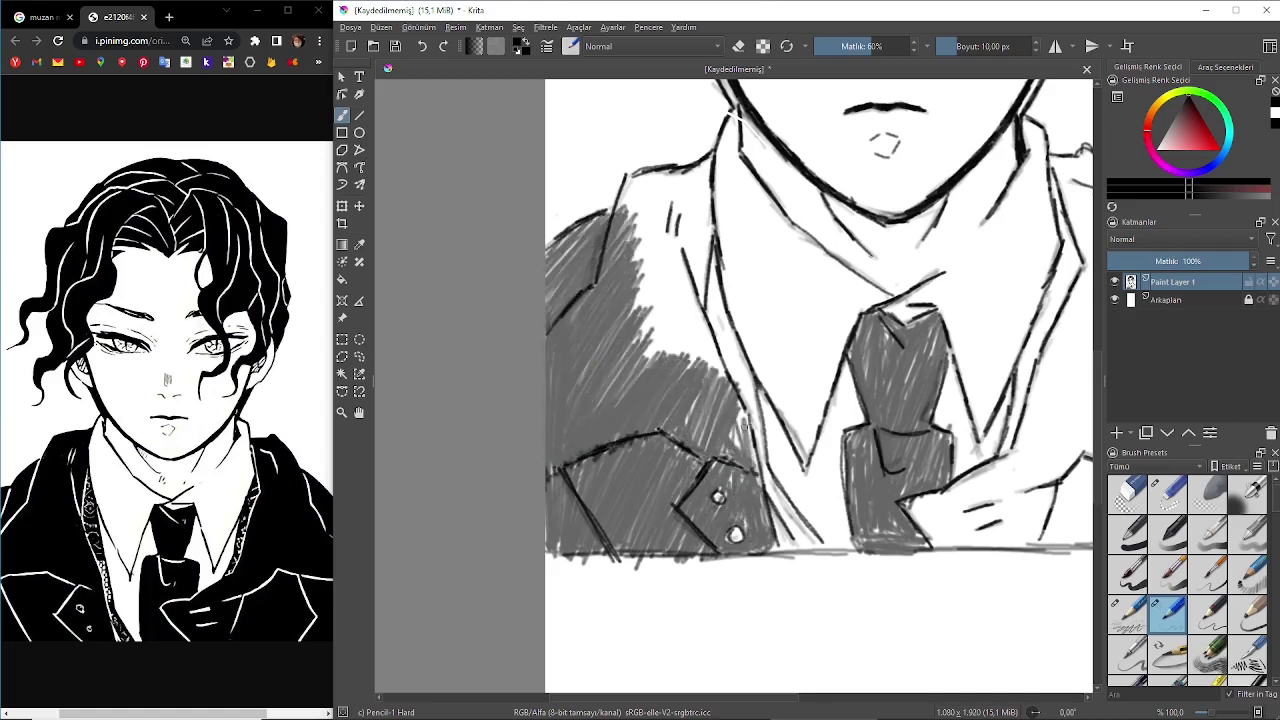
{"action": "mouse_move", "coordinate": [650, 390]}
{"action": "left_mouse_down"}
{"action": "mouse_move", "coordinate": [726, 240]}
{"action": "mouse_move", "coordinate": [673, 205]}
{"action": "left_mouse_up"}
{"action": "left_click_drag", "start_coordinate": [618, 286], "coordinate": [670, 168]}
{"action": "left_click_drag", "start_coordinate": [650, 284], "coordinate": [684, 188]}
{"action": "left_click_drag", "start_coordinate": [694, 302], "coordinate": [712, 178]}
{"action": "left_click_drag", "start_coordinate": [666, 270], "coordinate": [711, 178]}
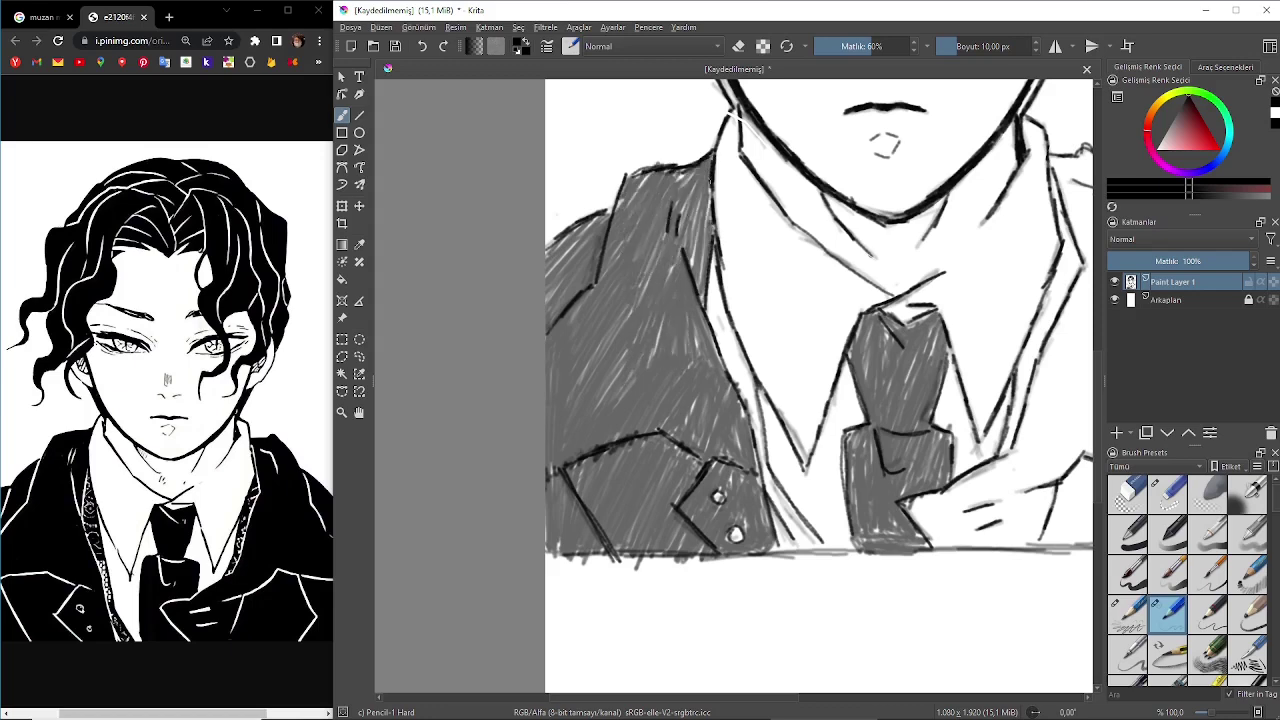
Hatch the lower right jacket near the hand and the right lapel up to the shoulder.
{"action": "left_click_drag", "start_coordinate": [718, 462], "coordinate": [448, 552]}
{"action": "left_click_drag", "start_coordinate": [640, 636], "coordinate": [705, 545]}
{"action": "left_click_drag", "start_coordinate": [685, 640], "coordinate": [780, 535]}
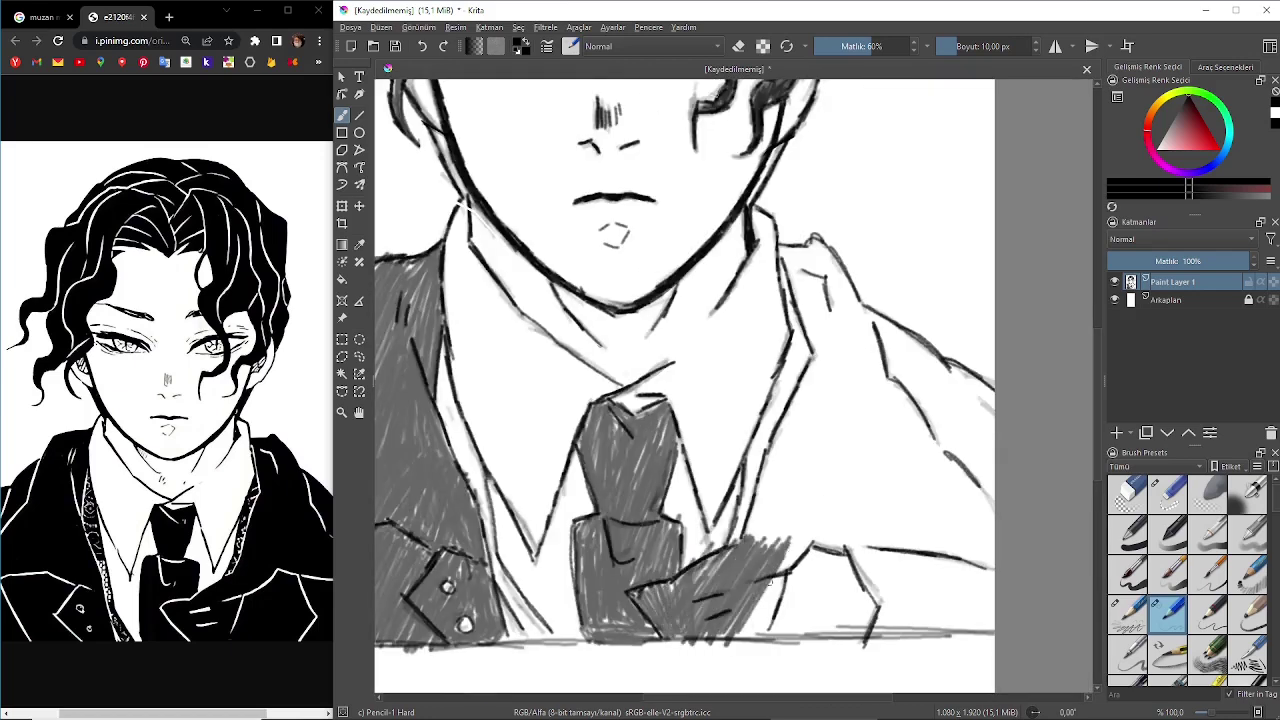
{"action": "left_click_drag", "start_coordinate": [740, 610], "coordinate": [830, 445]}
{"action": "left_click_drag", "start_coordinate": [760, 530], "coordinate": [840, 355]}
{"action": "left_click_drag", "start_coordinate": [795, 545], "coordinate": [855, 390]}
{"action": "mouse_move", "coordinate": [770, 375]}
{"action": "left_mouse_down"}
{"action": "mouse_move", "coordinate": [835, 262]}
{"action": "mouse_move", "coordinate": [830, 240]}
{"action": "mouse_move", "coordinate": [845, 236]}
{"action": "left_mouse_up"}
{"action": "left_click_drag", "start_coordinate": [860, 295], "coordinate": [802, 567]}
Hatch the right jacket between lapel and arm and across the right shoulder.
{"action": "left_click_drag", "start_coordinate": [775, 640], "coordinate": [890, 528]}
{"action": "left_click_drag", "start_coordinate": [835, 640], "coordinate": [915, 452]}
{"action": "left_click_drag", "start_coordinate": [805, 548], "coordinate": [915, 380]}
{"action": "mouse_move", "coordinate": [855, 630]}
{"action": "left_mouse_down"}
{"action": "mouse_move", "coordinate": [932, 445]}
{"action": "mouse_move", "coordinate": [990, 530]}
{"action": "left_mouse_up"}
{"action": "left_click_drag", "start_coordinate": [916, 638], "coordinate": [996, 532]}
{"action": "left_click_drag", "start_coordinate": [890, 576], "coordinate": [982, 434]}
{"action": "left_click_drag", "start_coordinate": [866, 492], "coordinate": [958, 364]}
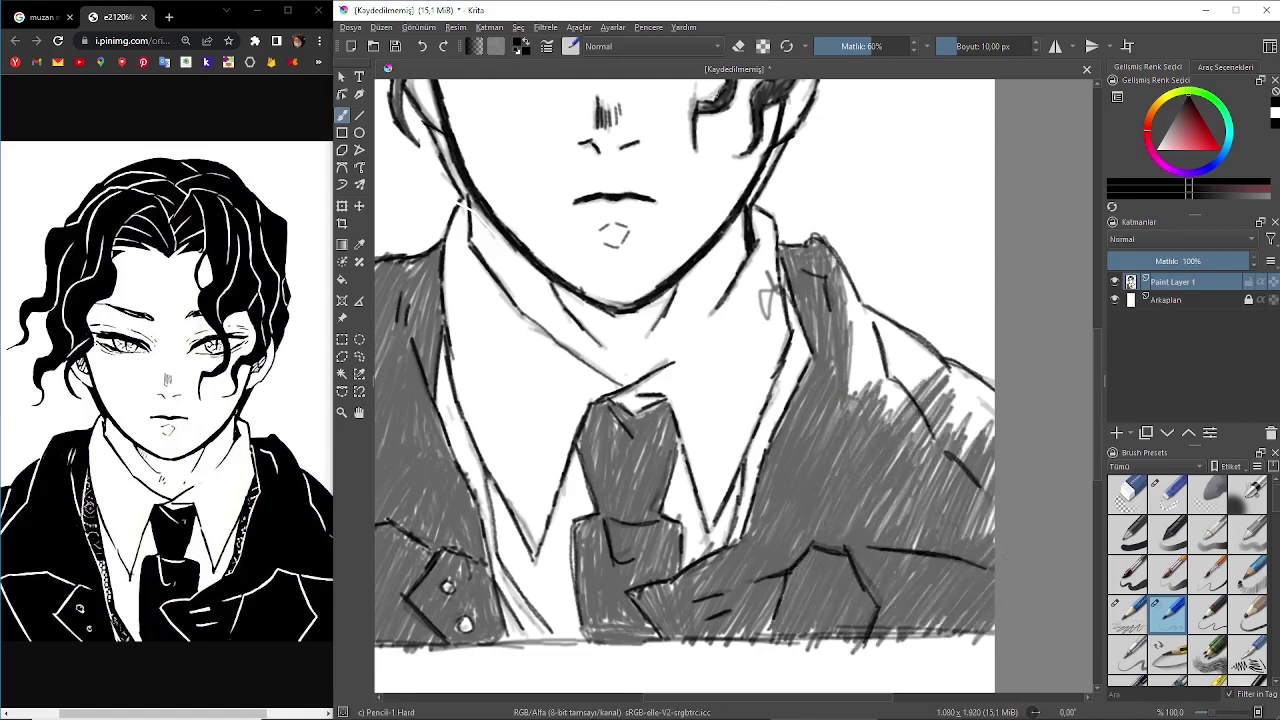
{"action": "left_click_drag", "start_coordinate": [838, 458], "coordinate": [934, 332]}
{"action": "left_click_drag", "start_coordinate": [910, 515], "coordinate": [990, 390]}
{"action": "left_click_drag", "start_coordinate": [845, 405], "coordinate": [880, 270]}
Finish the right shoulder hatching and switch to the fine light pencil brush.
{"action": "left_click_drag", "start_coordinate": [870, 385], "coordinate": [950, 305]}
{"action": "scroll", "coordinate": [685, 385], "scroll_direction": "down", "scroll_amount": 2}
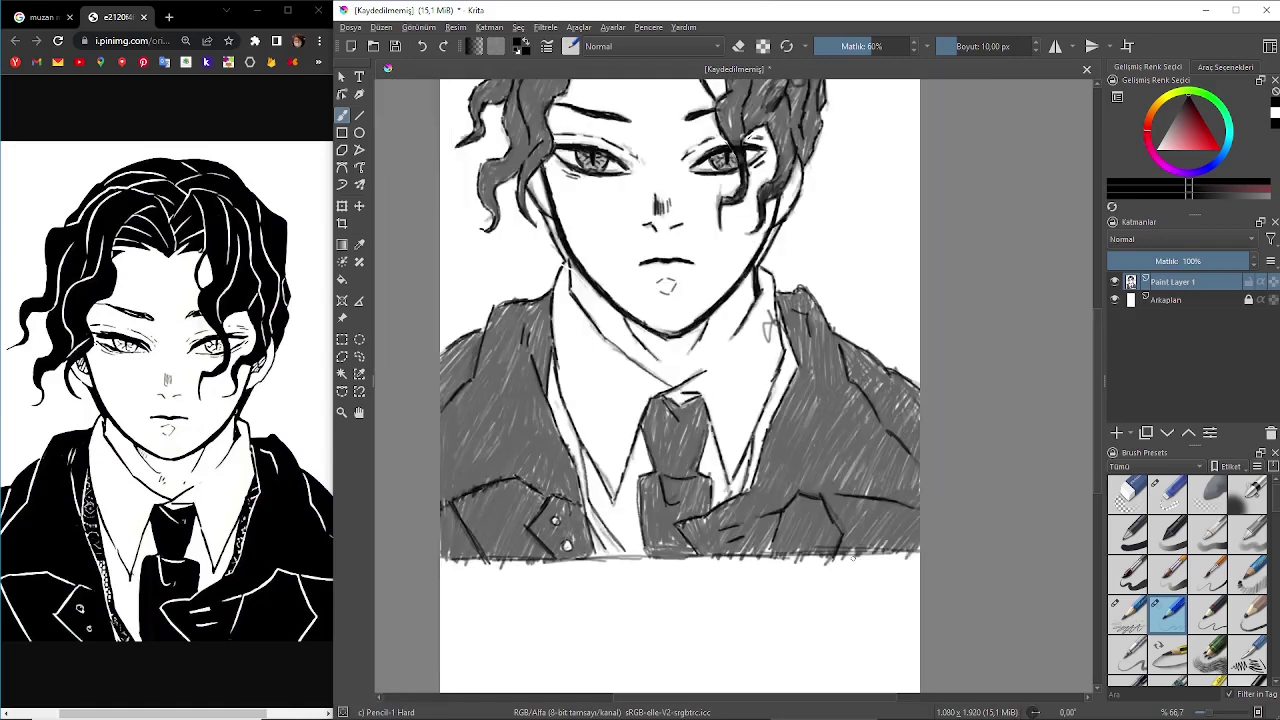
{"action": "scroll", "coordinate": [685, 385], "scroll_direction": "up", "scroll_amount": 2}
{"action": "left_click", "coordinate": [1126, 614]}
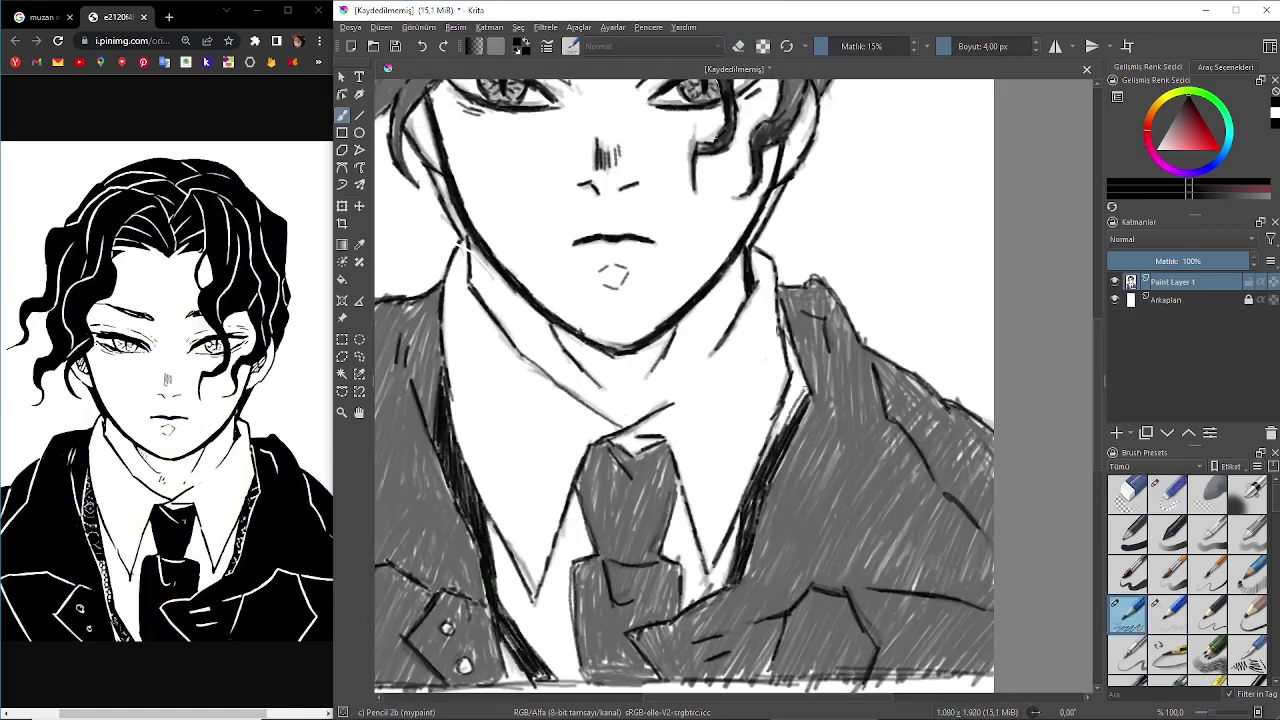
{"action": "scroll", "coordinate": [685, 385], "scroll_direction": "down", "scroll_amount": 2}
{"action": "scroll", "coordinate": [685, 385], "scroll_direction": "up", "scroll_amount": 3}
Freehand-select the right eye and apply a Ctrl+T transform adjustment to it.
{"action": "left_click", "coordinate": [342, 391]}
{"action": "left_click_drag", "start_coordinate": [697, 338], "coordinate": [822, 296]}
{"action": "key", "text": "ctrl+t"}
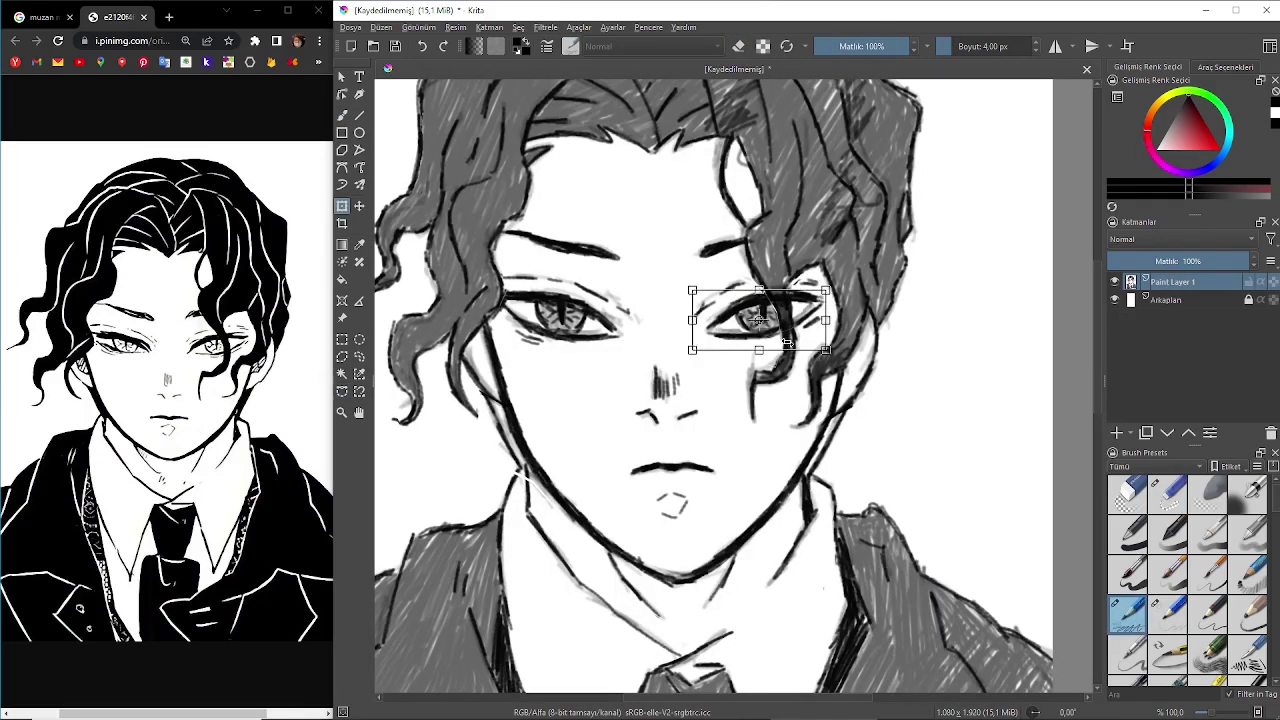
{"action": "key", "text": "Return"}
Return to the pencil and toggle between the harder grey and fine light pencil presets.
{"action": "key", "text": "b"}
{"action": "scroll", "coordinate": [714, 390], "scroll_direction": "down", "scroll_amount": 3}
{"action": "scroll", "coordinate": [1056, 204], "scroll_direction": "up", "scroll_amount": 1}
{"action": "key", "text": "slash"}
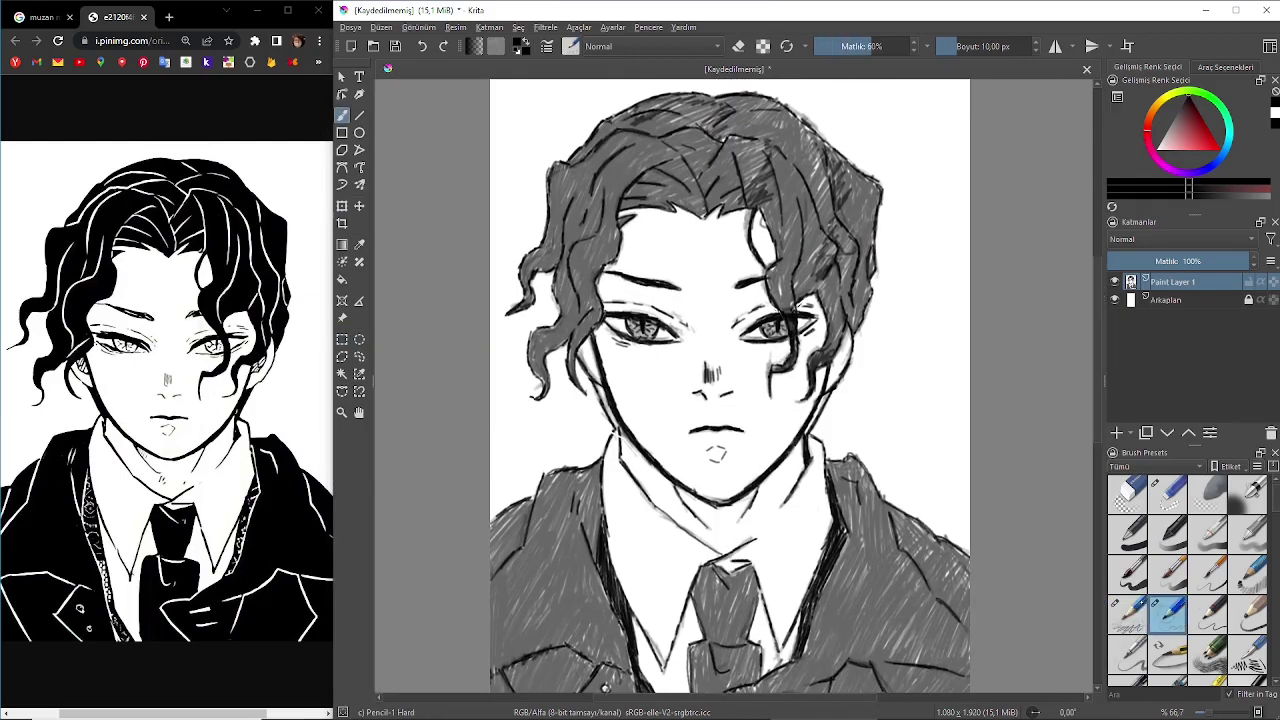
{"action": "key", "text": "slash"}
{"action": "scroll", "coordinate": [752, 530], "scroll_direction": "up", "scroll_amount": 1}
{"action": "scroll", "coordinate": [750, 520], "scroll_direction": "up", "scroll_amount": 1}
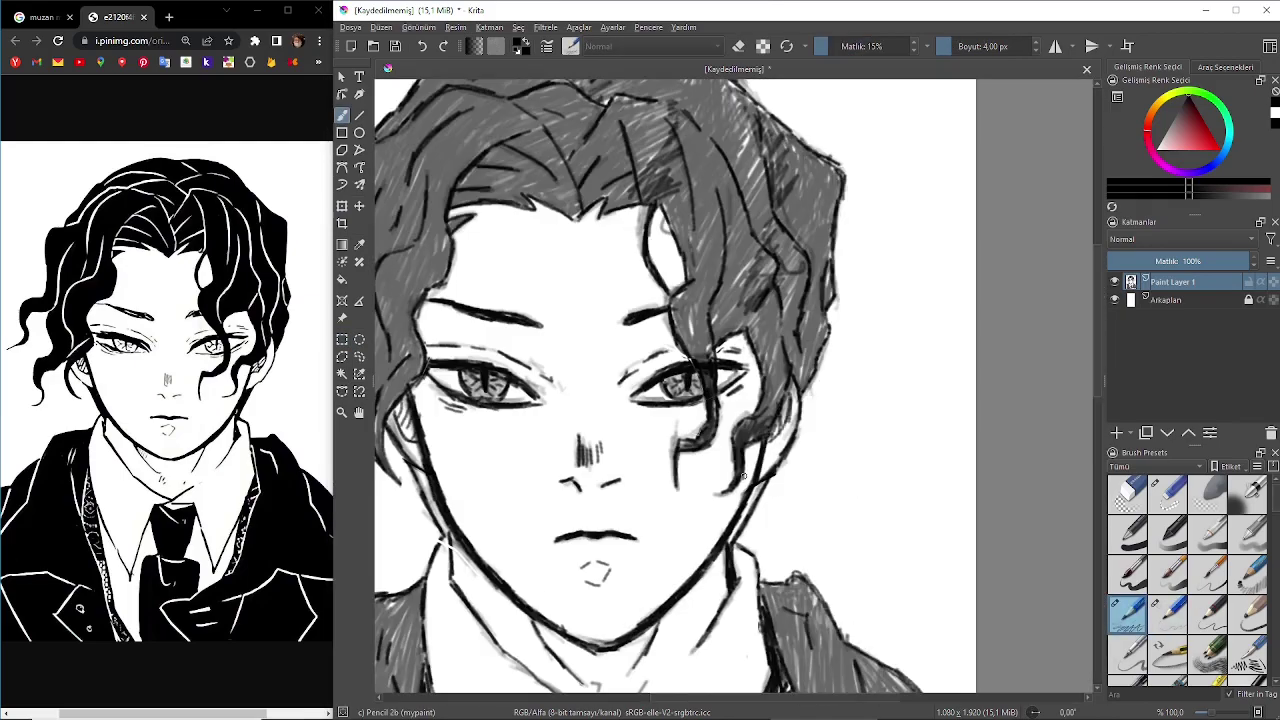
{"action": "scroll", "coordinate": [748, 506], "scroll_direction": "down", "scroll_amount": 2}
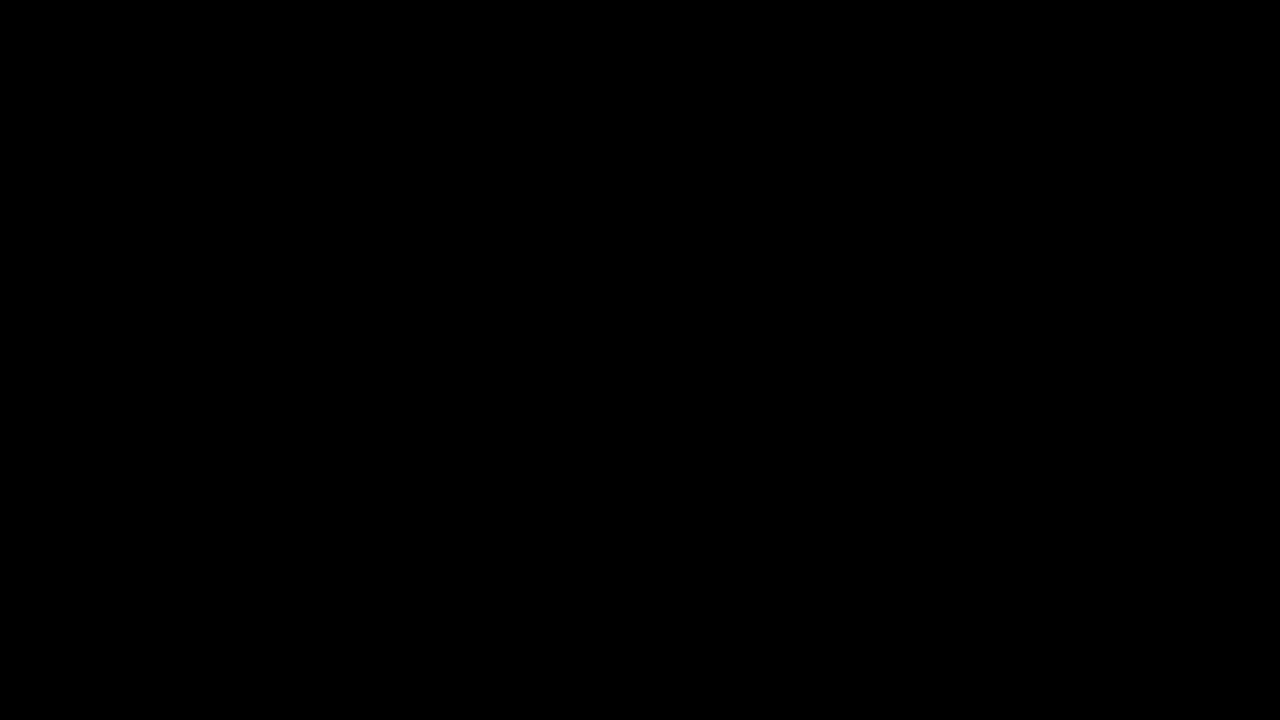